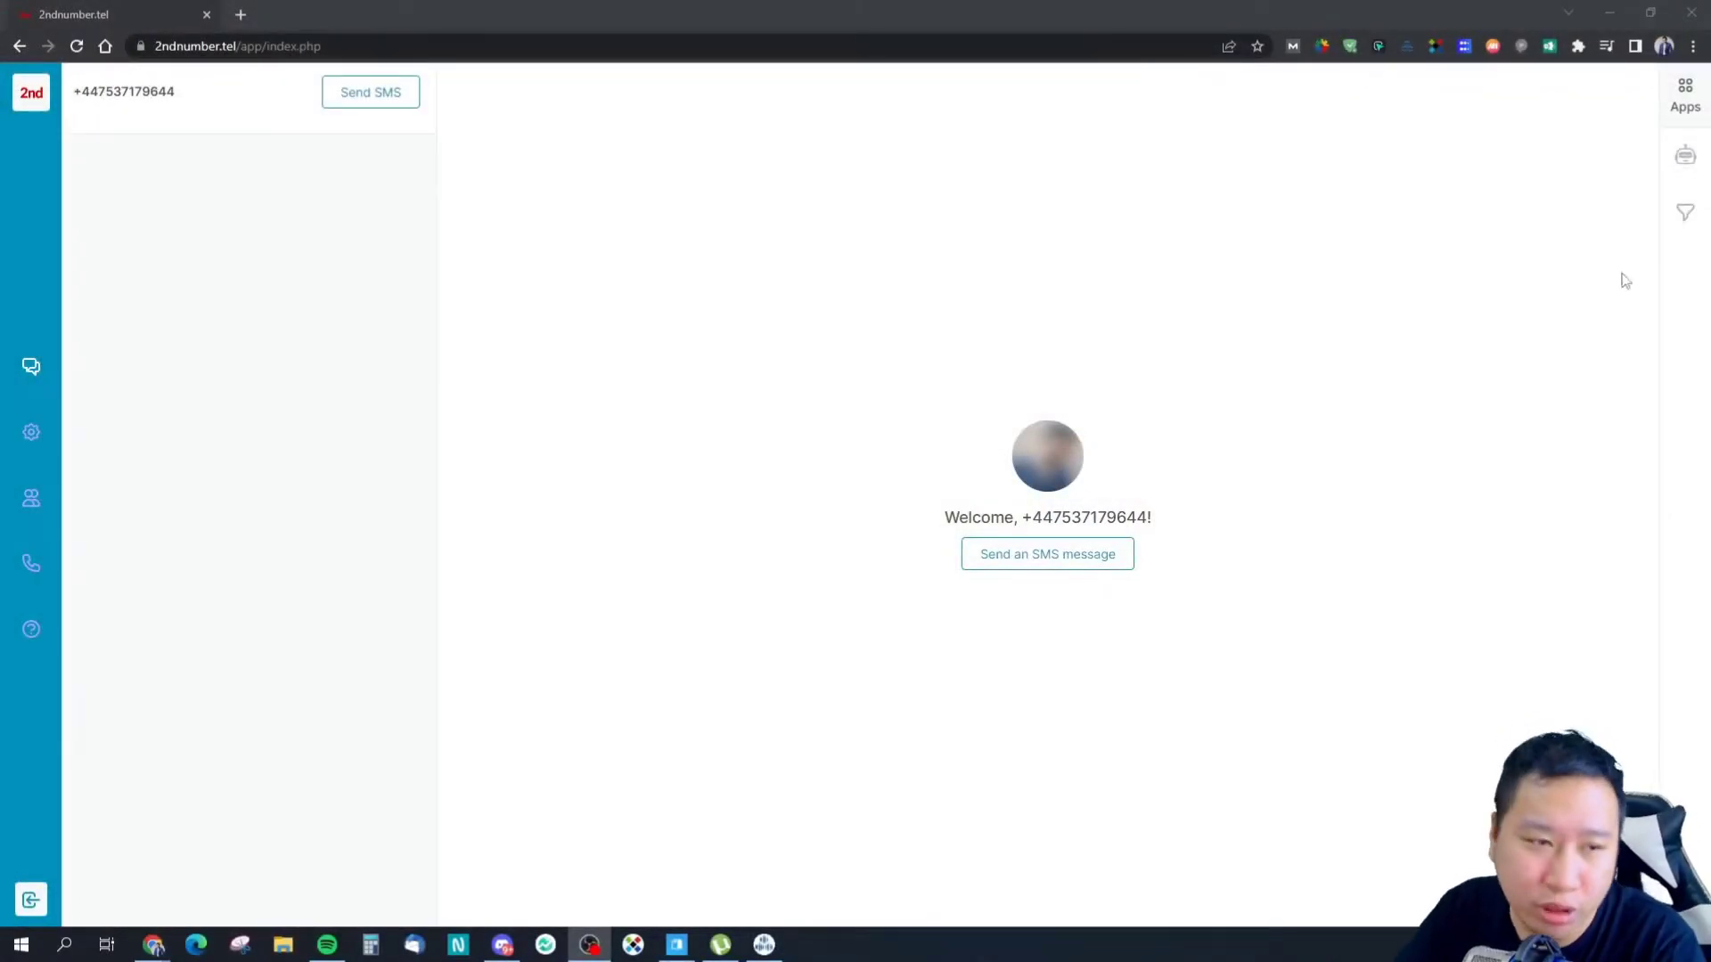
Step: Look over the profile and account settings page, then return to the messages view
click(30, 433)
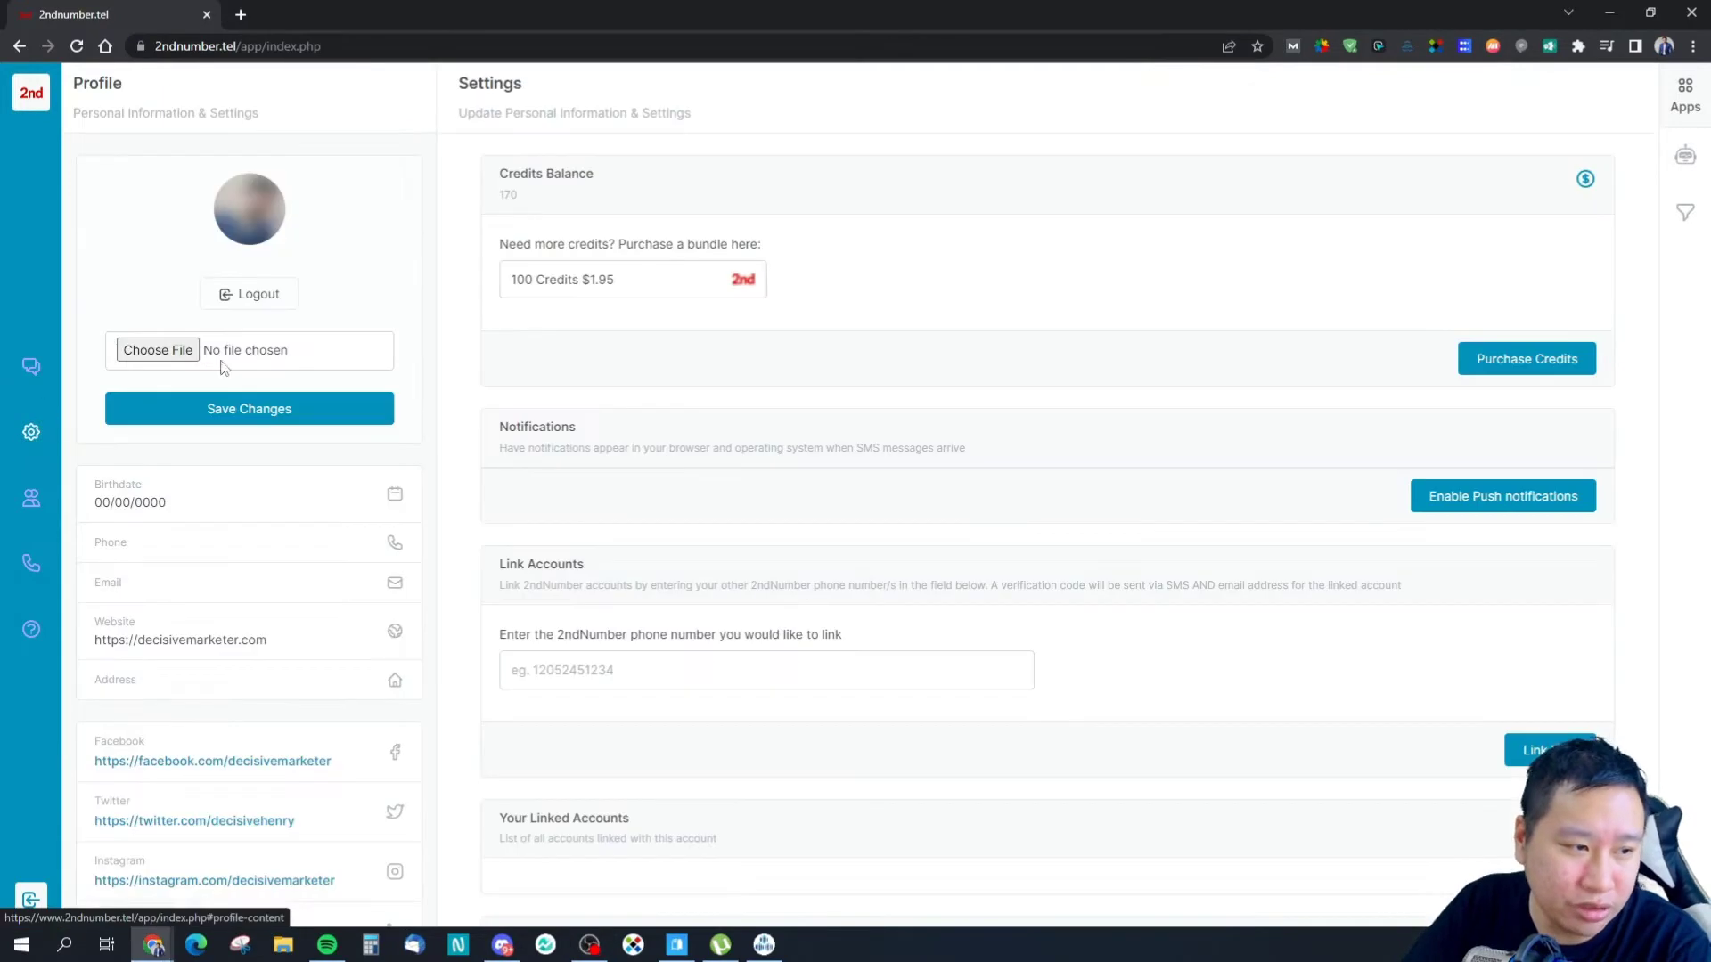
scroll(628, 580, down, 12)
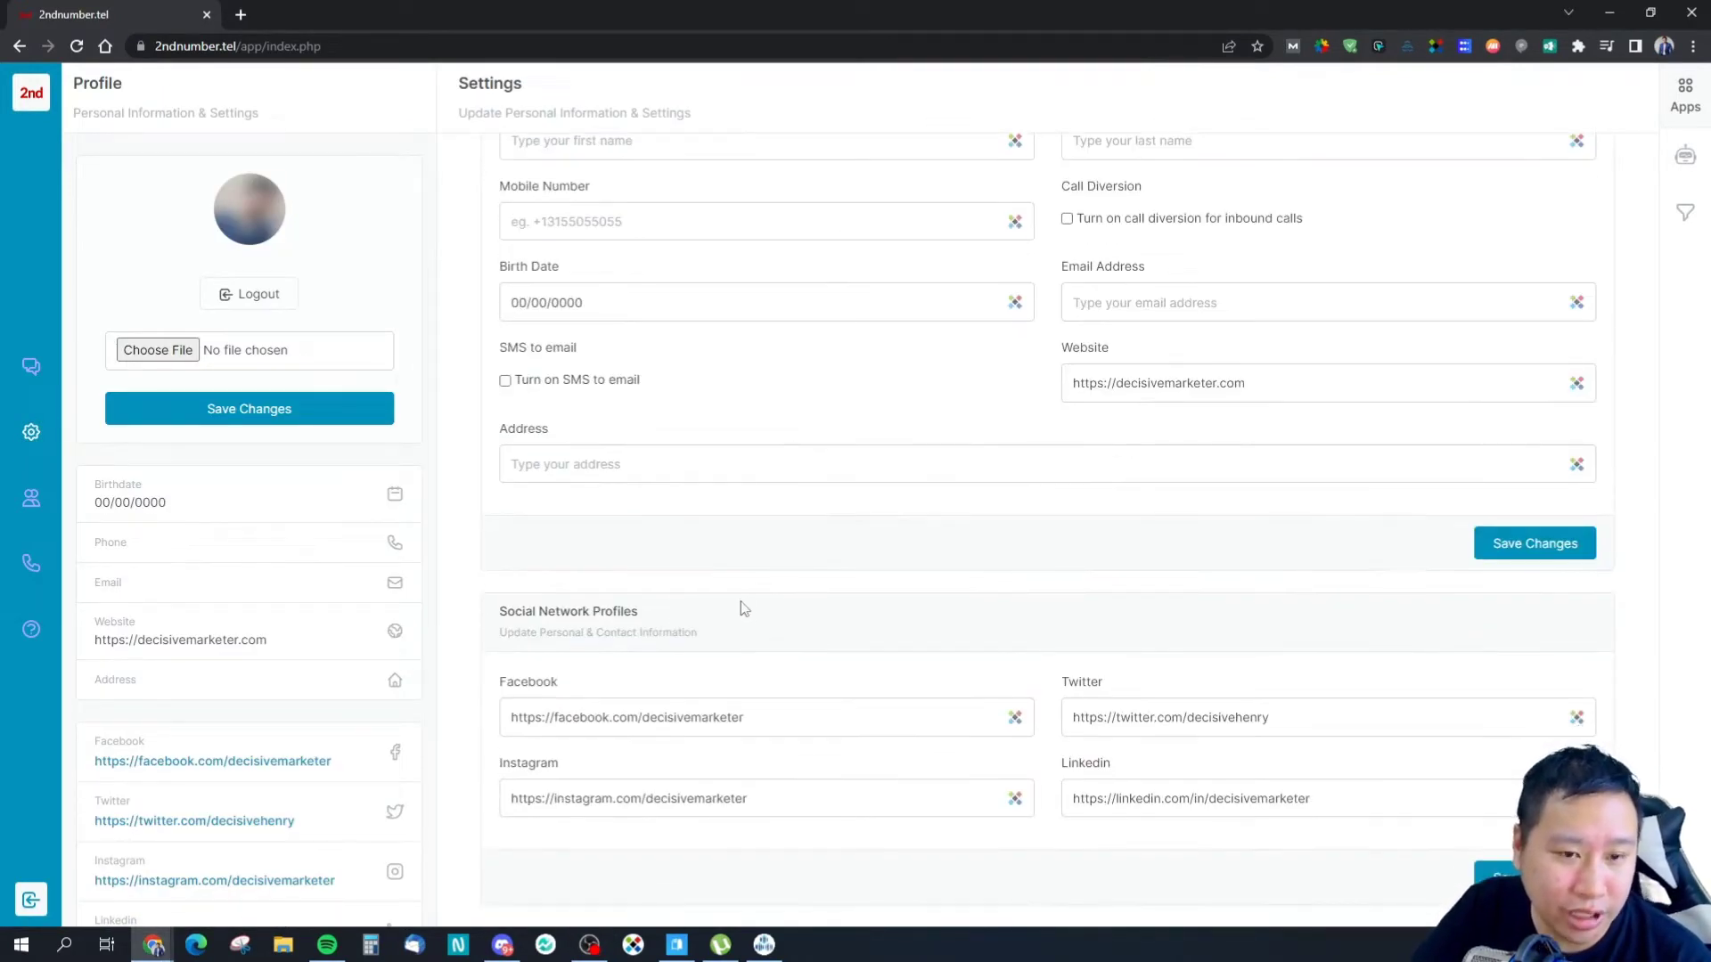
scroll(744, 608, up, 10)
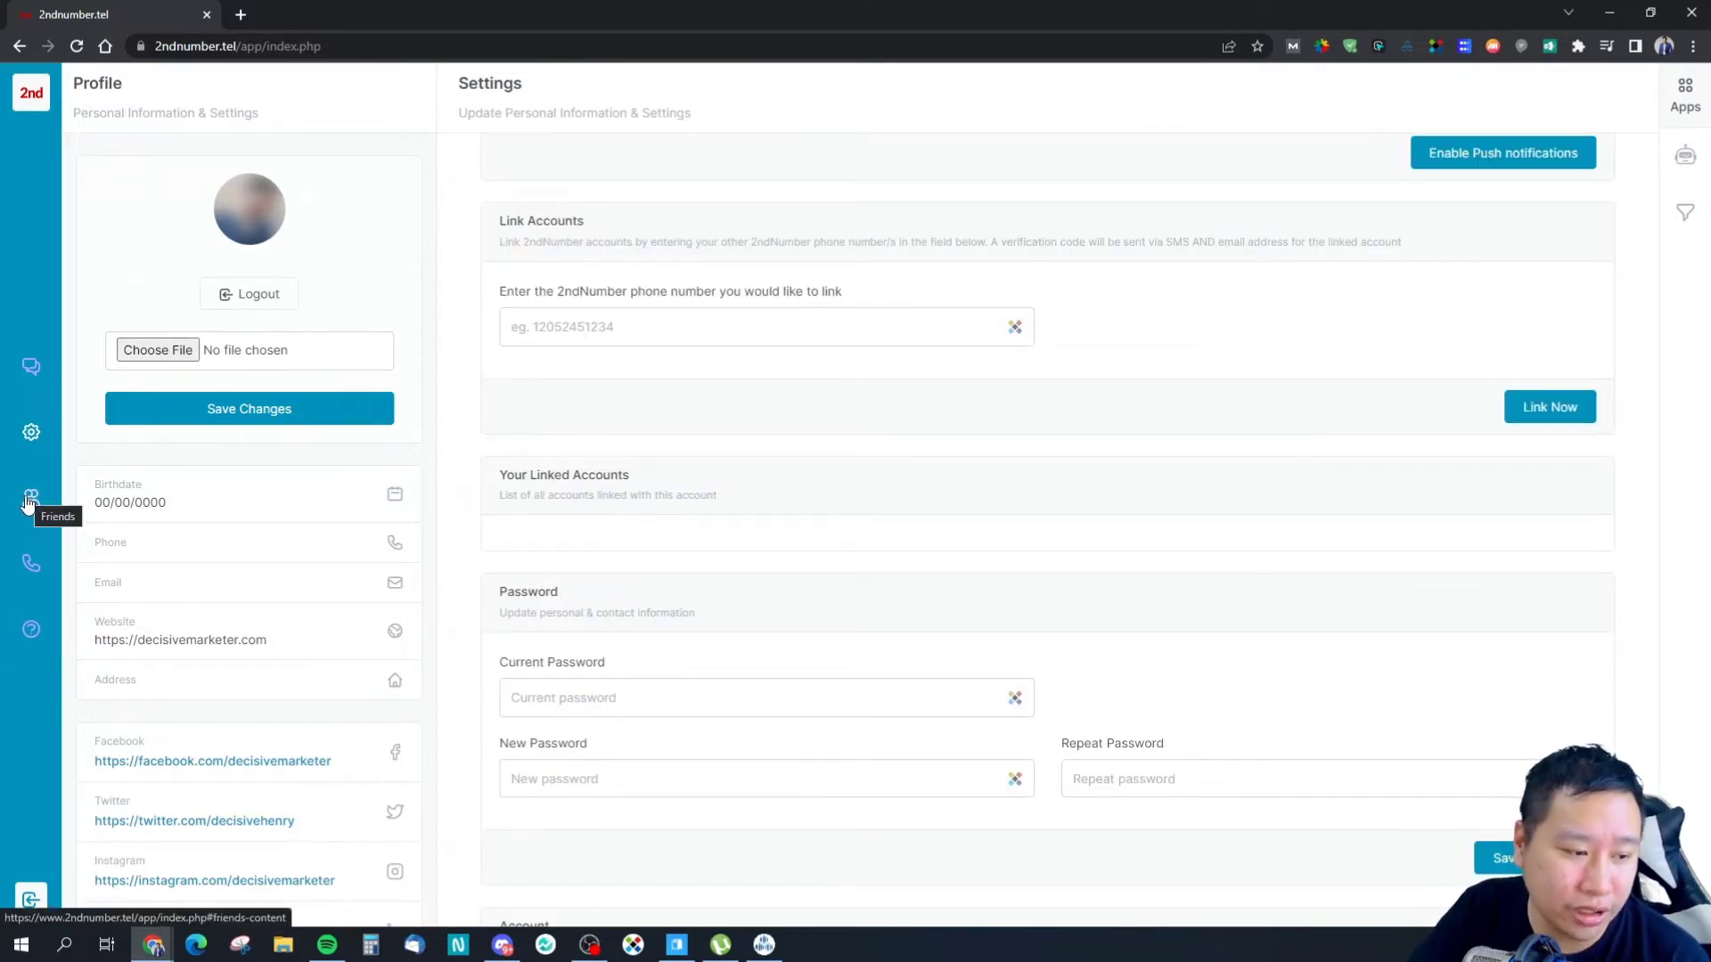
click(30, 366)
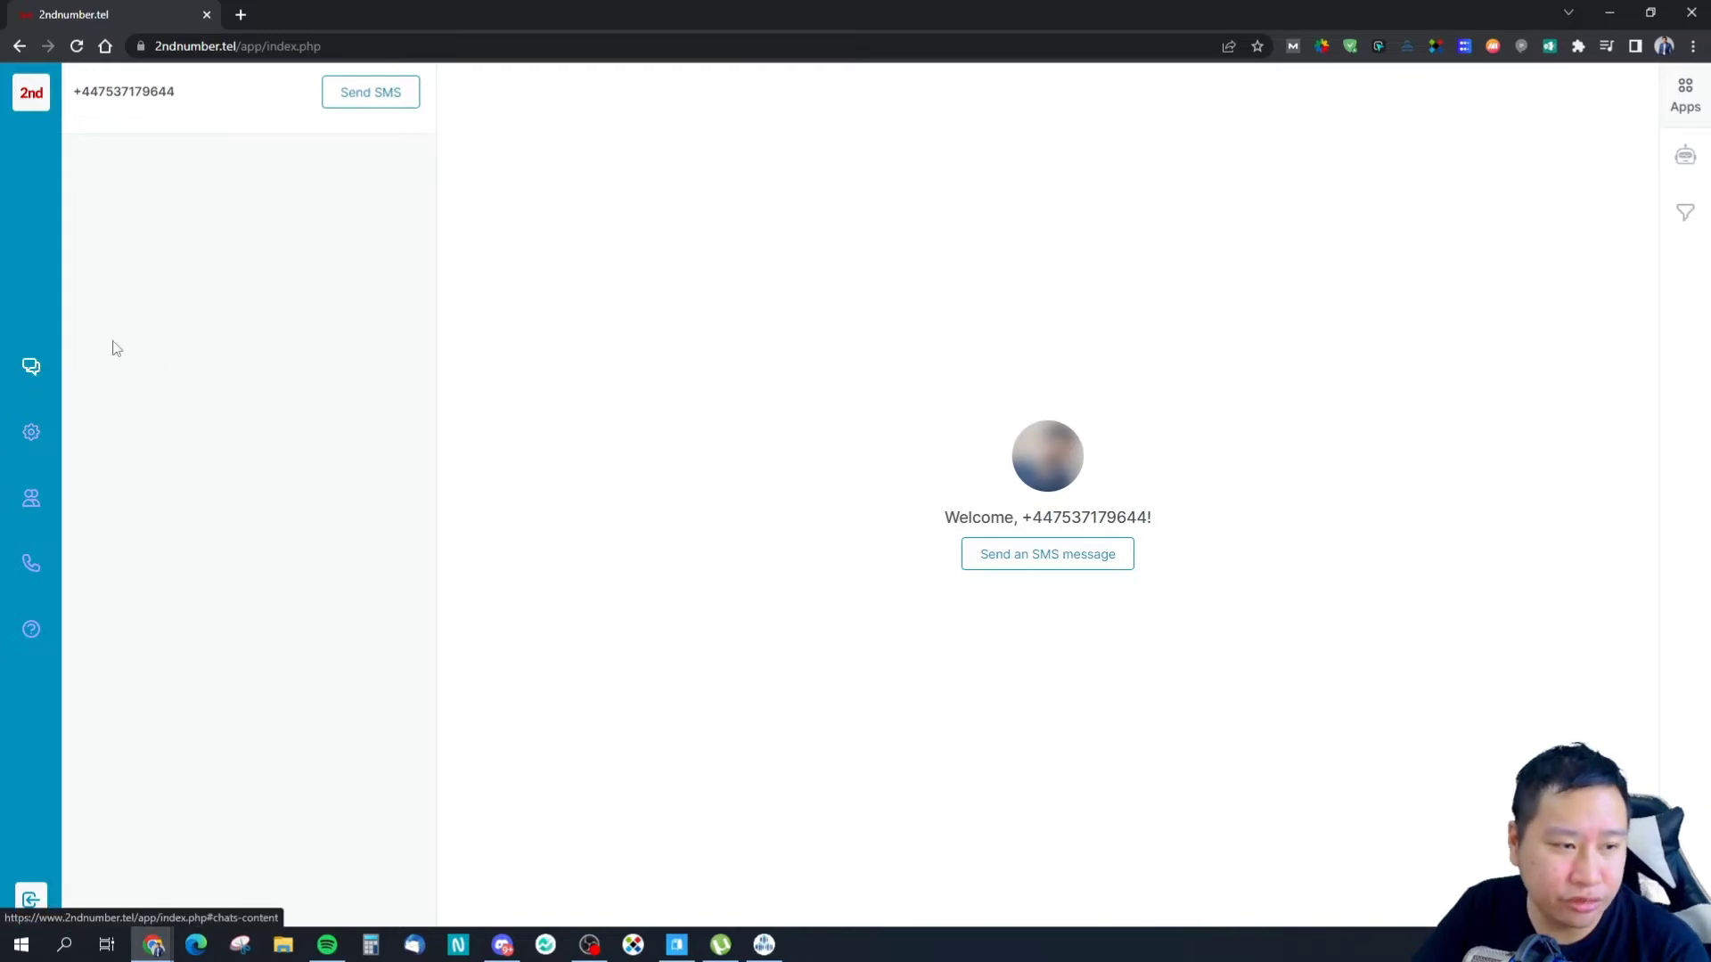
Step: Preview the Send an SMS country-code list, close the form, then reach Friends via settings
click(1071, 552)
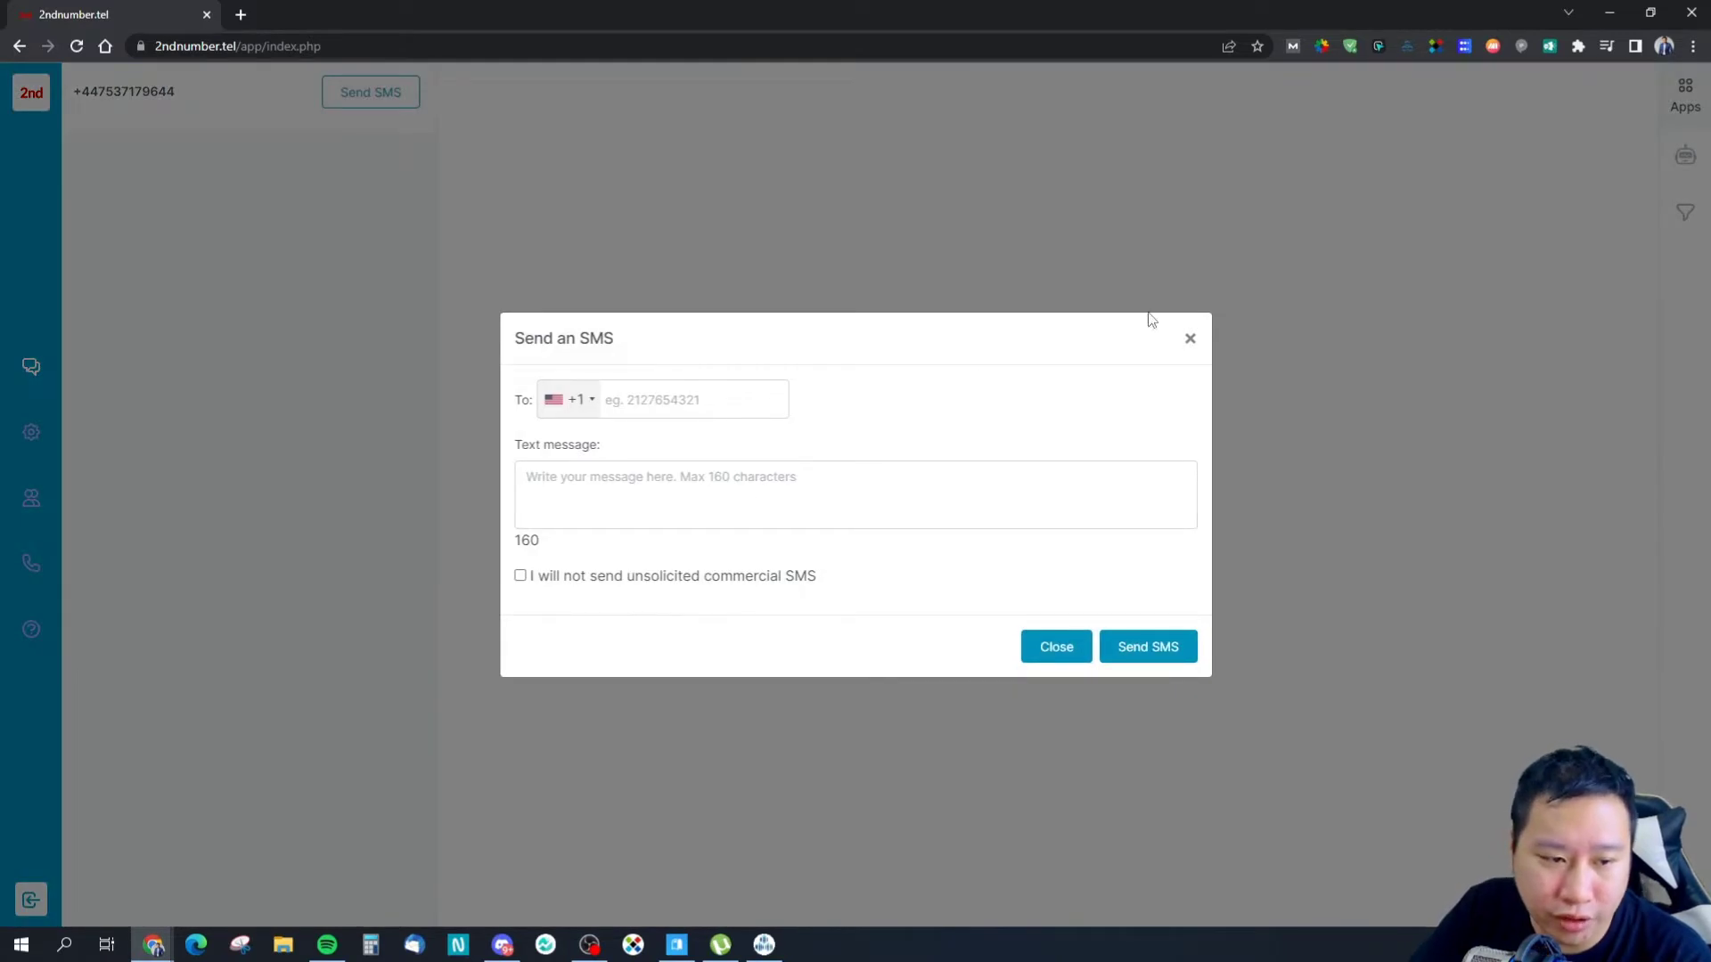
click(563, 400)
scroll(706, 567, down, 5)
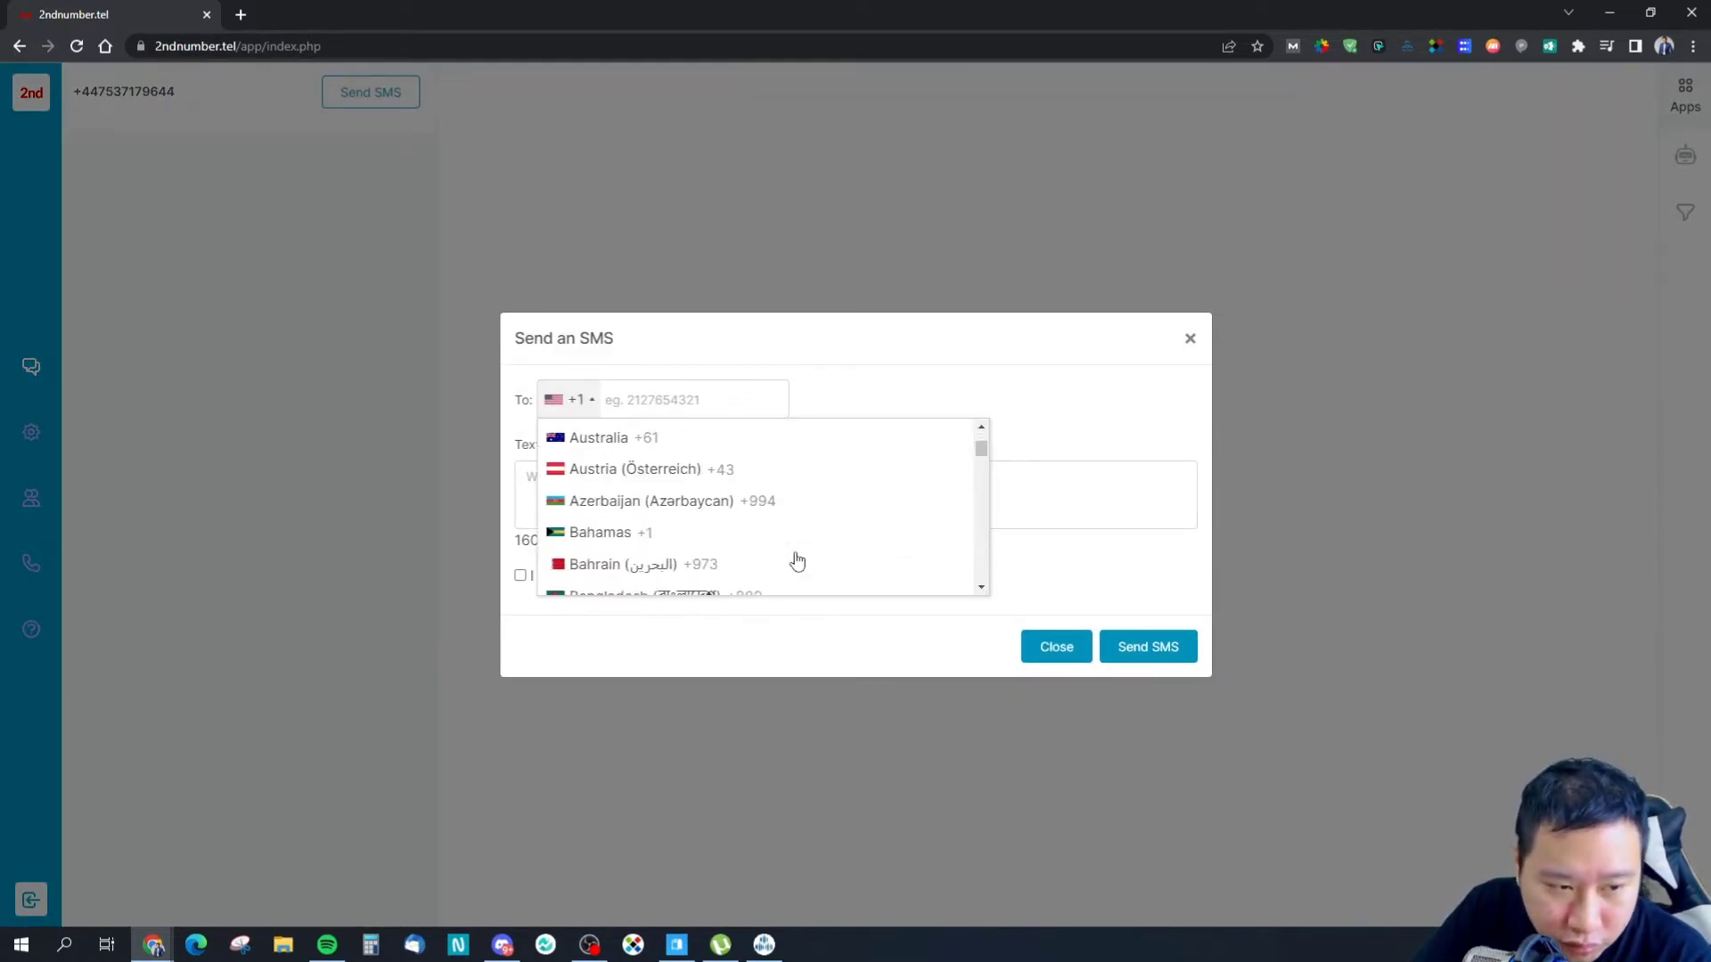
click(1139, 319)
click(1189, 340)
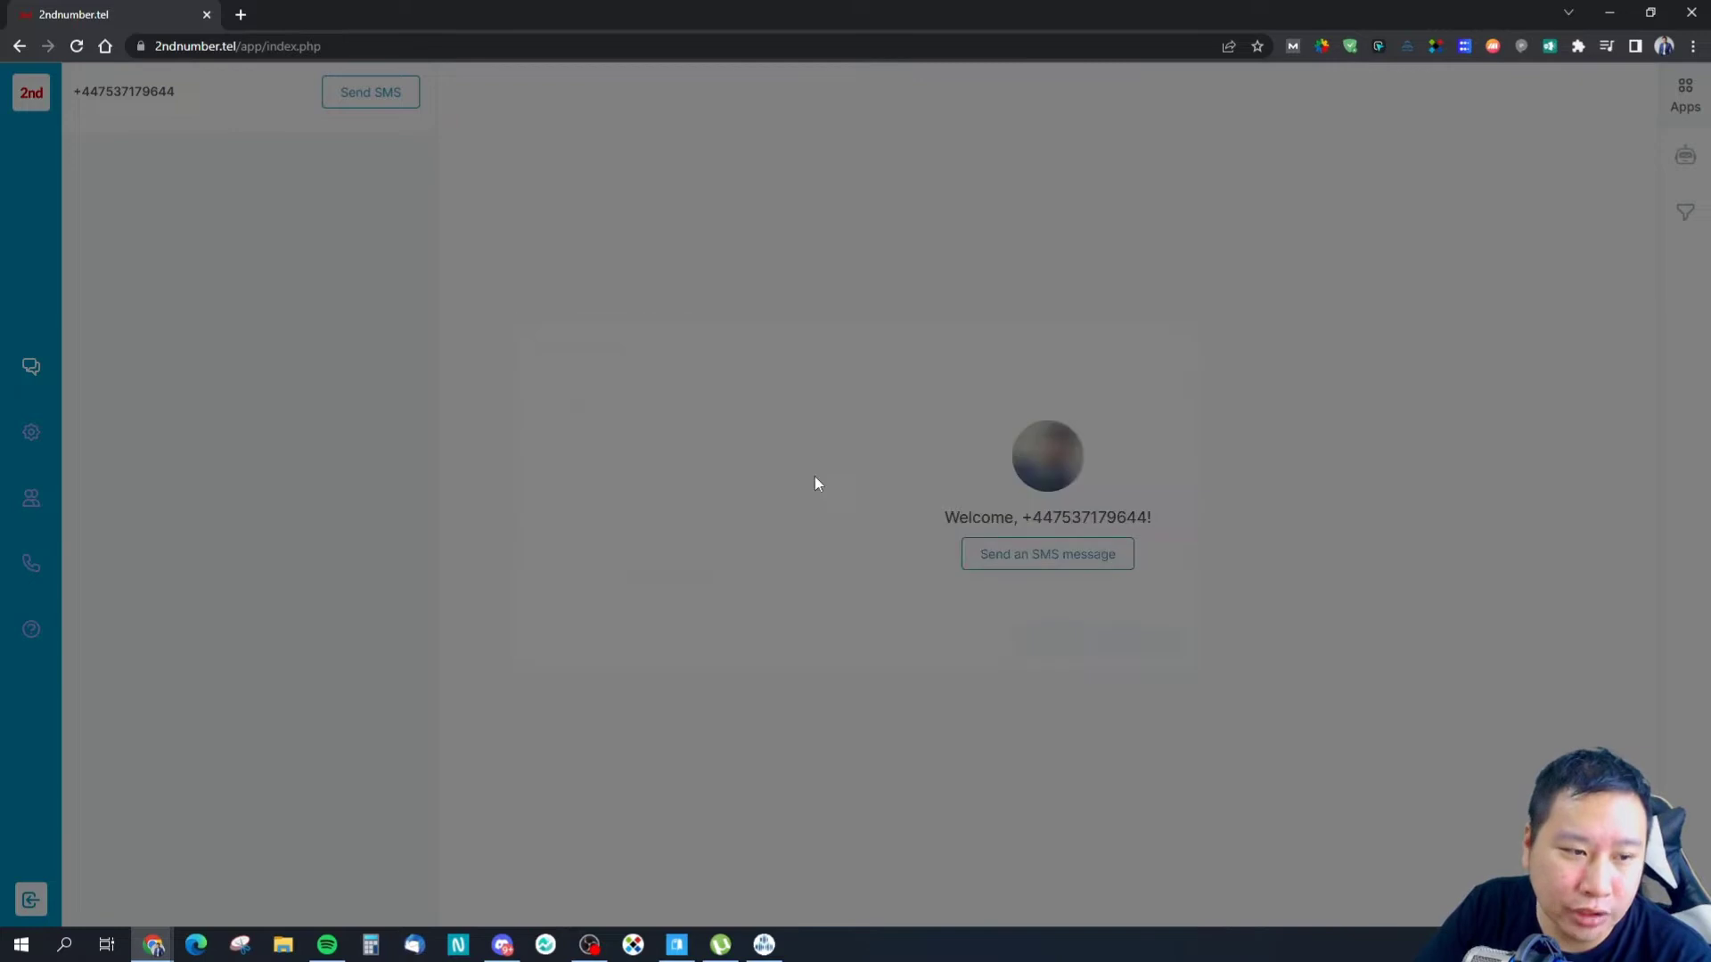
click(13, 424)
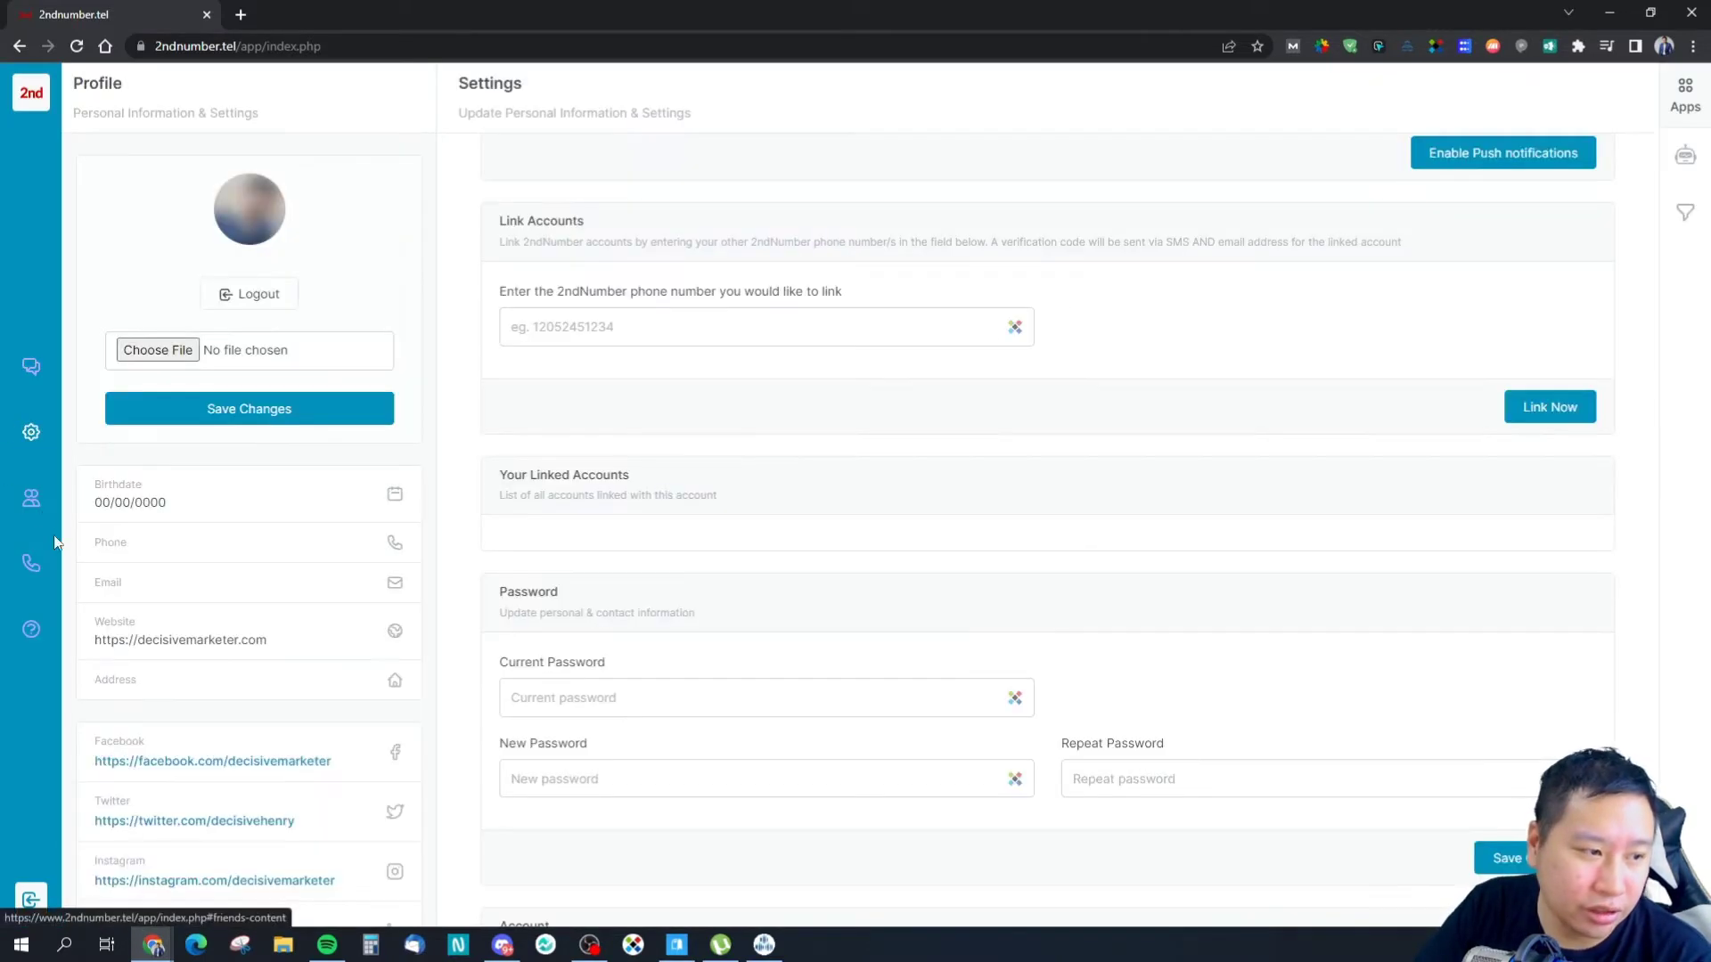
click(20, 508)
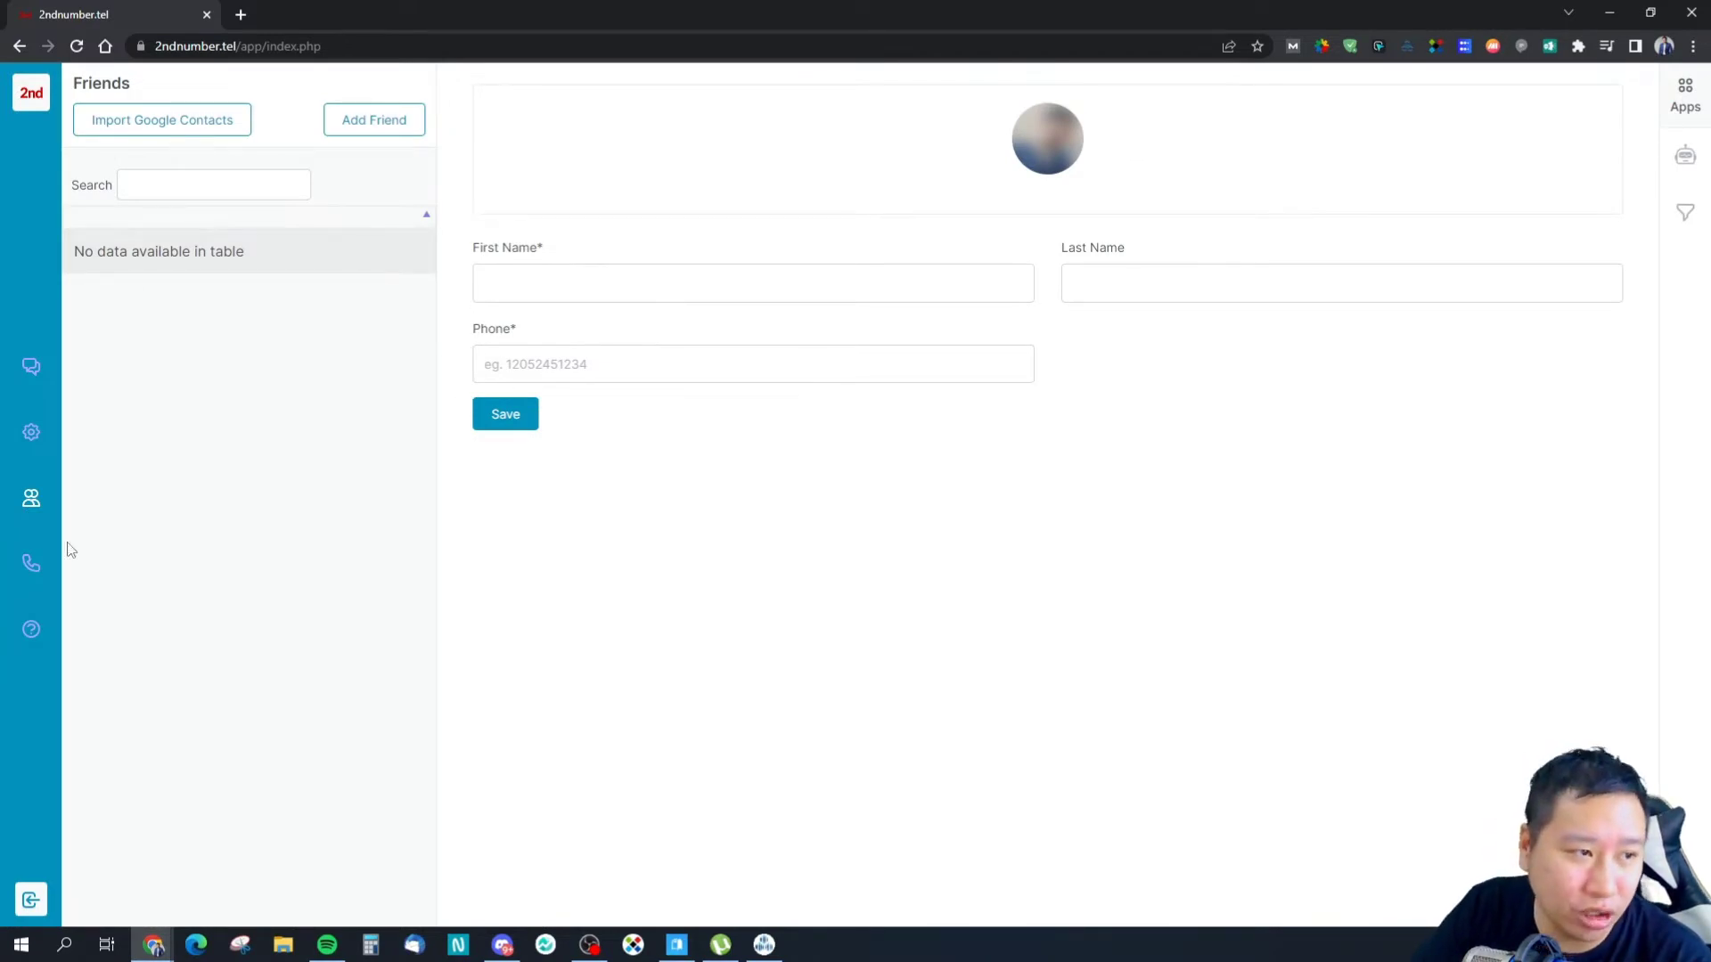
Step: Check the WebPhone dialer and the help knowledgebase, close both, and return to Messages
click(31, 565)
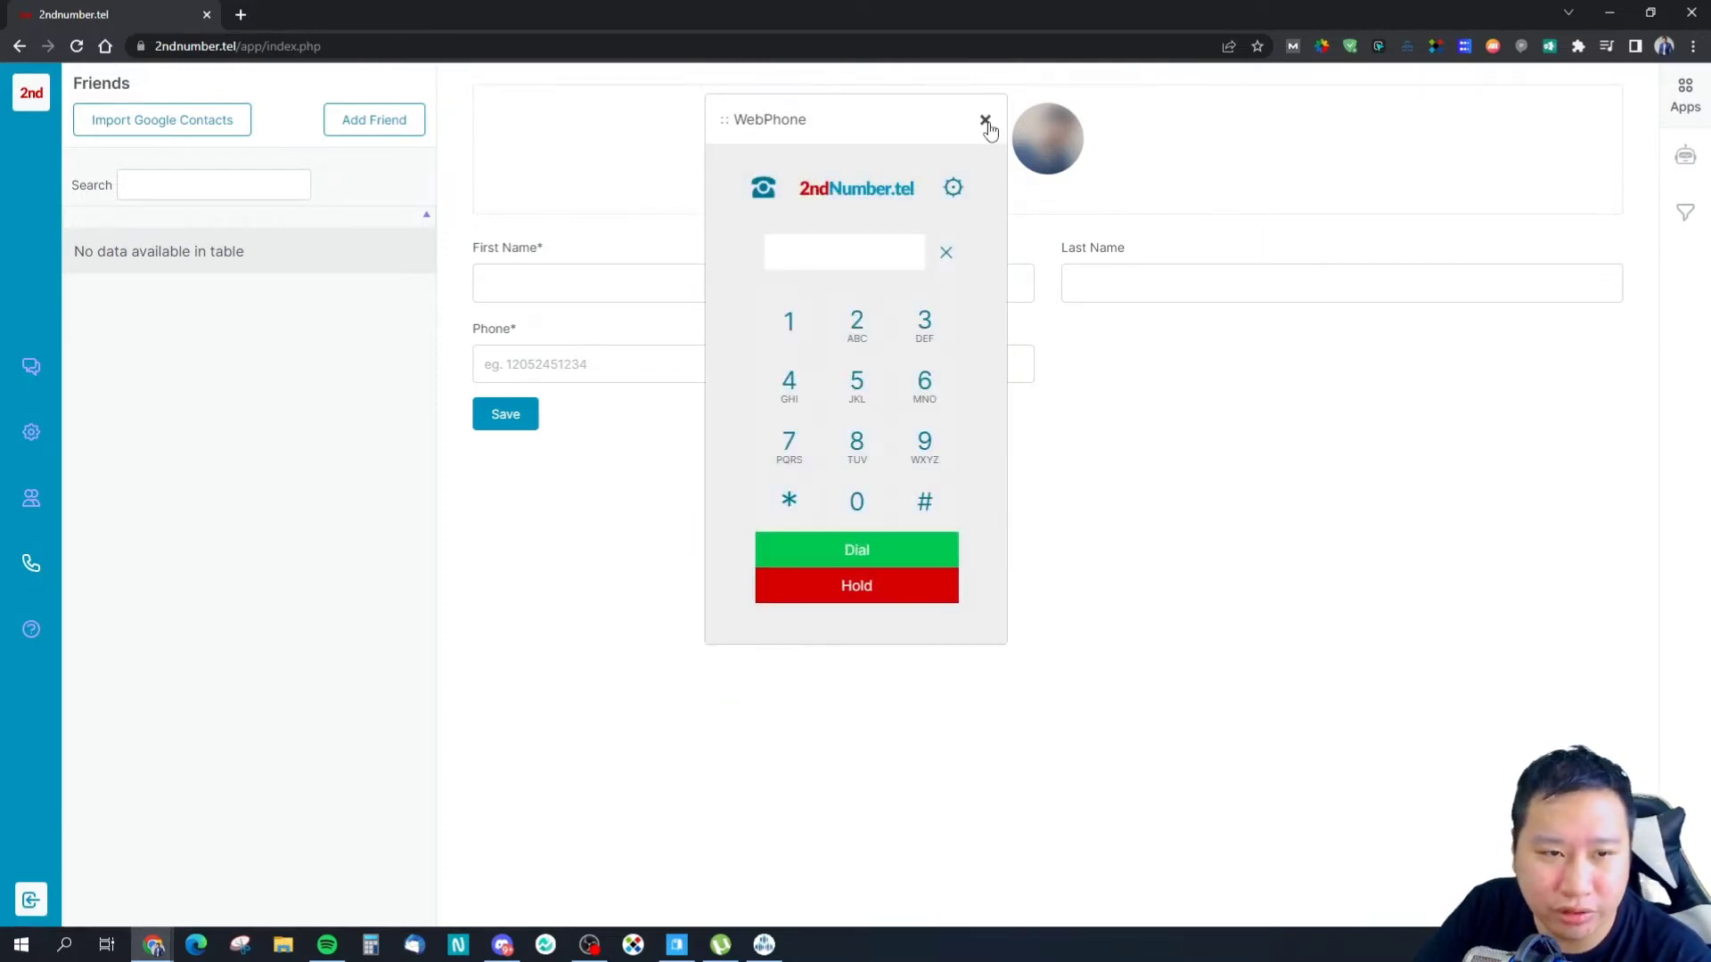
click(983, 124)
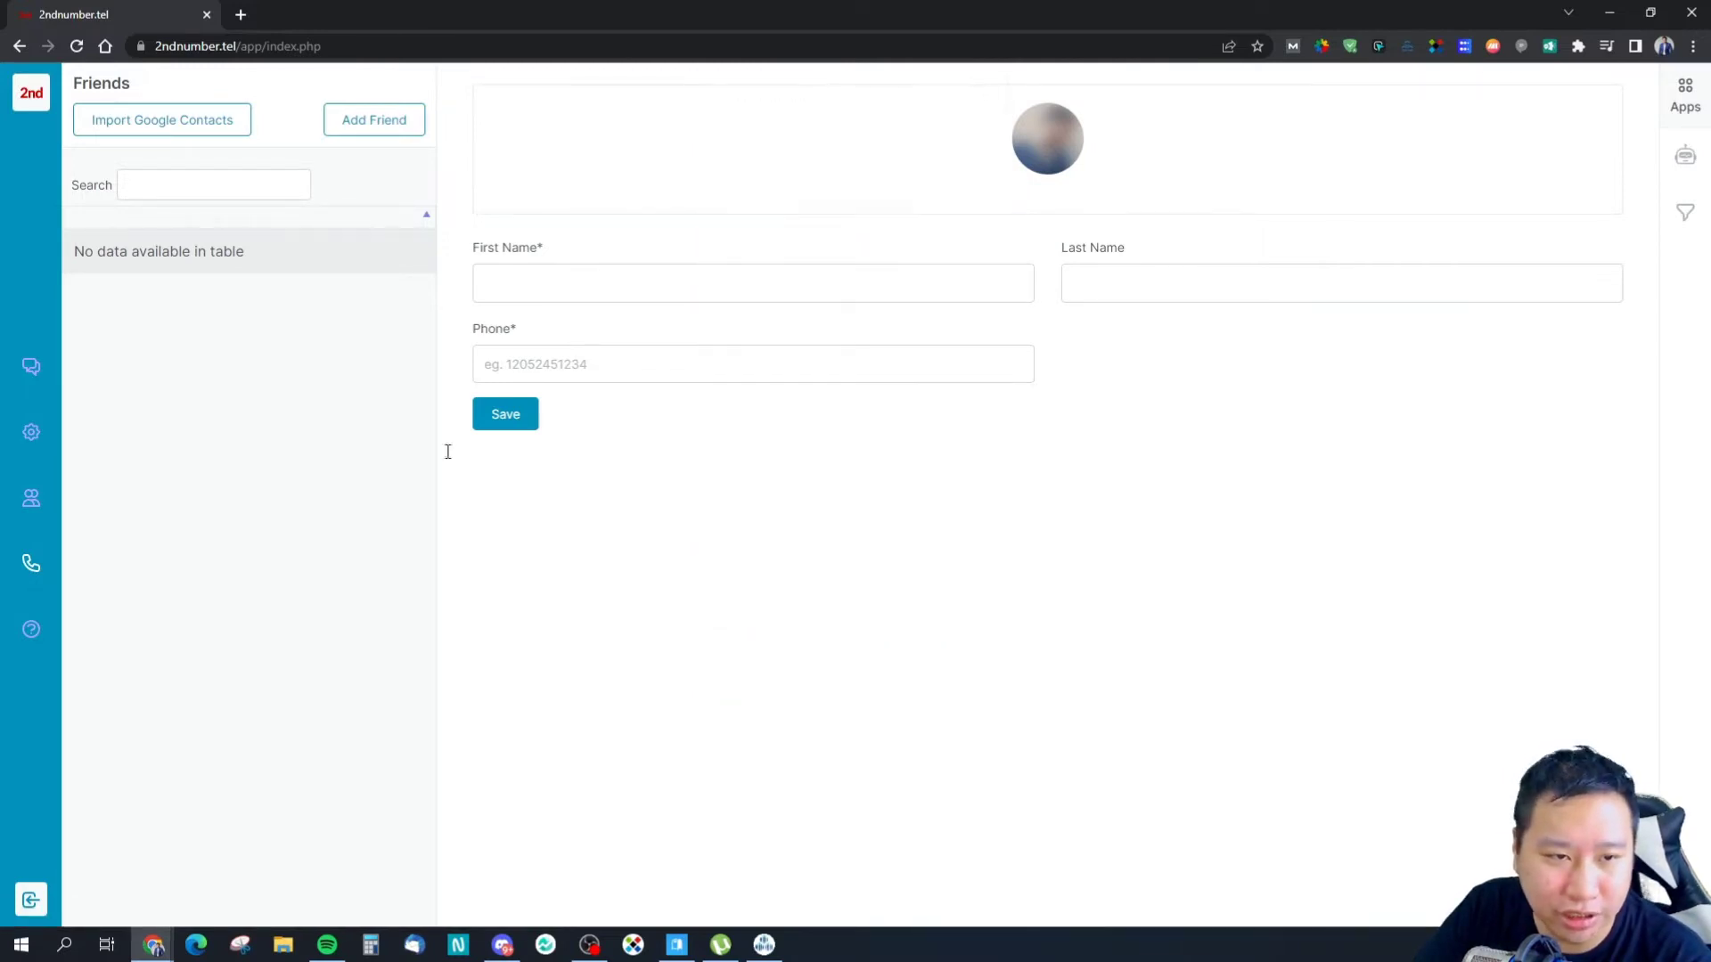
click(31, 630)
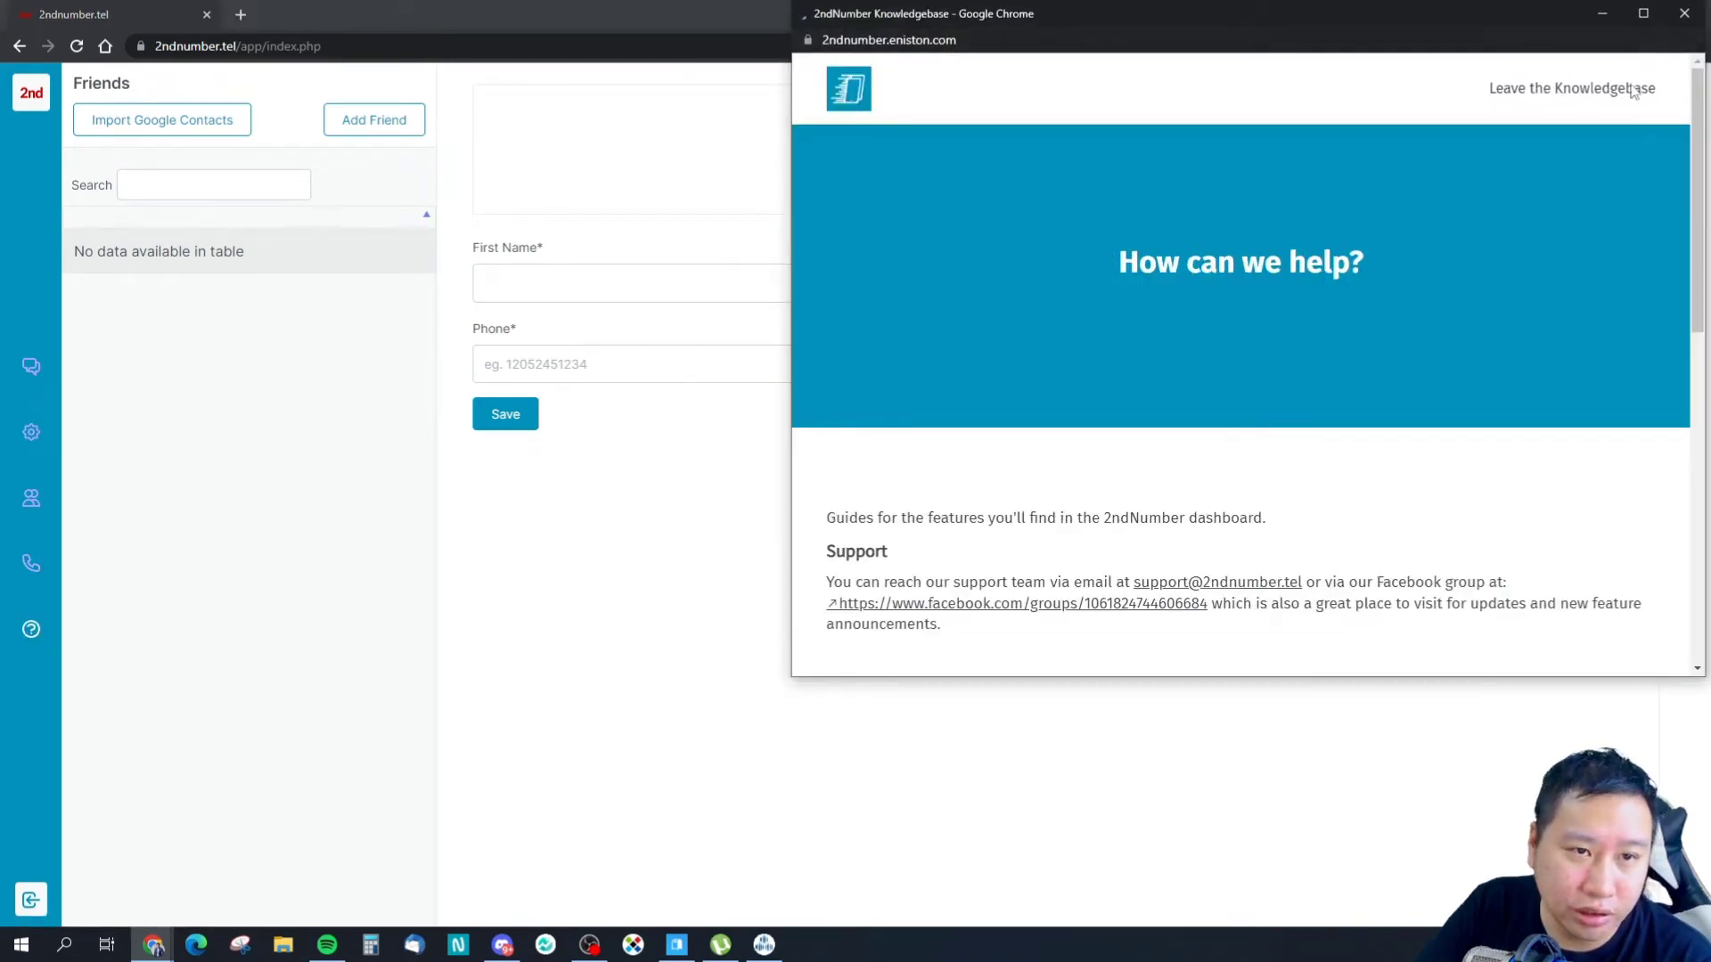
click(1683, 15)
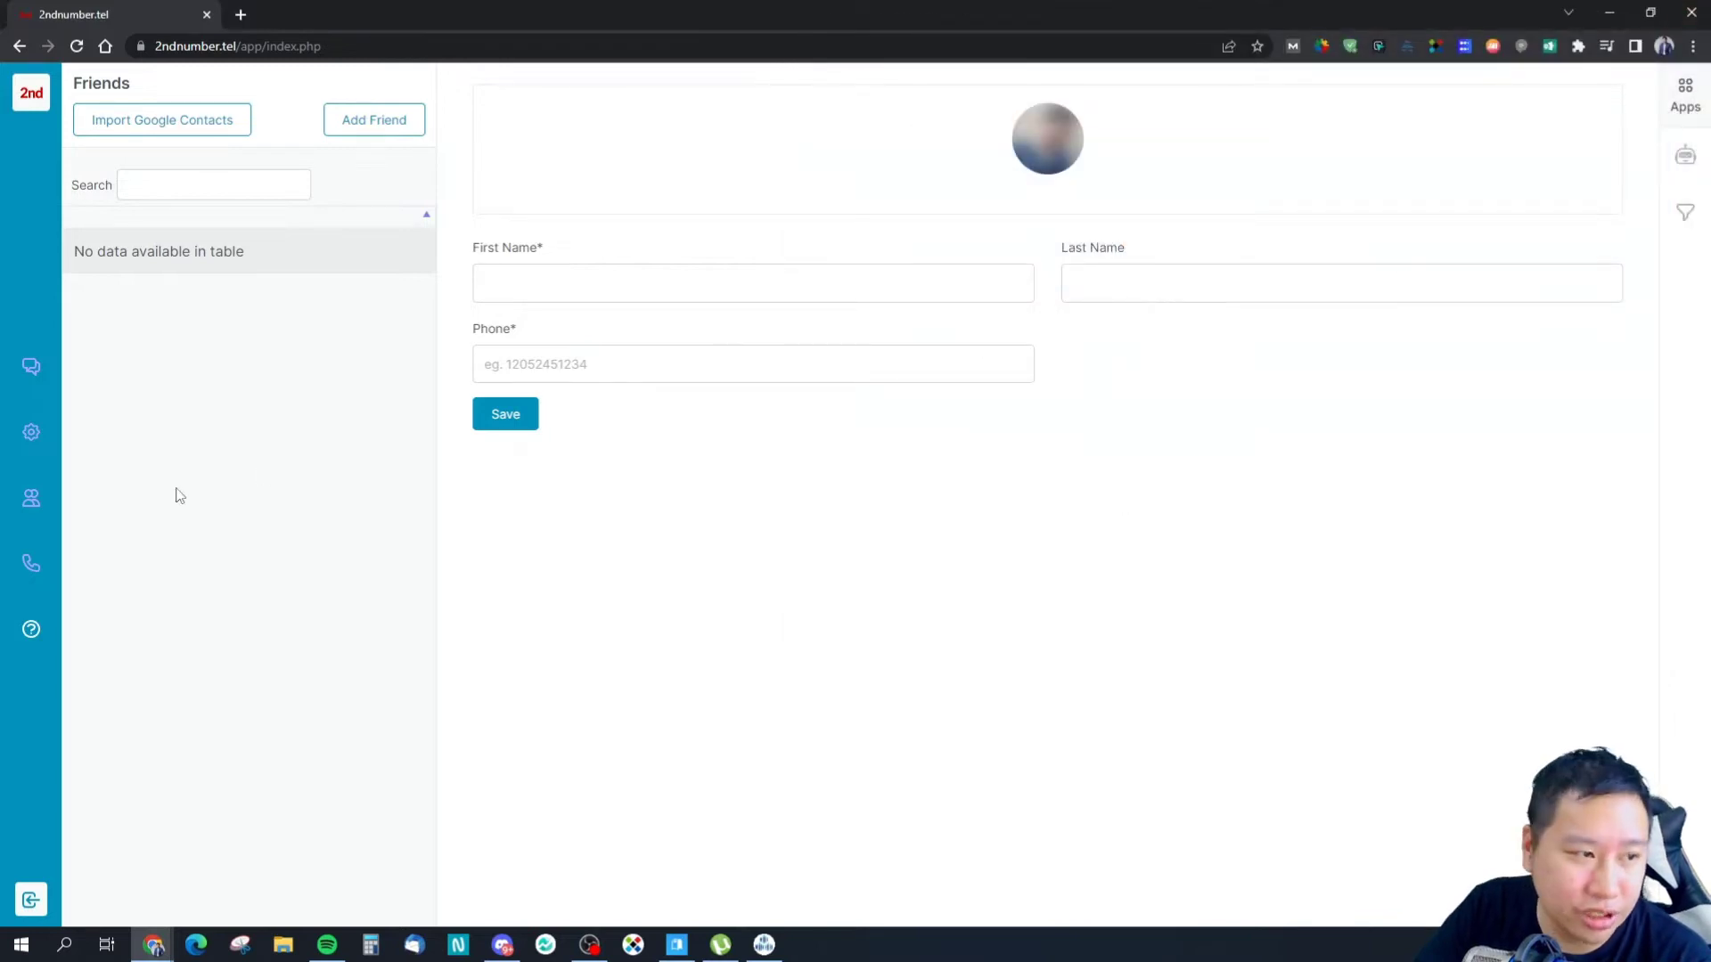
click(39, 378)
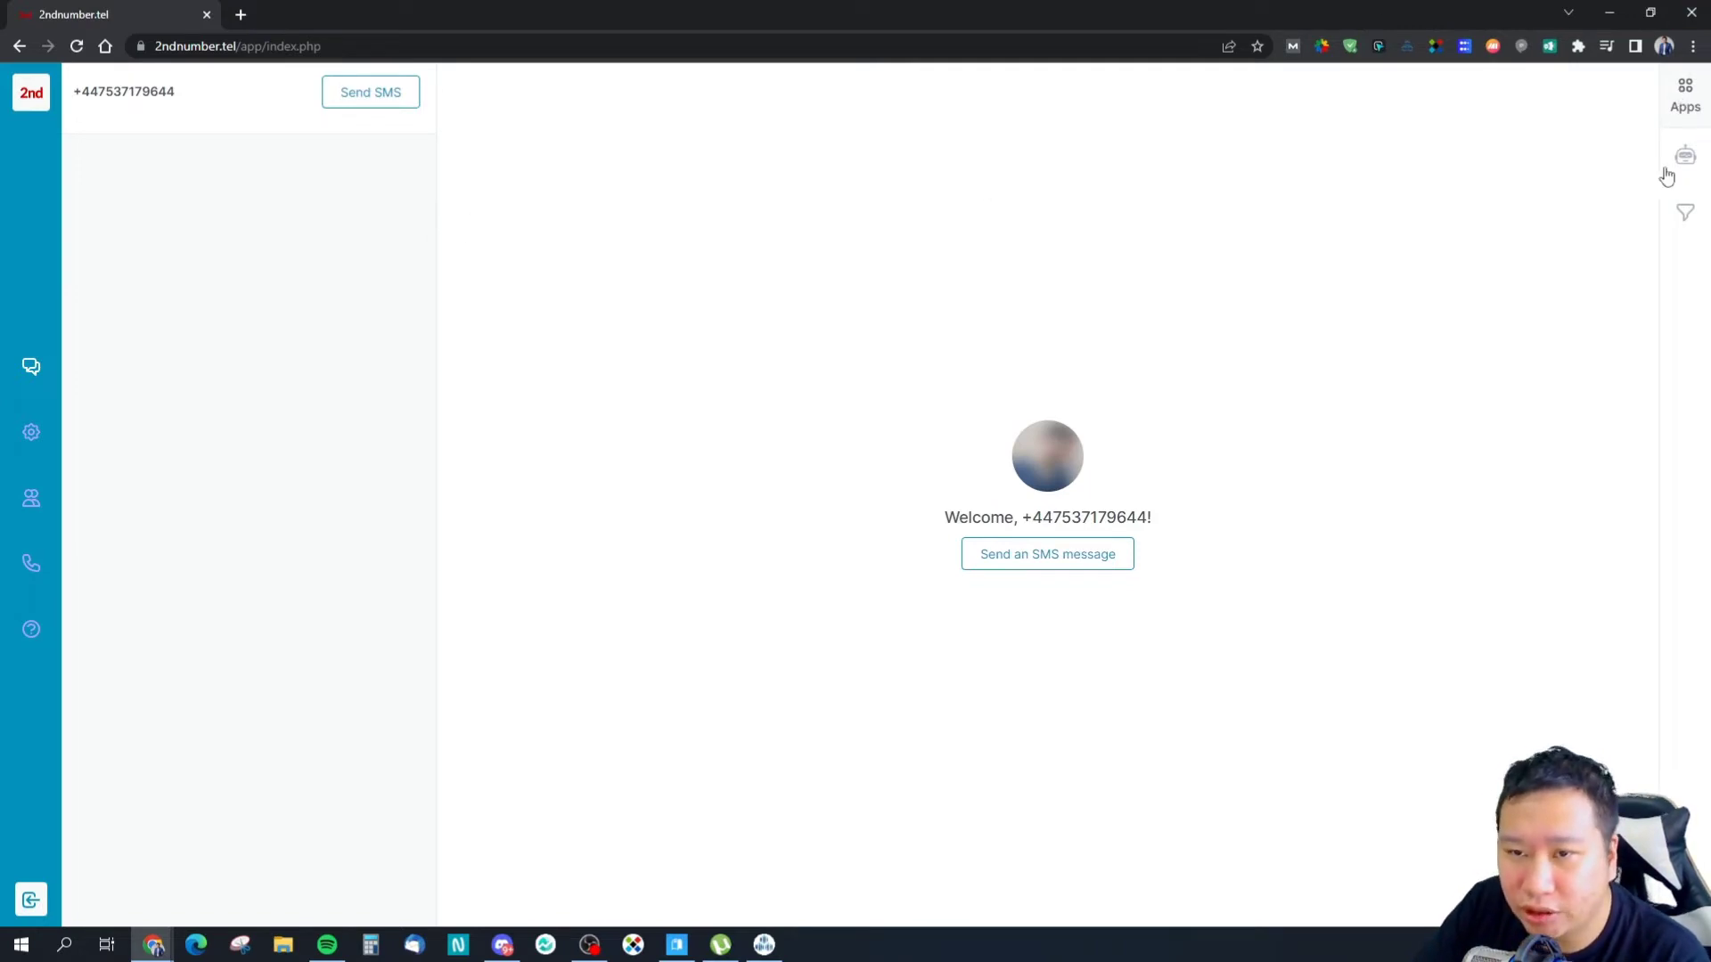
Step: In a new tab, search Google for '2ndnumber android' and check the Google Play result
click(241, 15)
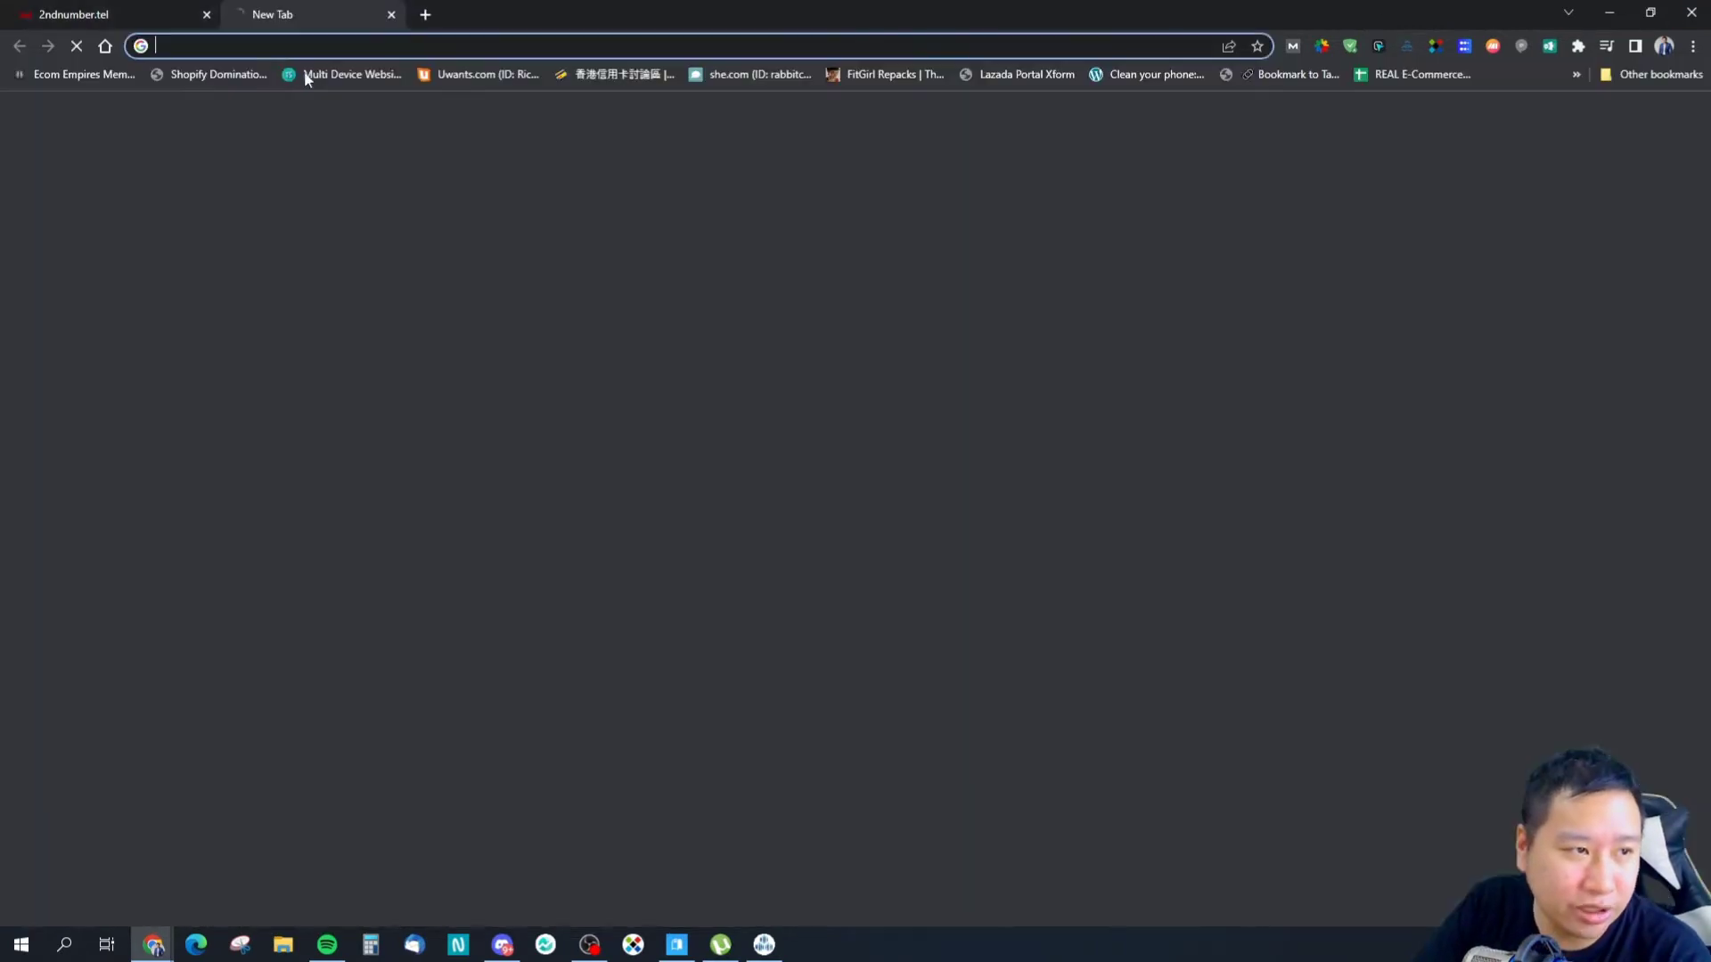
text(2ndnumber a)
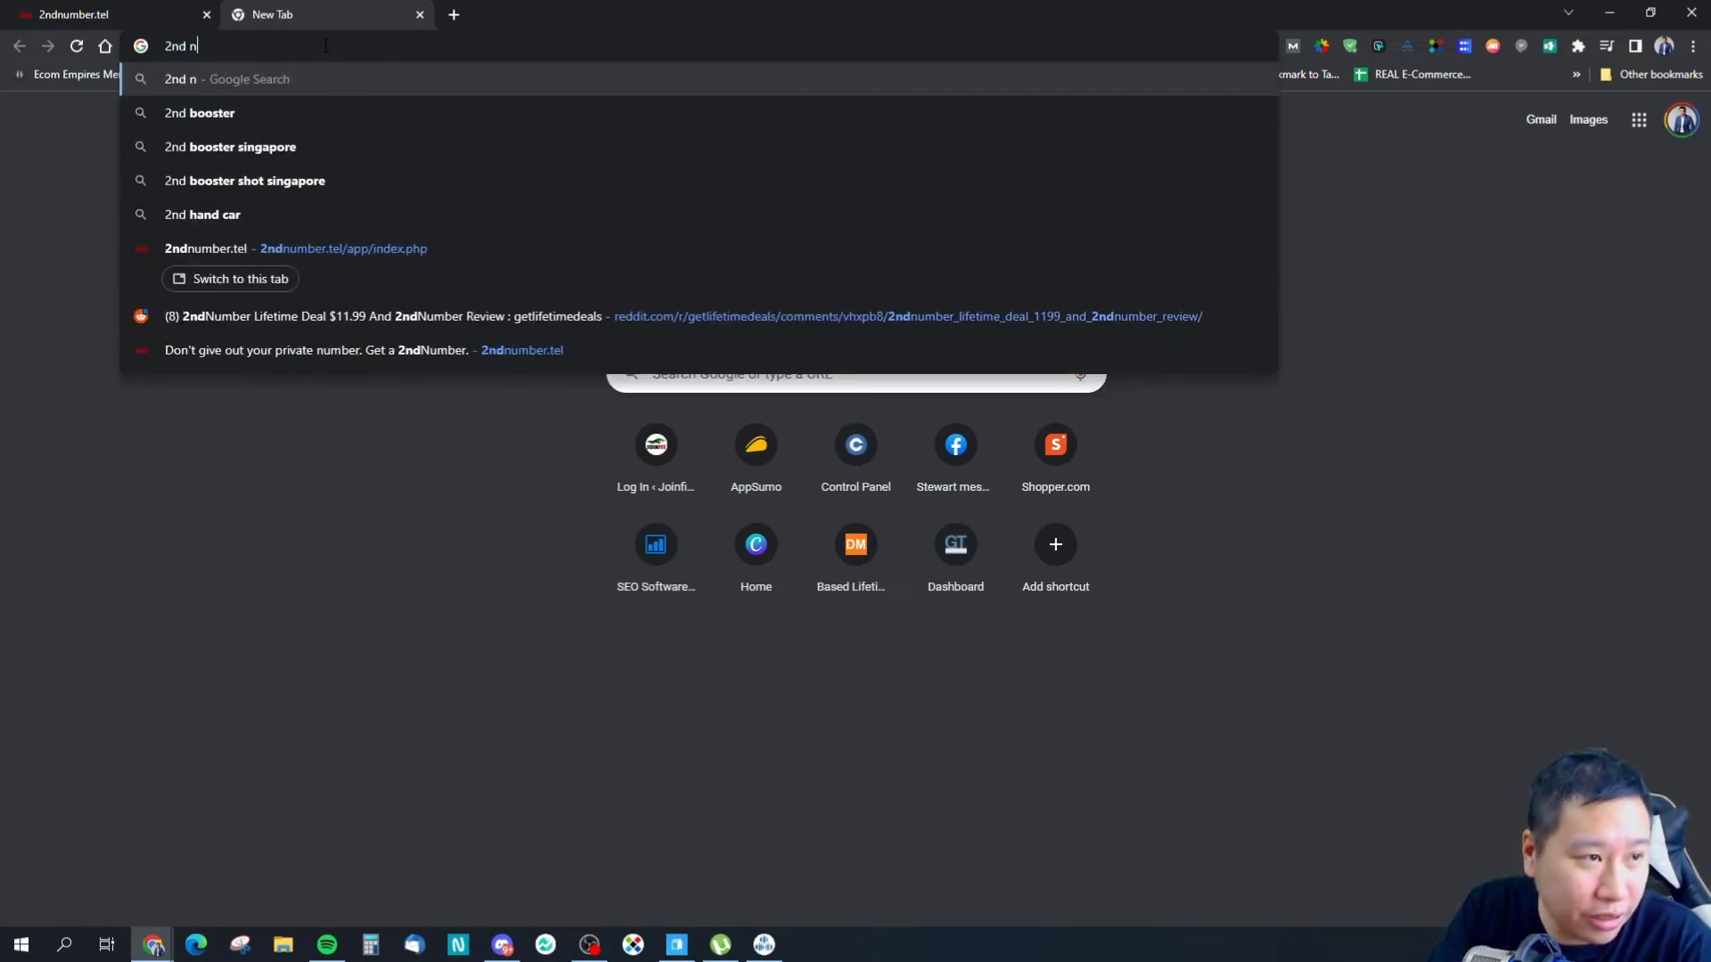
text(ndroid)
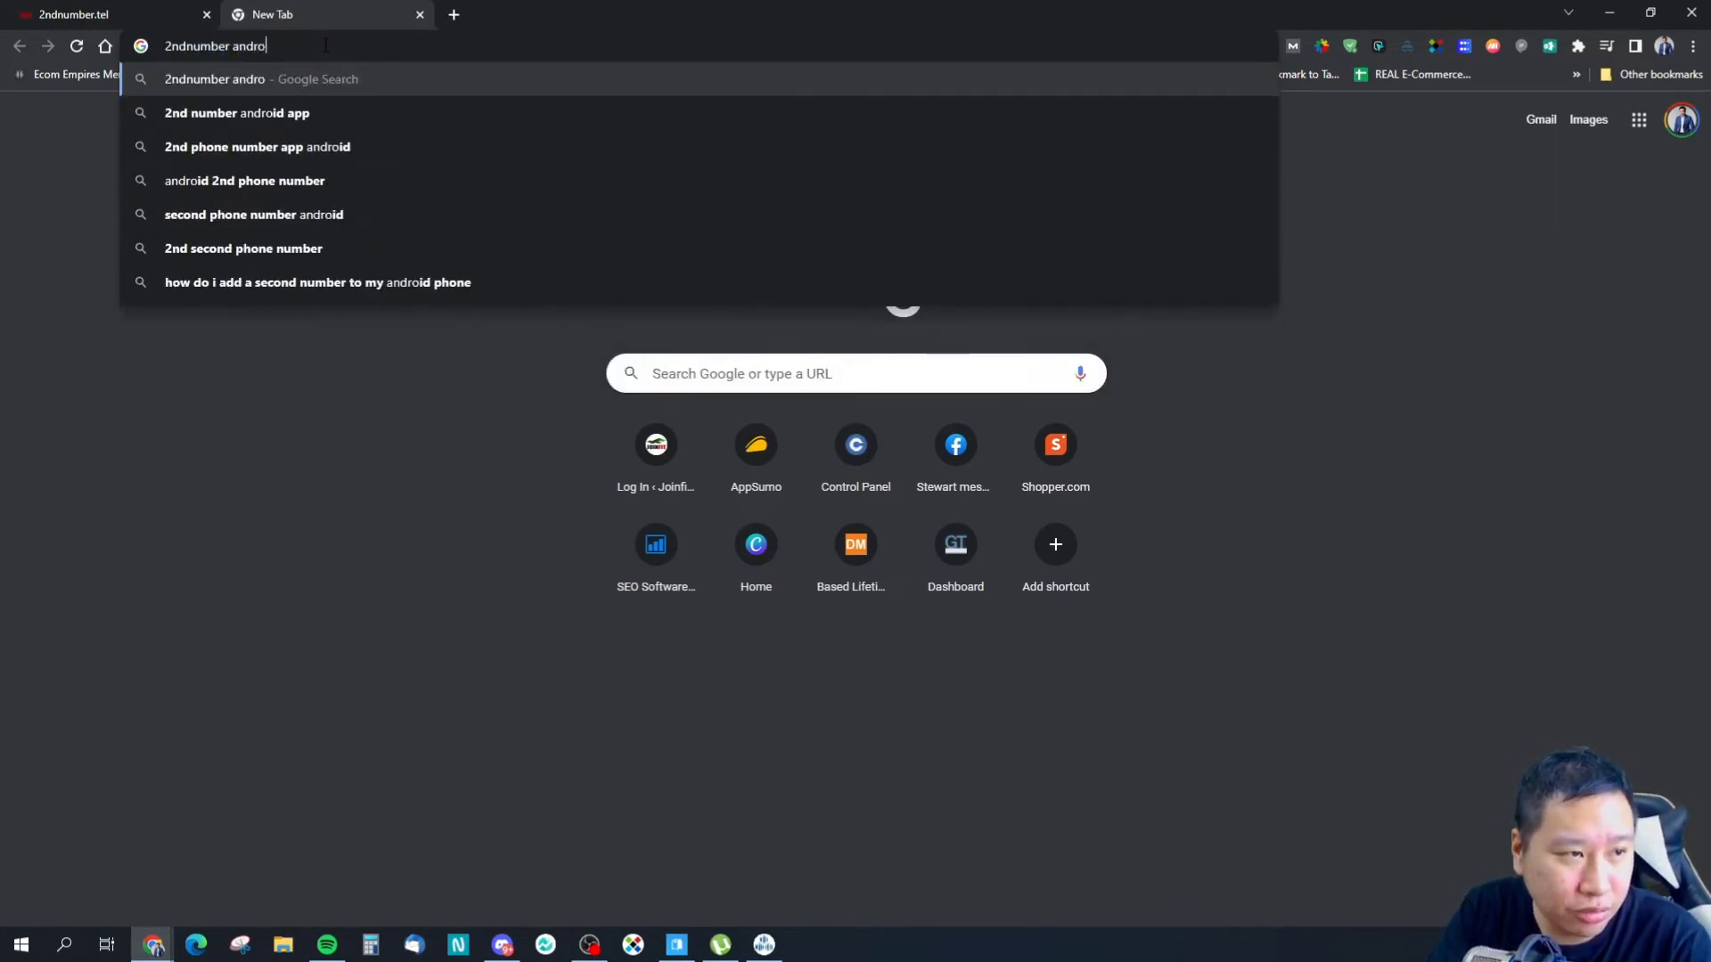
key(Return)
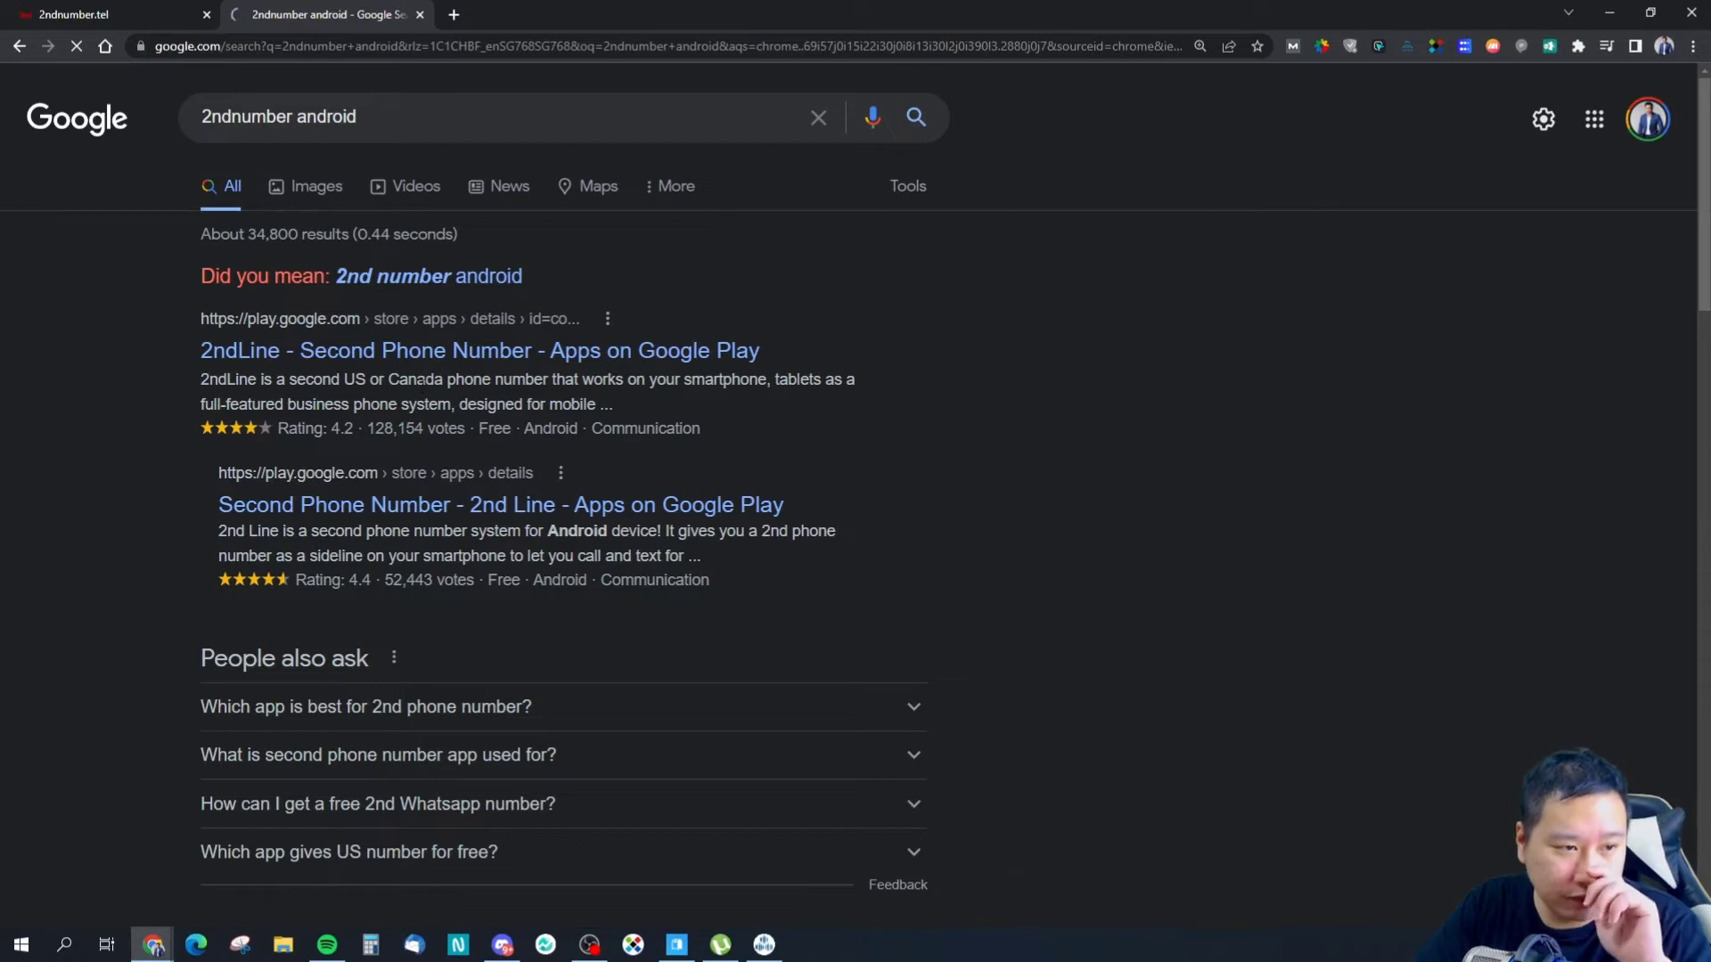
click(682, 349)
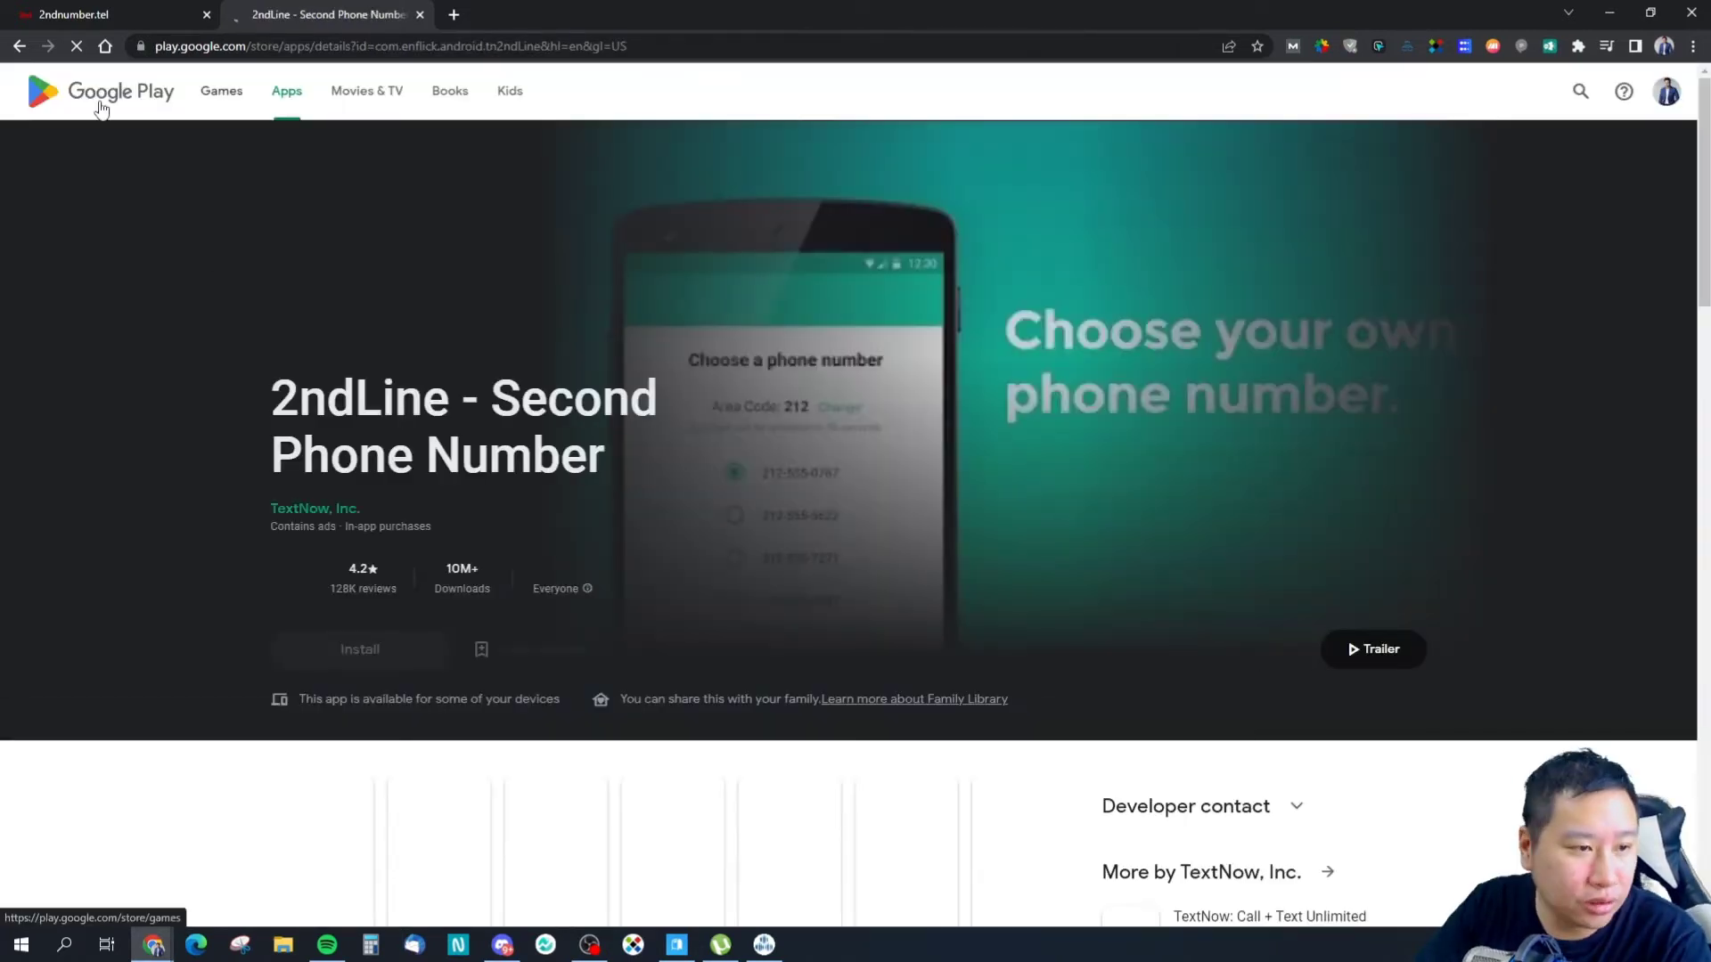
click(18, 45)
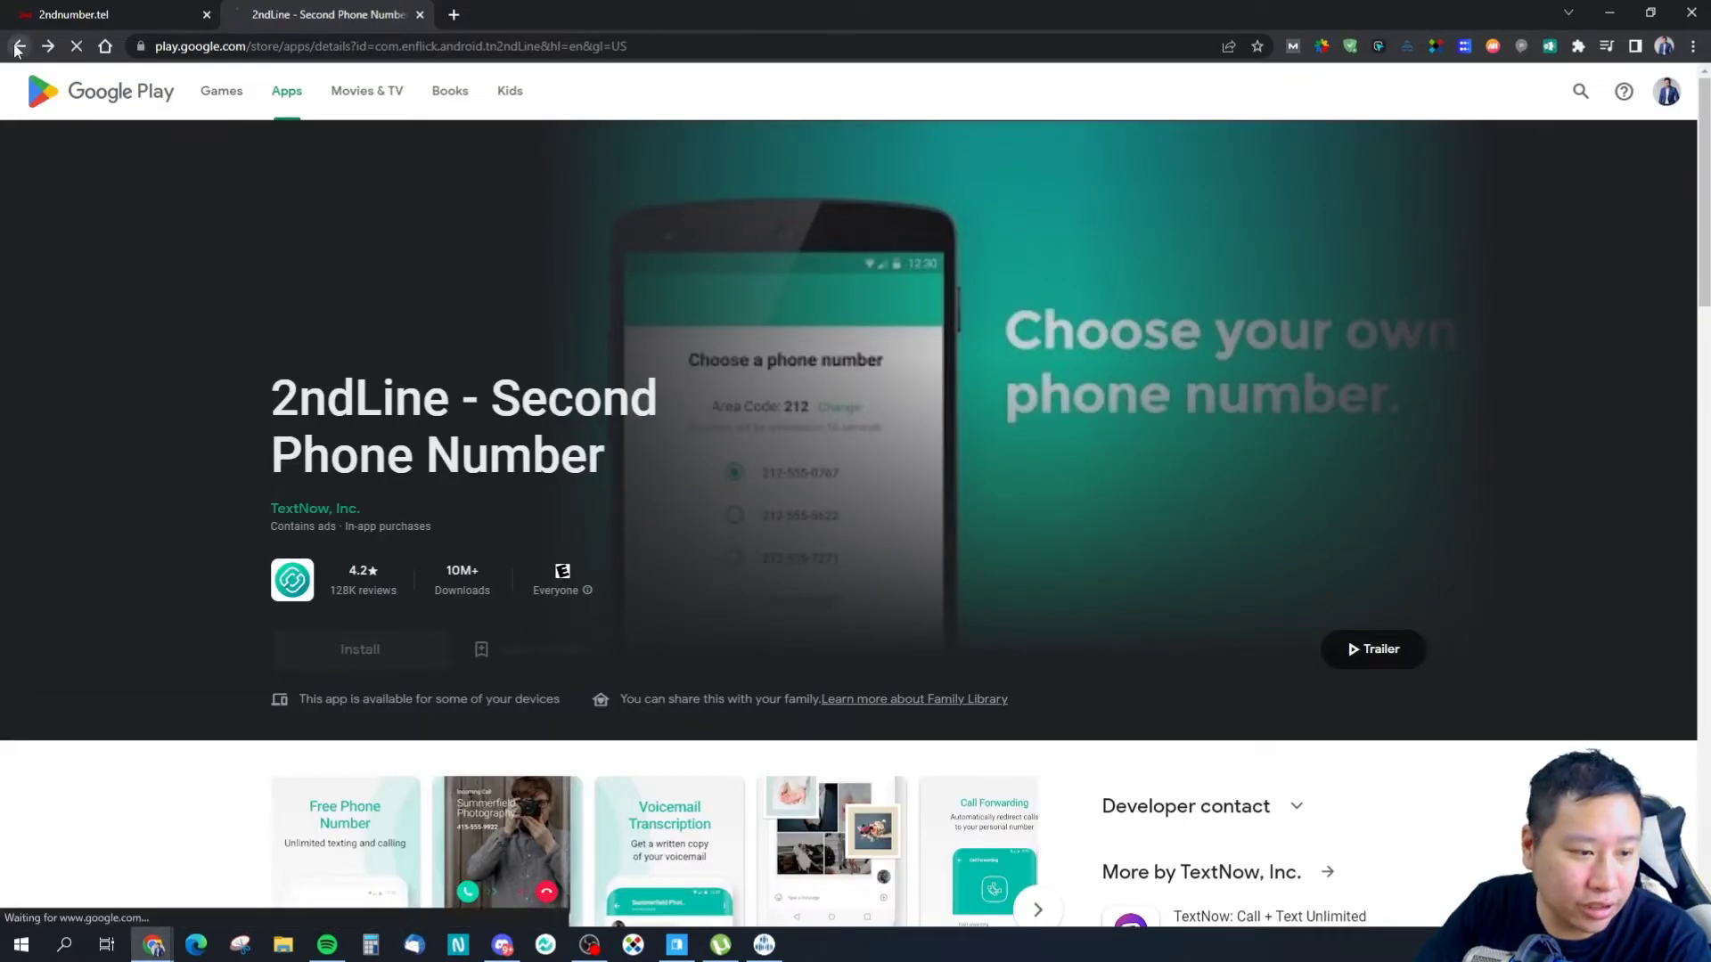
Step: Rerun the search with 2ndnumber quoted as an exact phrase
click(294, 117)
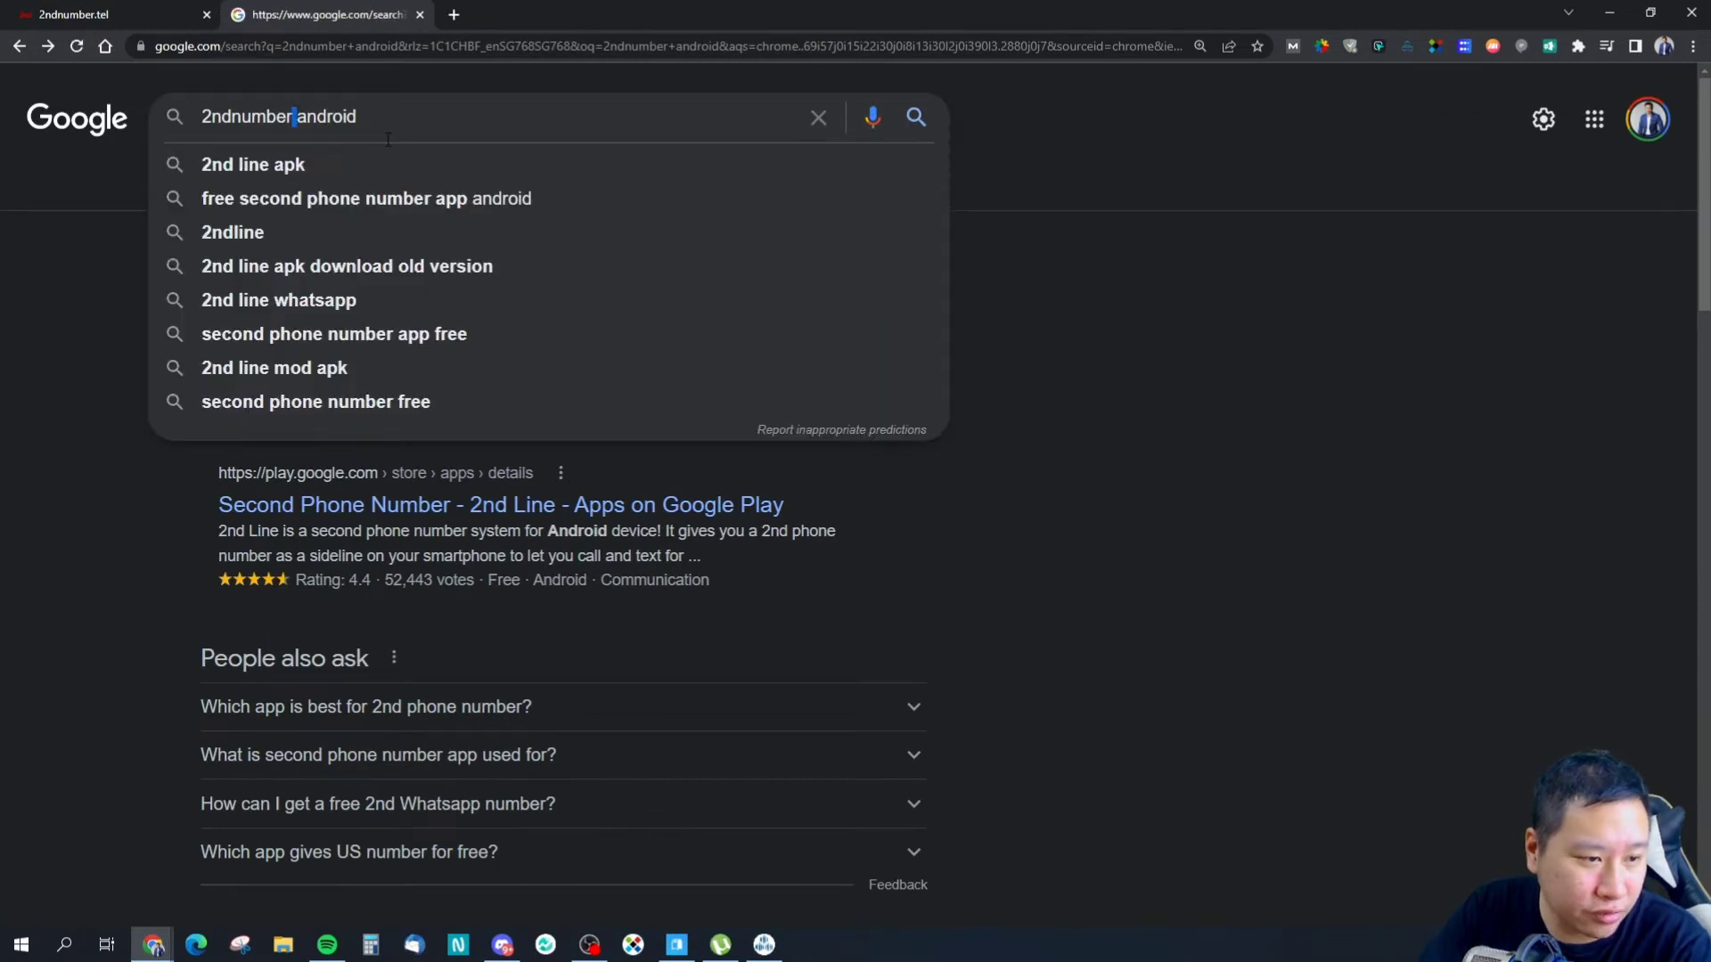
text(")
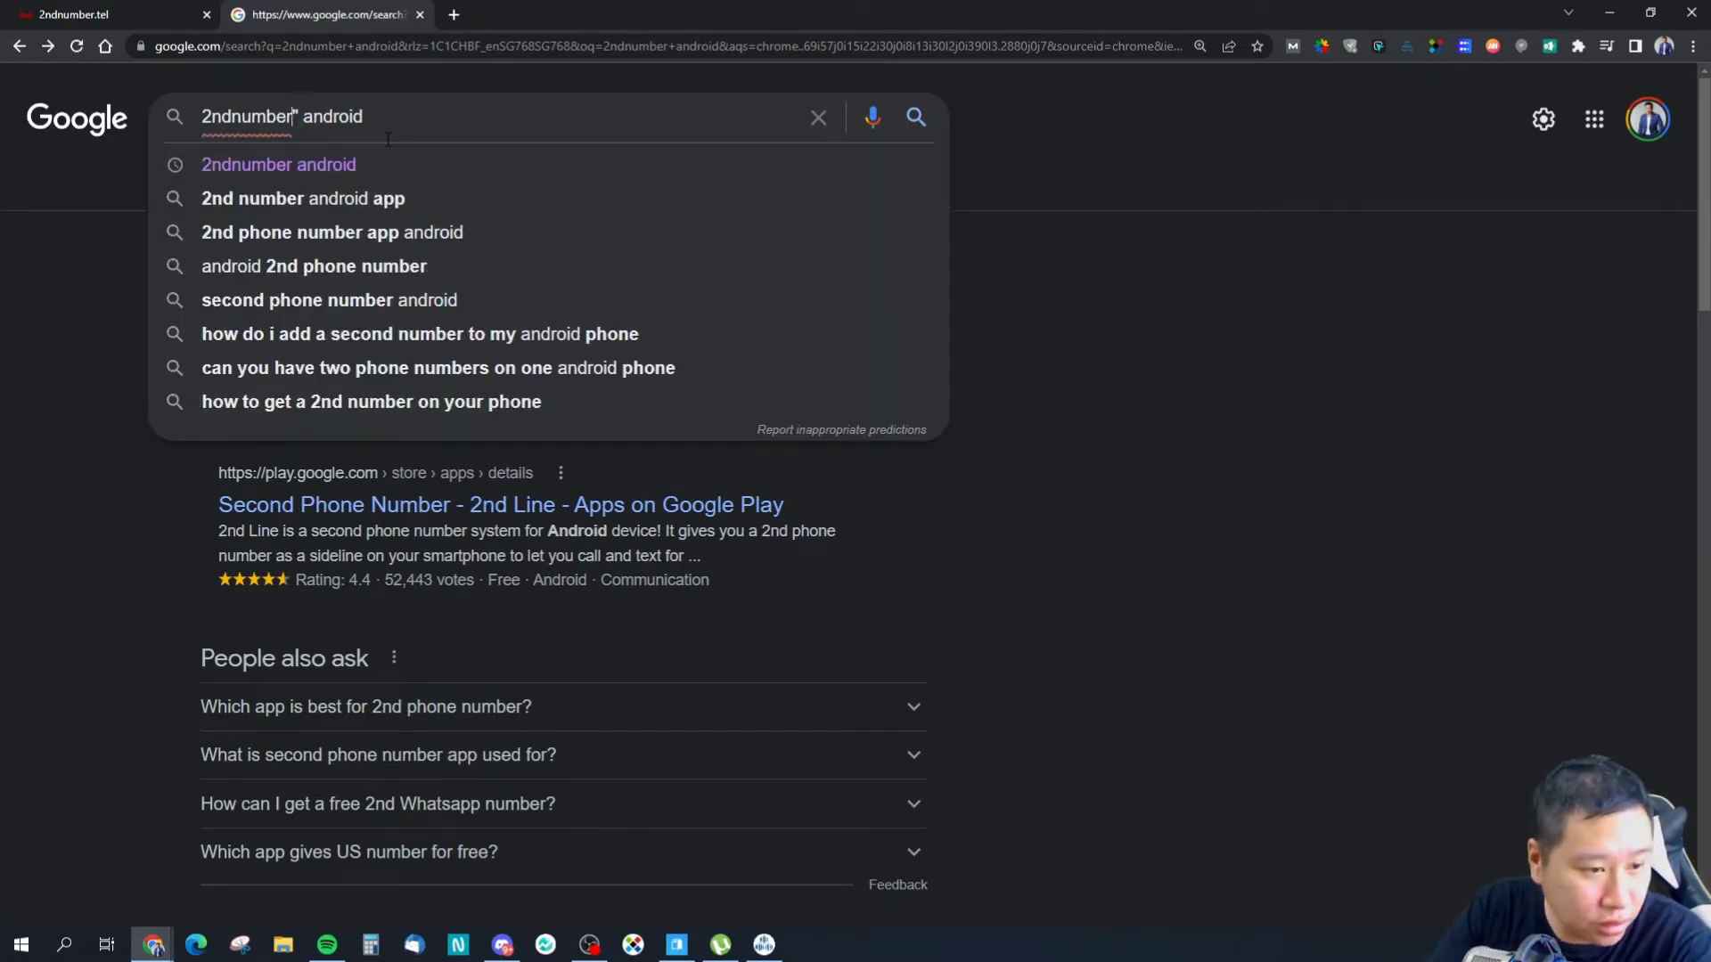
key(Home)
text(")
key(Return)
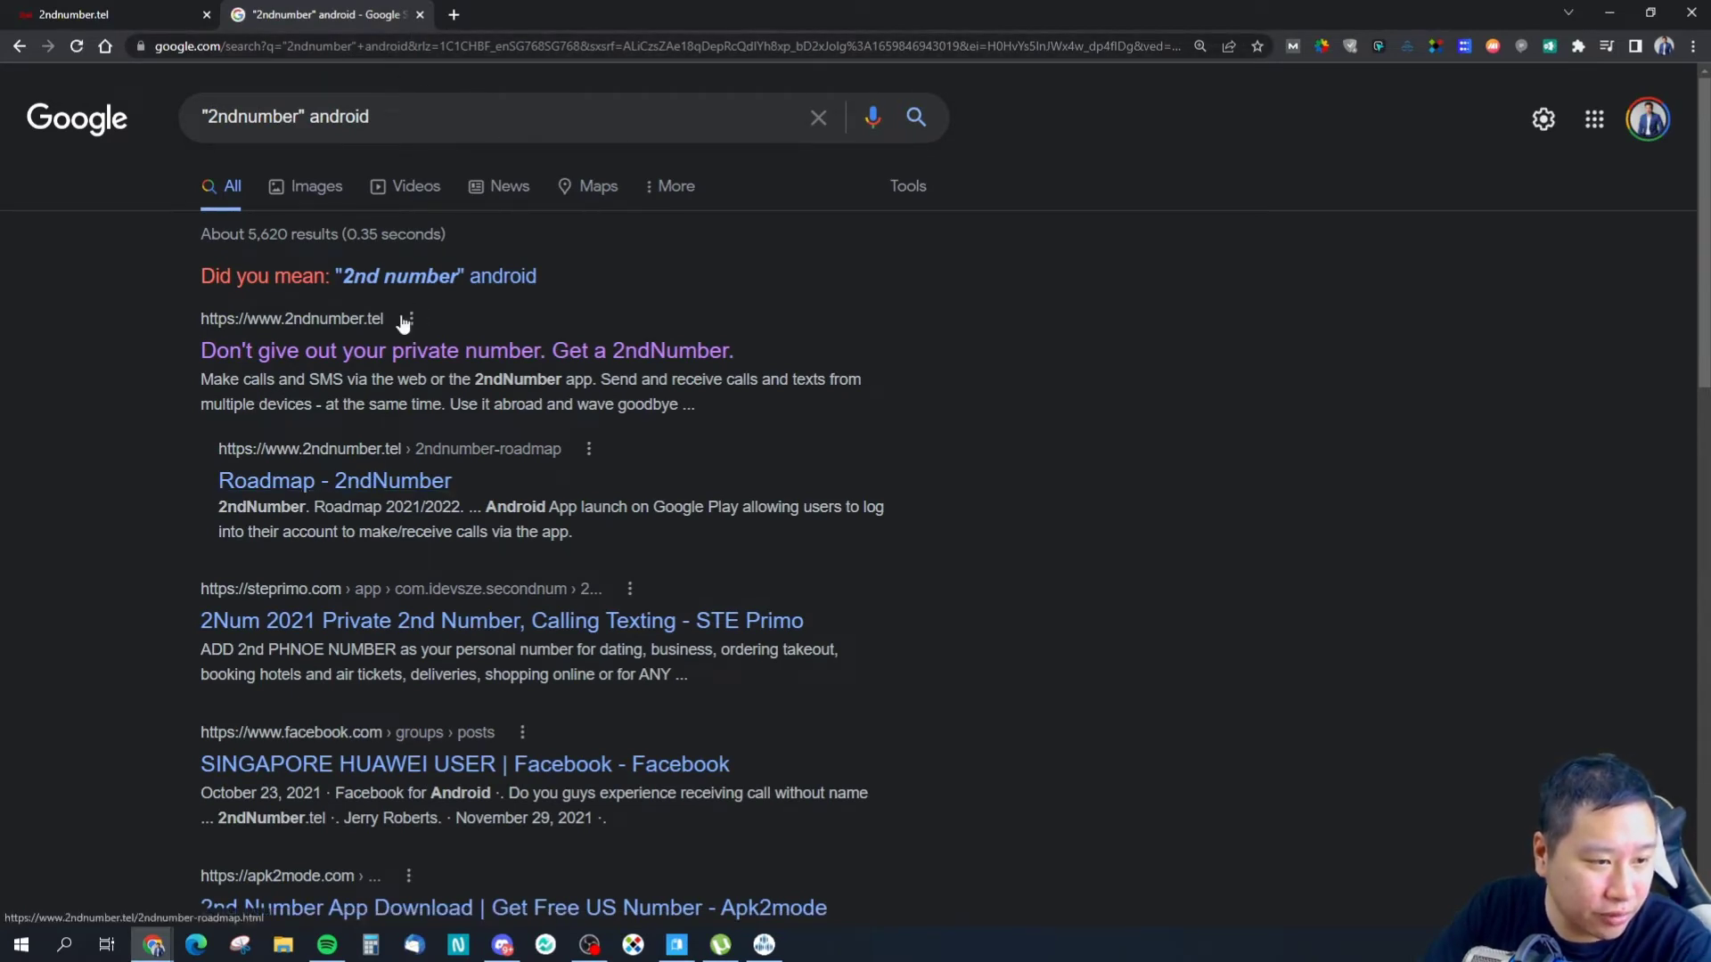
Step: Search Google for plain '2ndnumber'
click(396, 46)
text(2n)
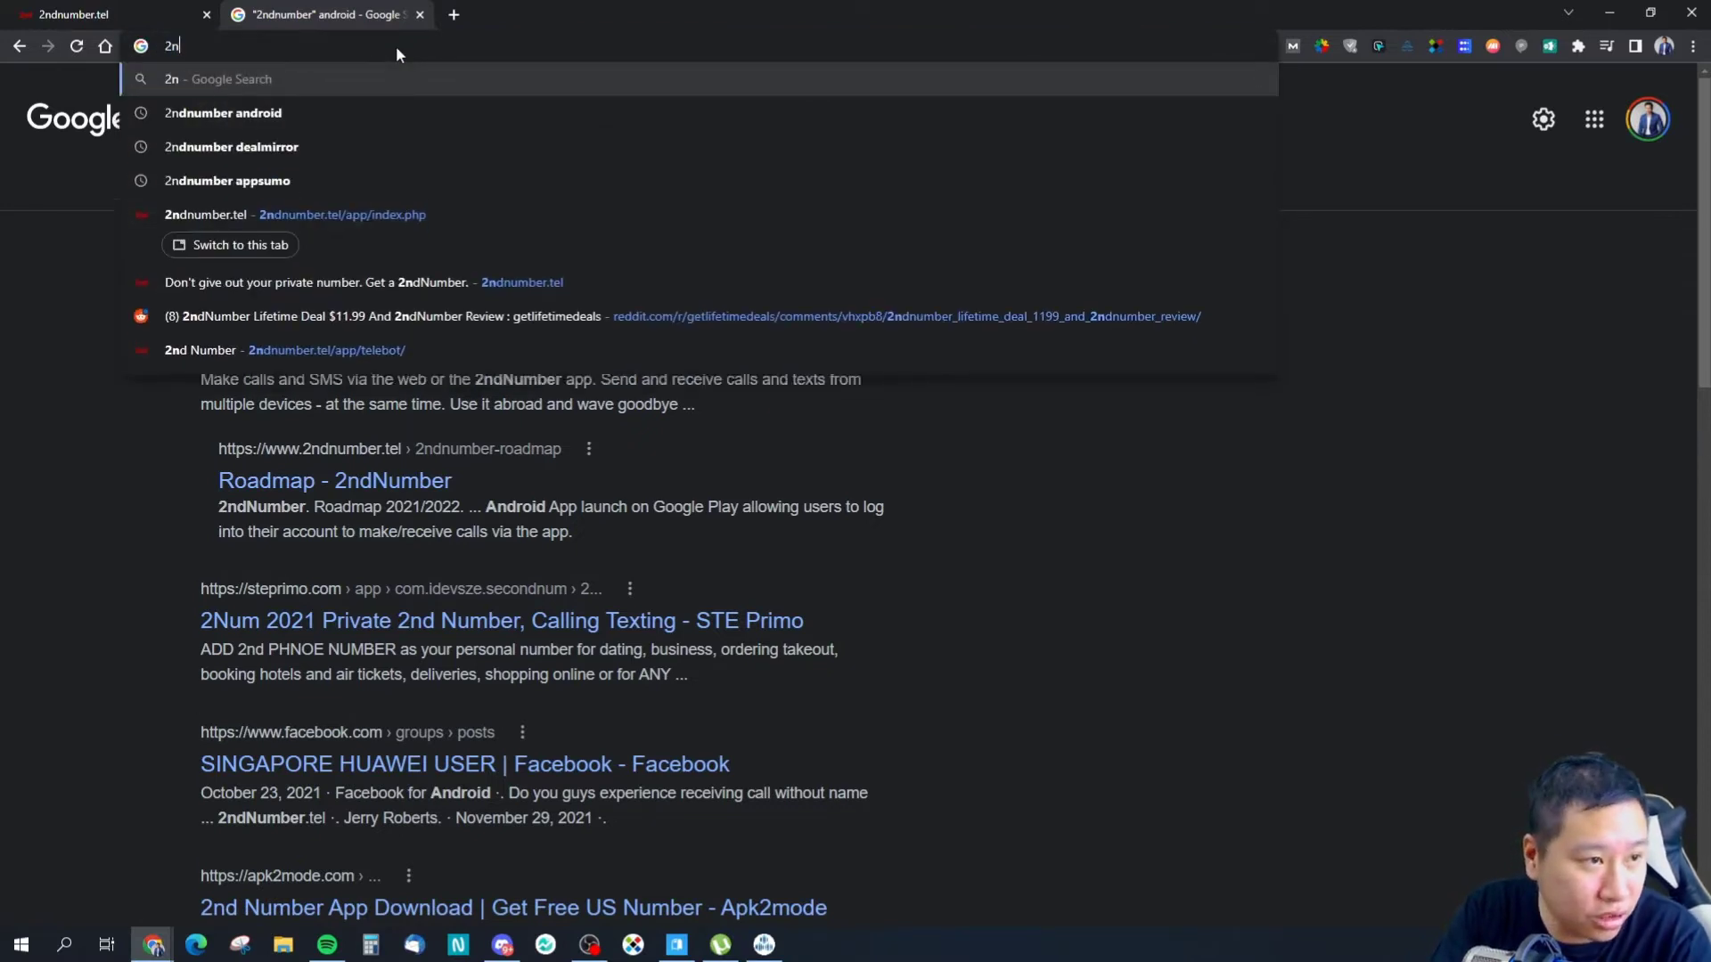
text(dnumber)
key(Return)
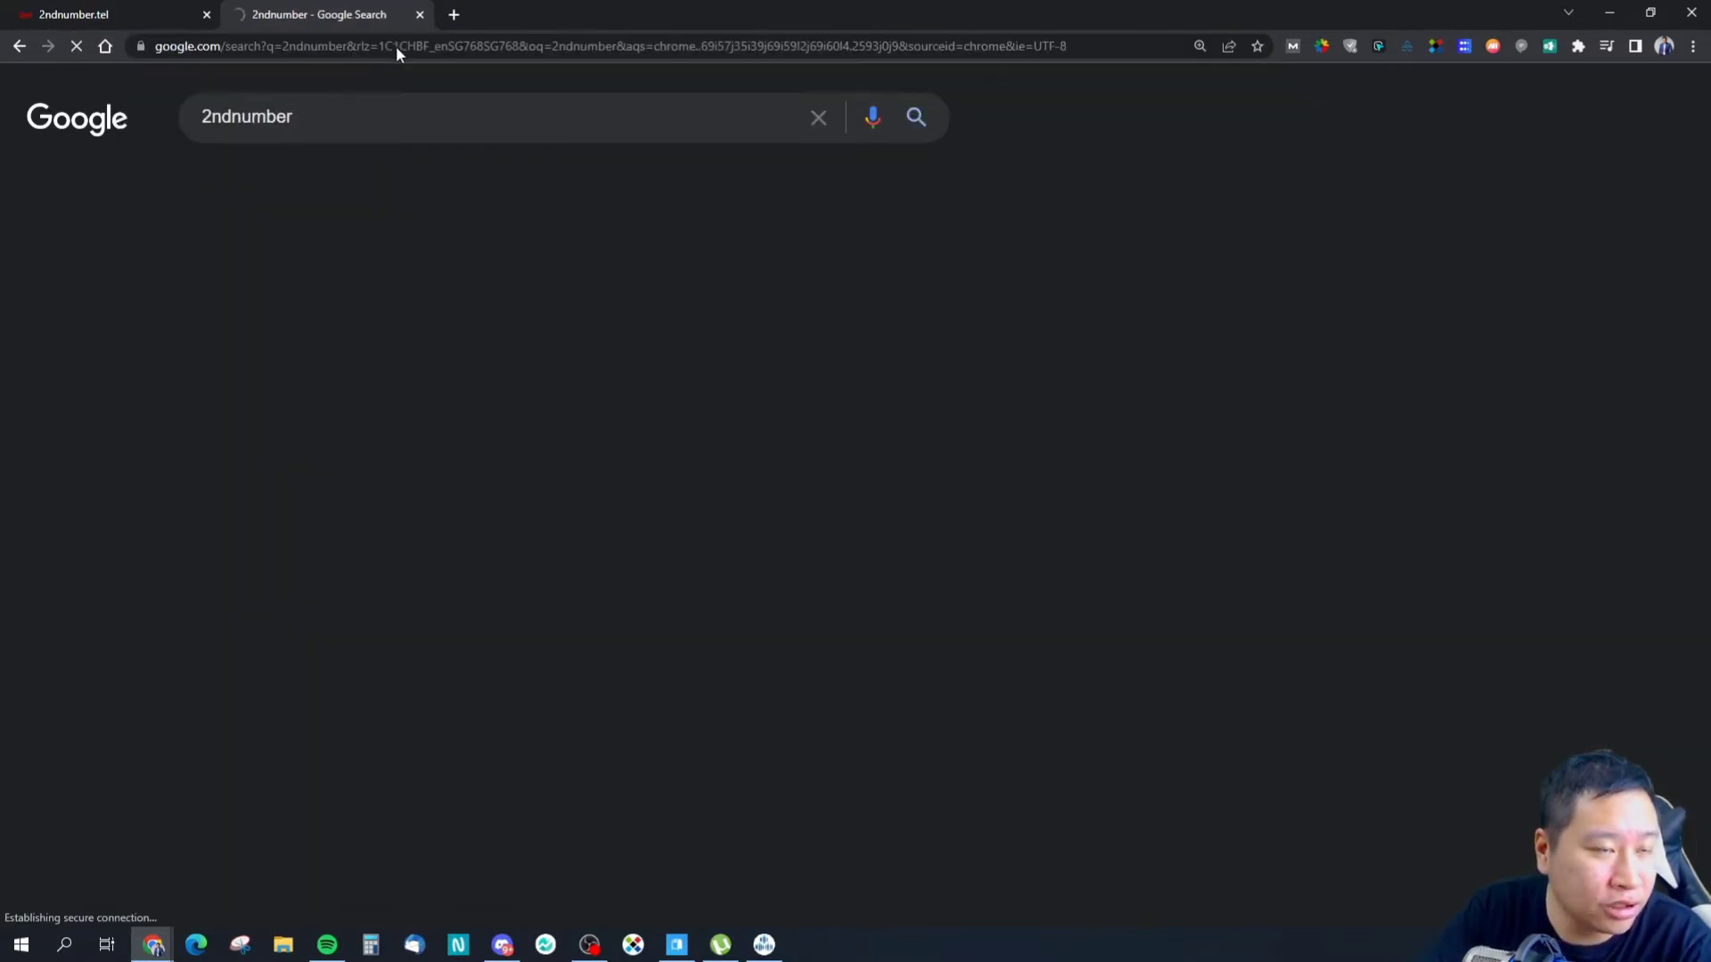
Step: Open the official 2ndNumber site and open its Roadmap link in a new tab
click(370, 307)
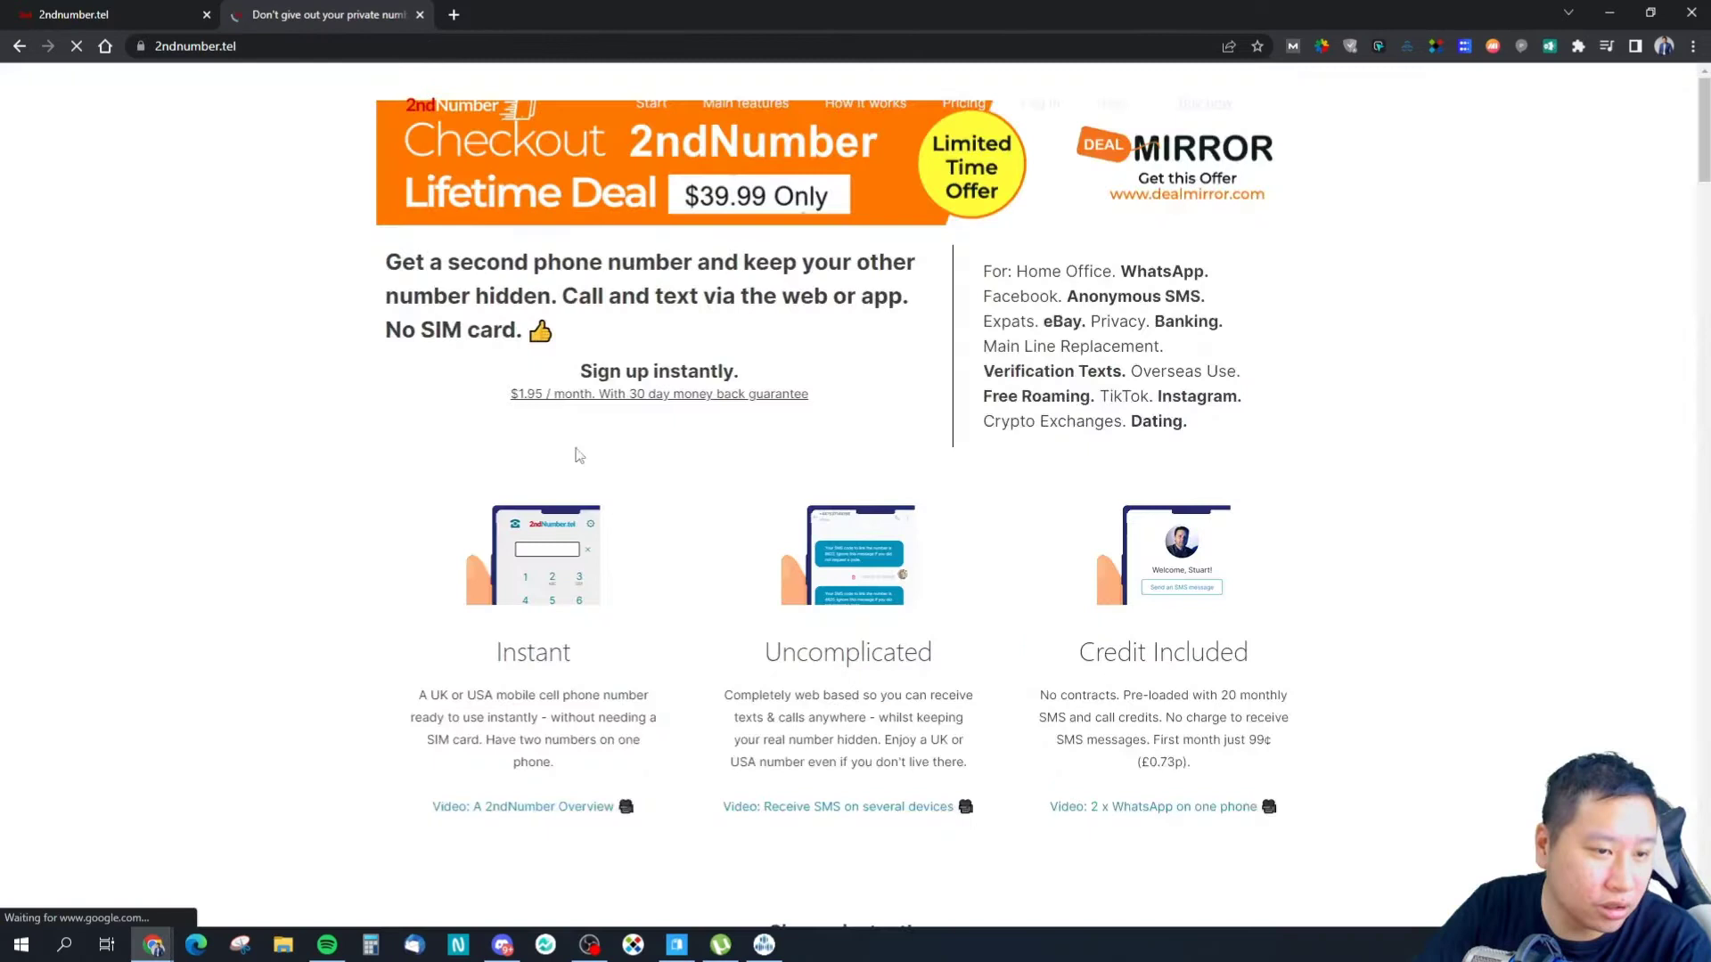
scroll(1158, 597, down, 20)
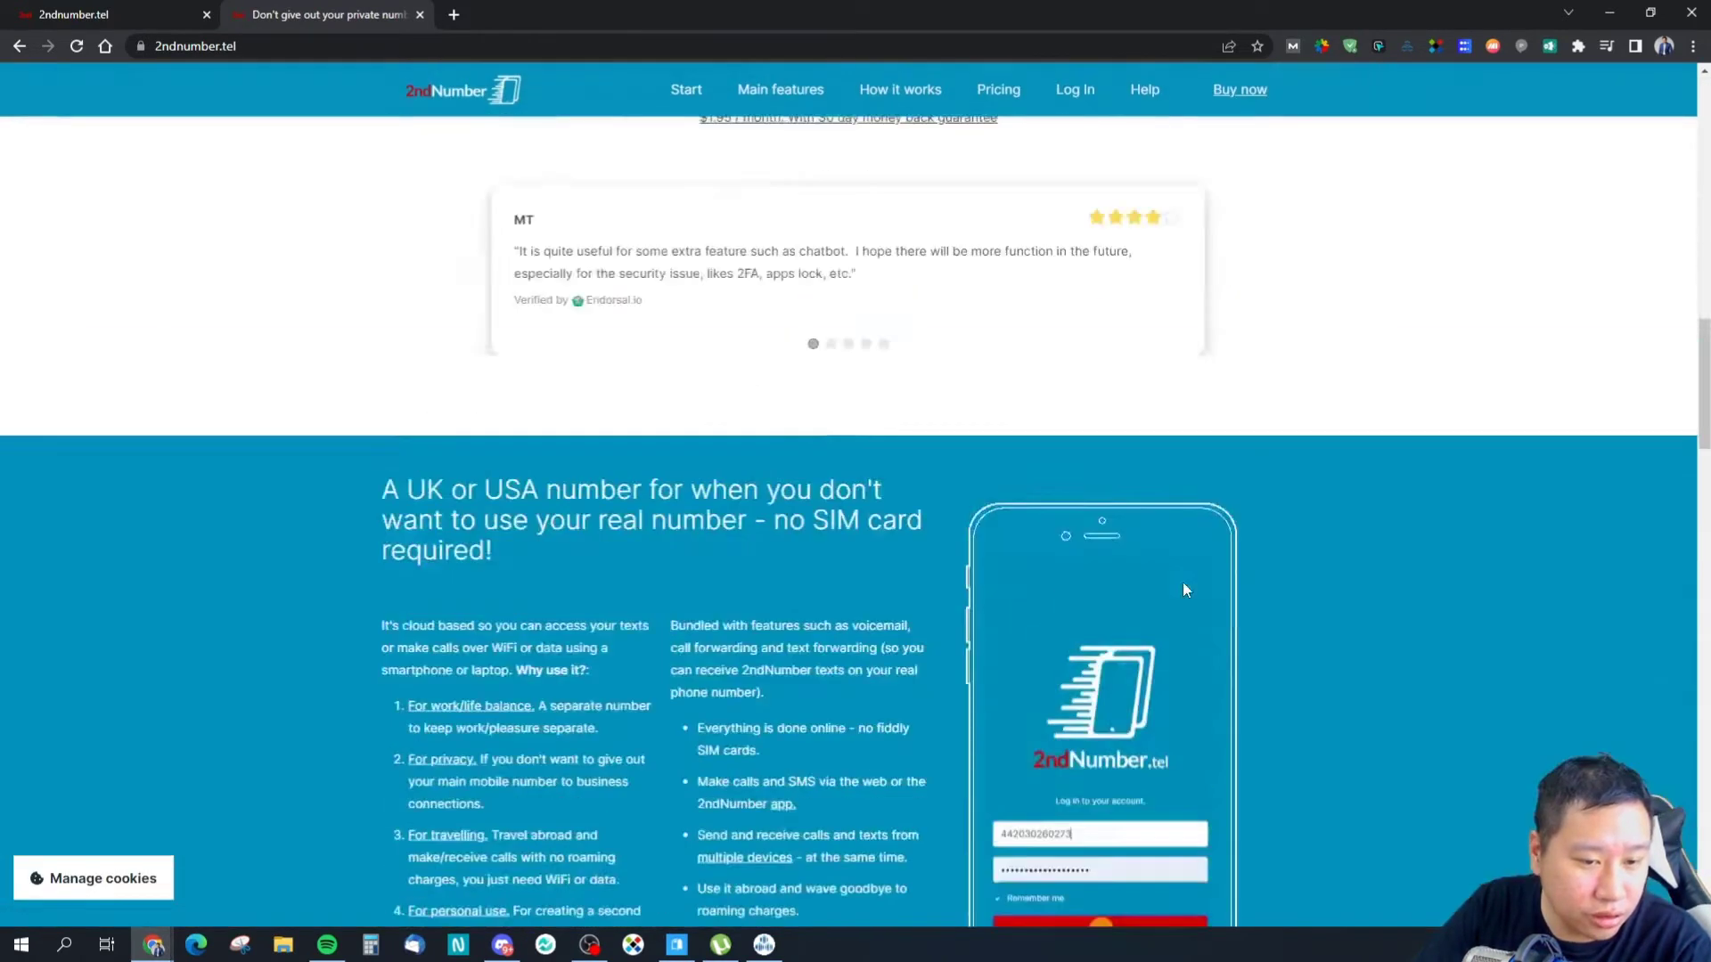
scroll(1183, 590, down, 15)
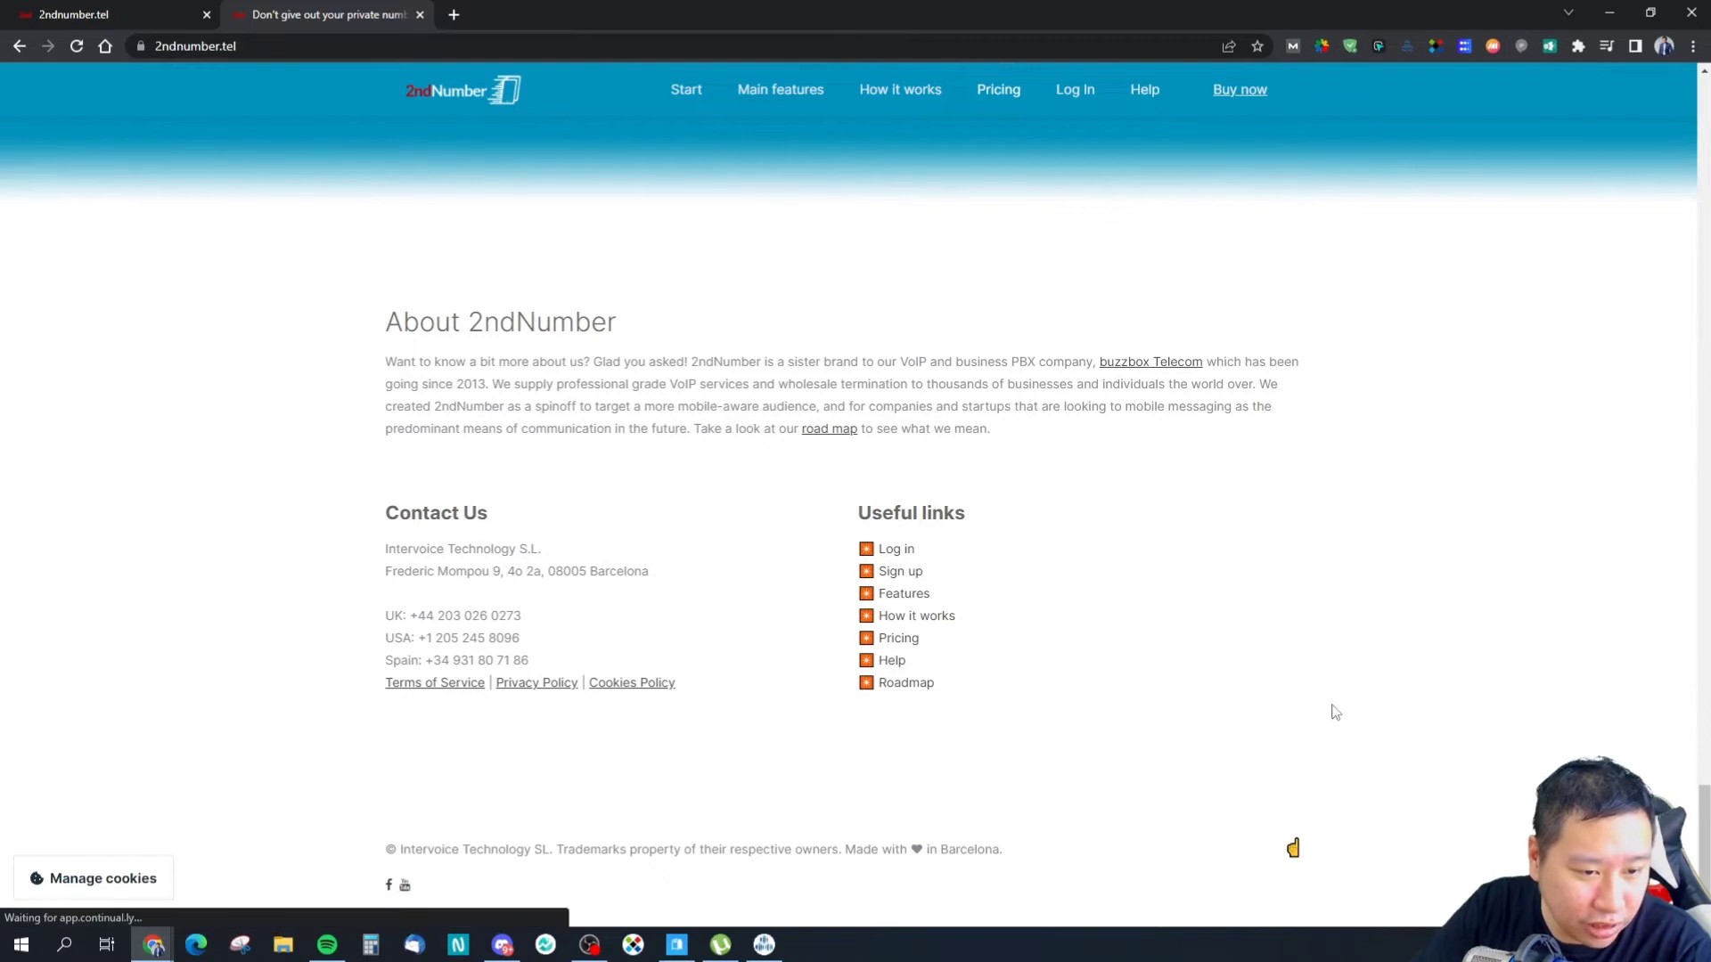
right_click(893, 688)
click(989, 700)
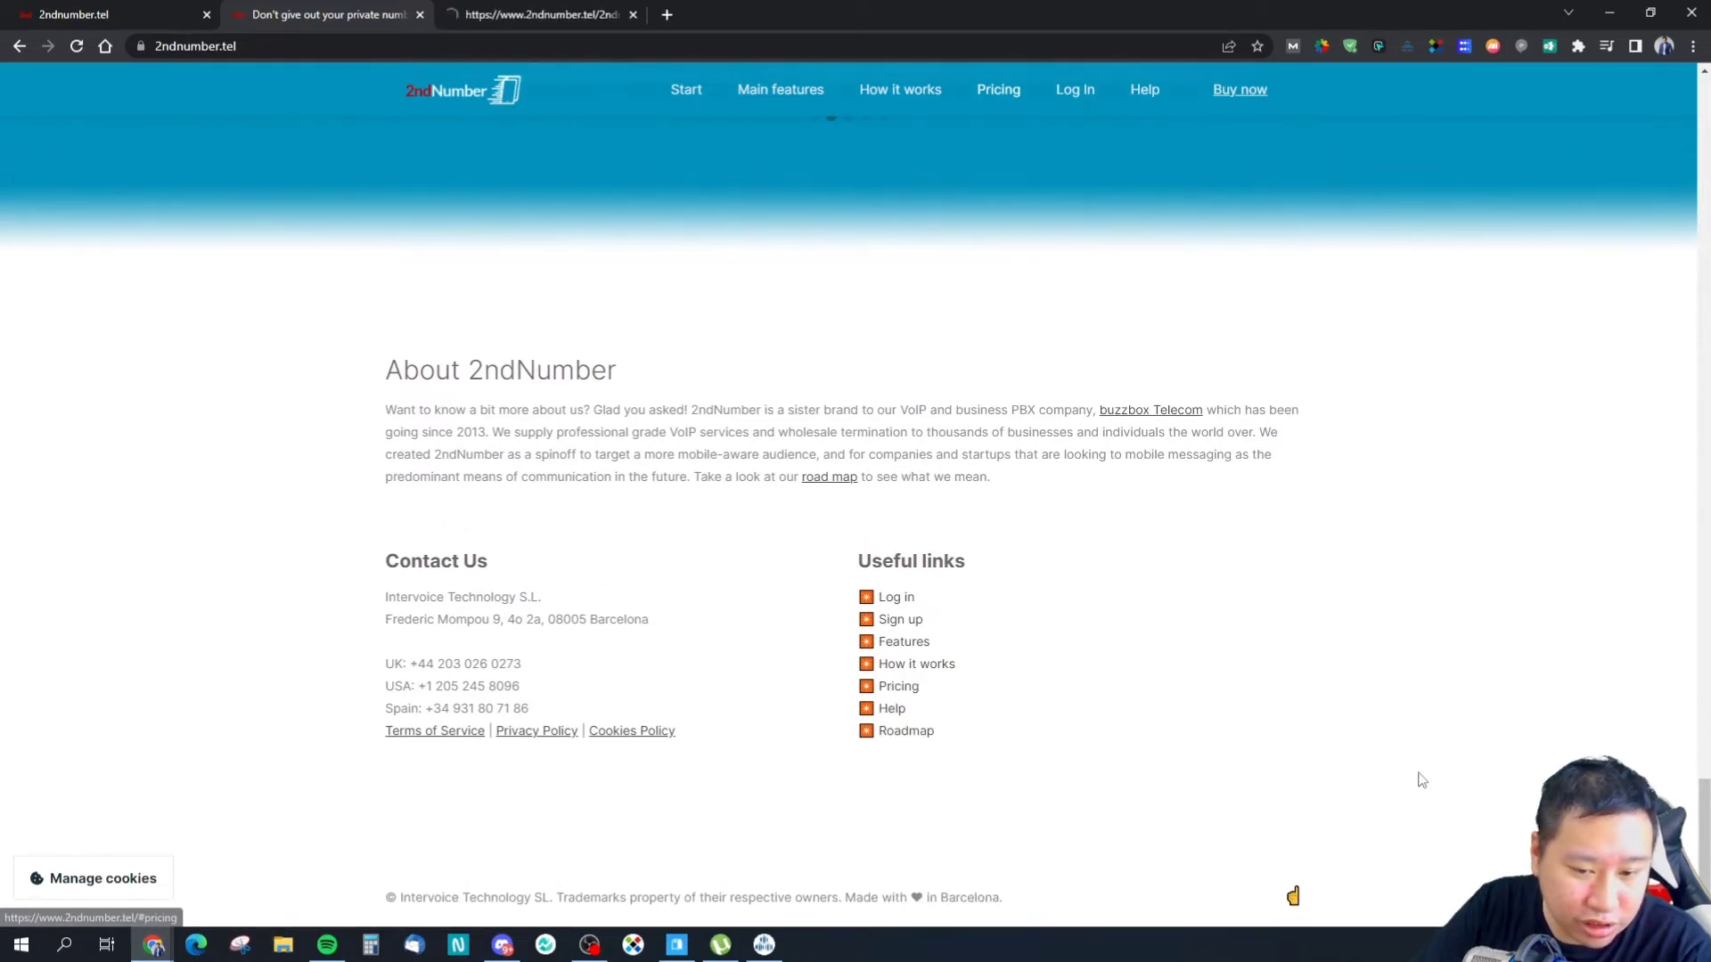
Step: Browse the roadmap's 2021–2022 timeline, highlighting the 'Android app created' entry
scroll(1704, 828, up, 15)
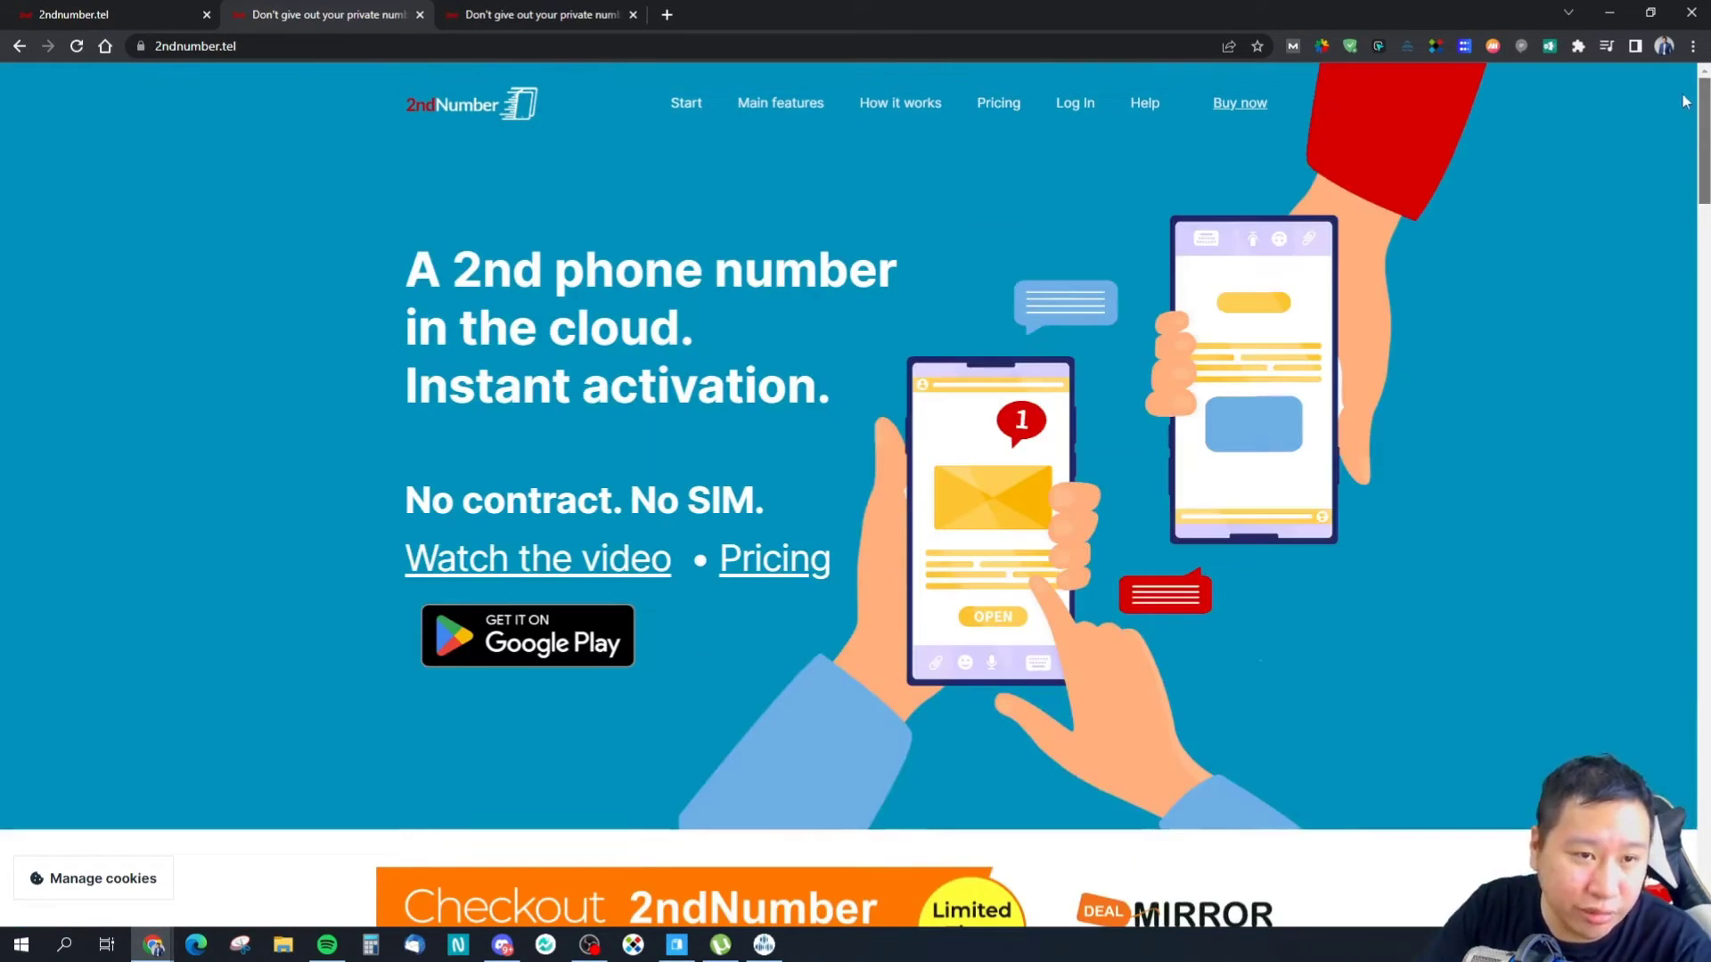
key(ctrl+Tab)
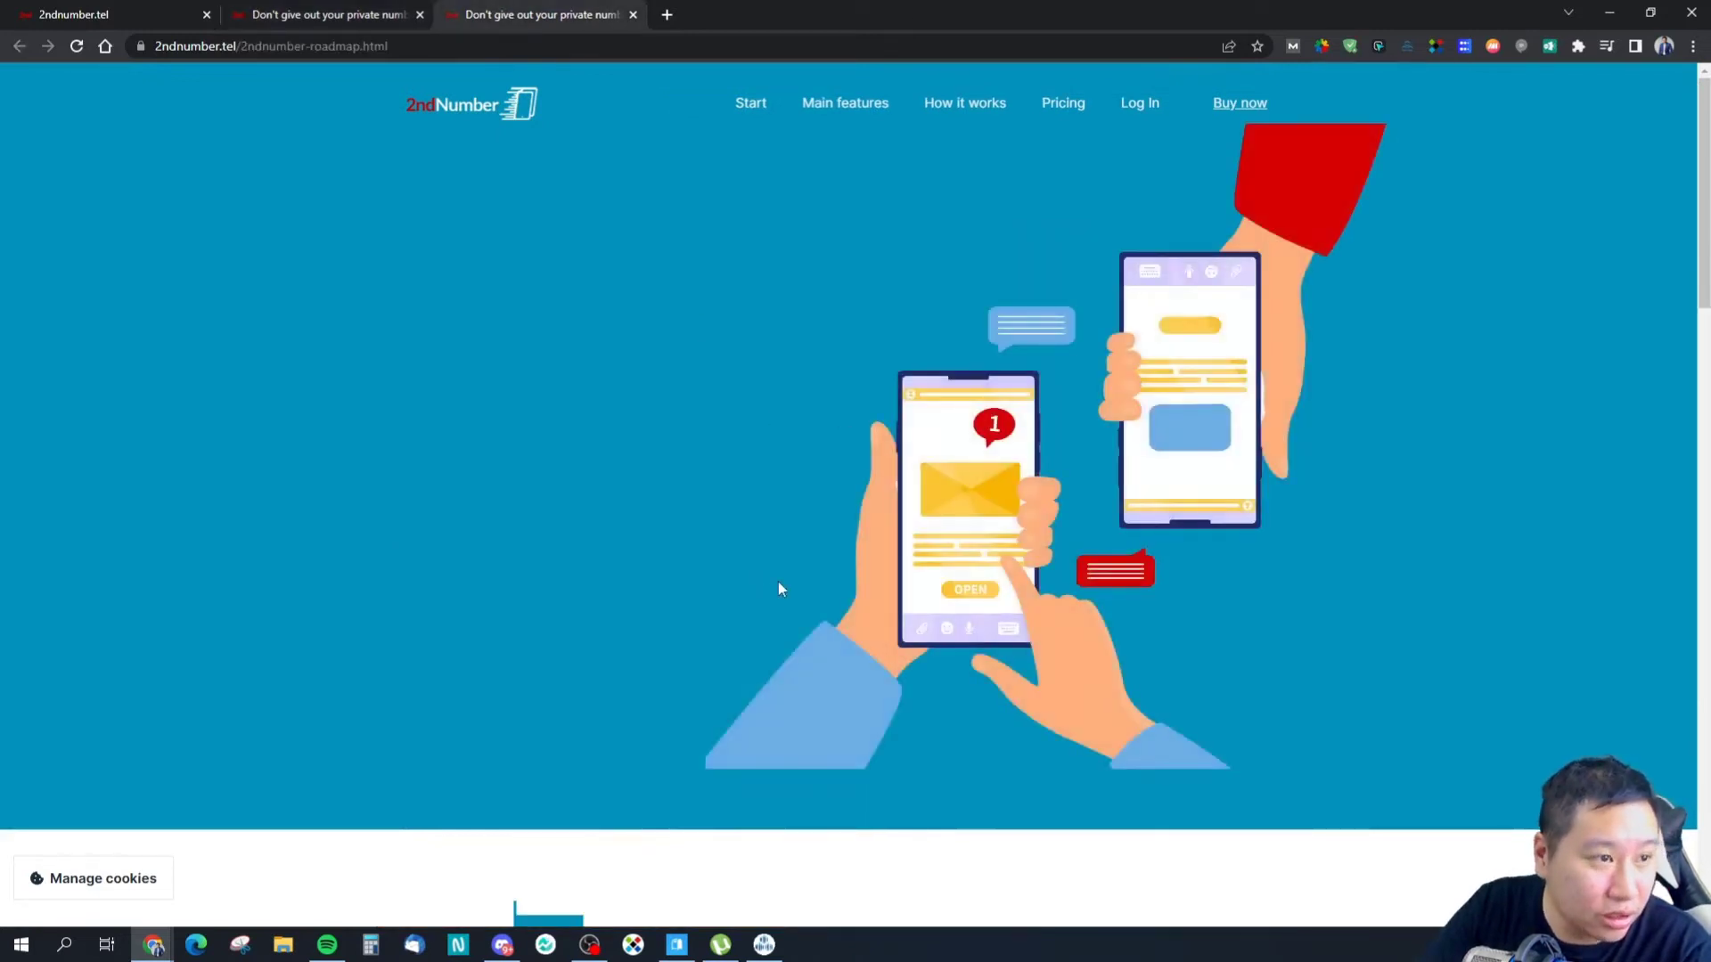
scroll(778, 581, down, 8)
scroll(717, 497, down, 12)
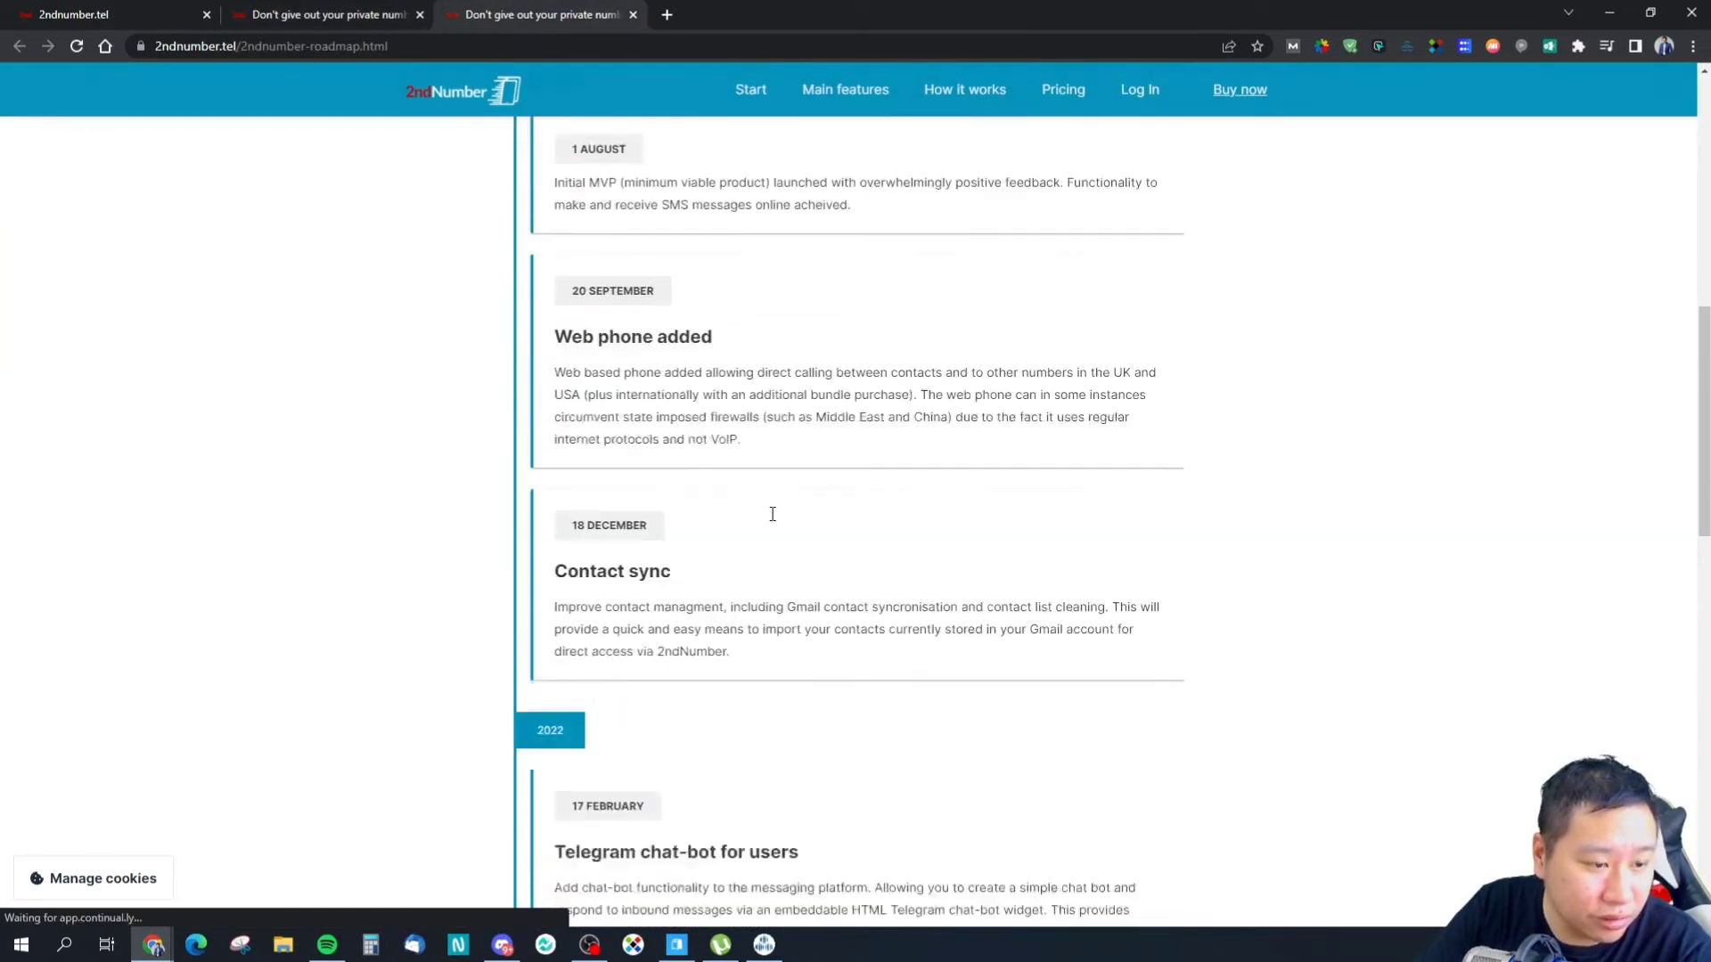
scroll(592, 418, up, 2)
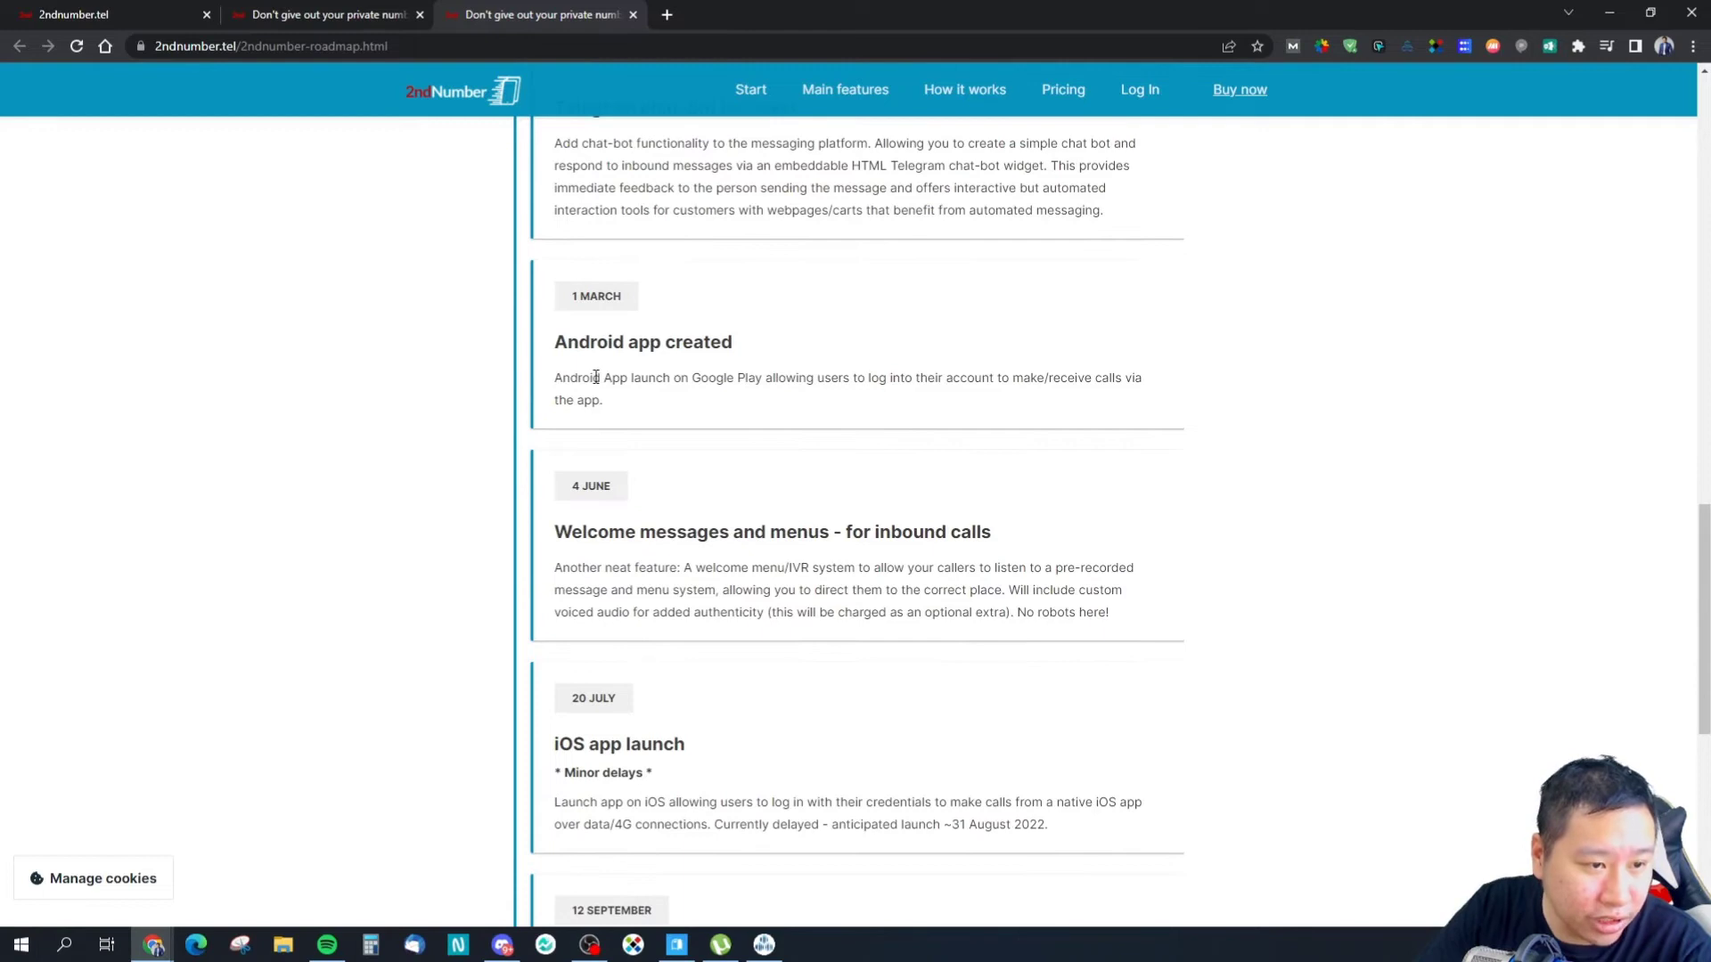
double_click(635, 334)
click(687, 279)
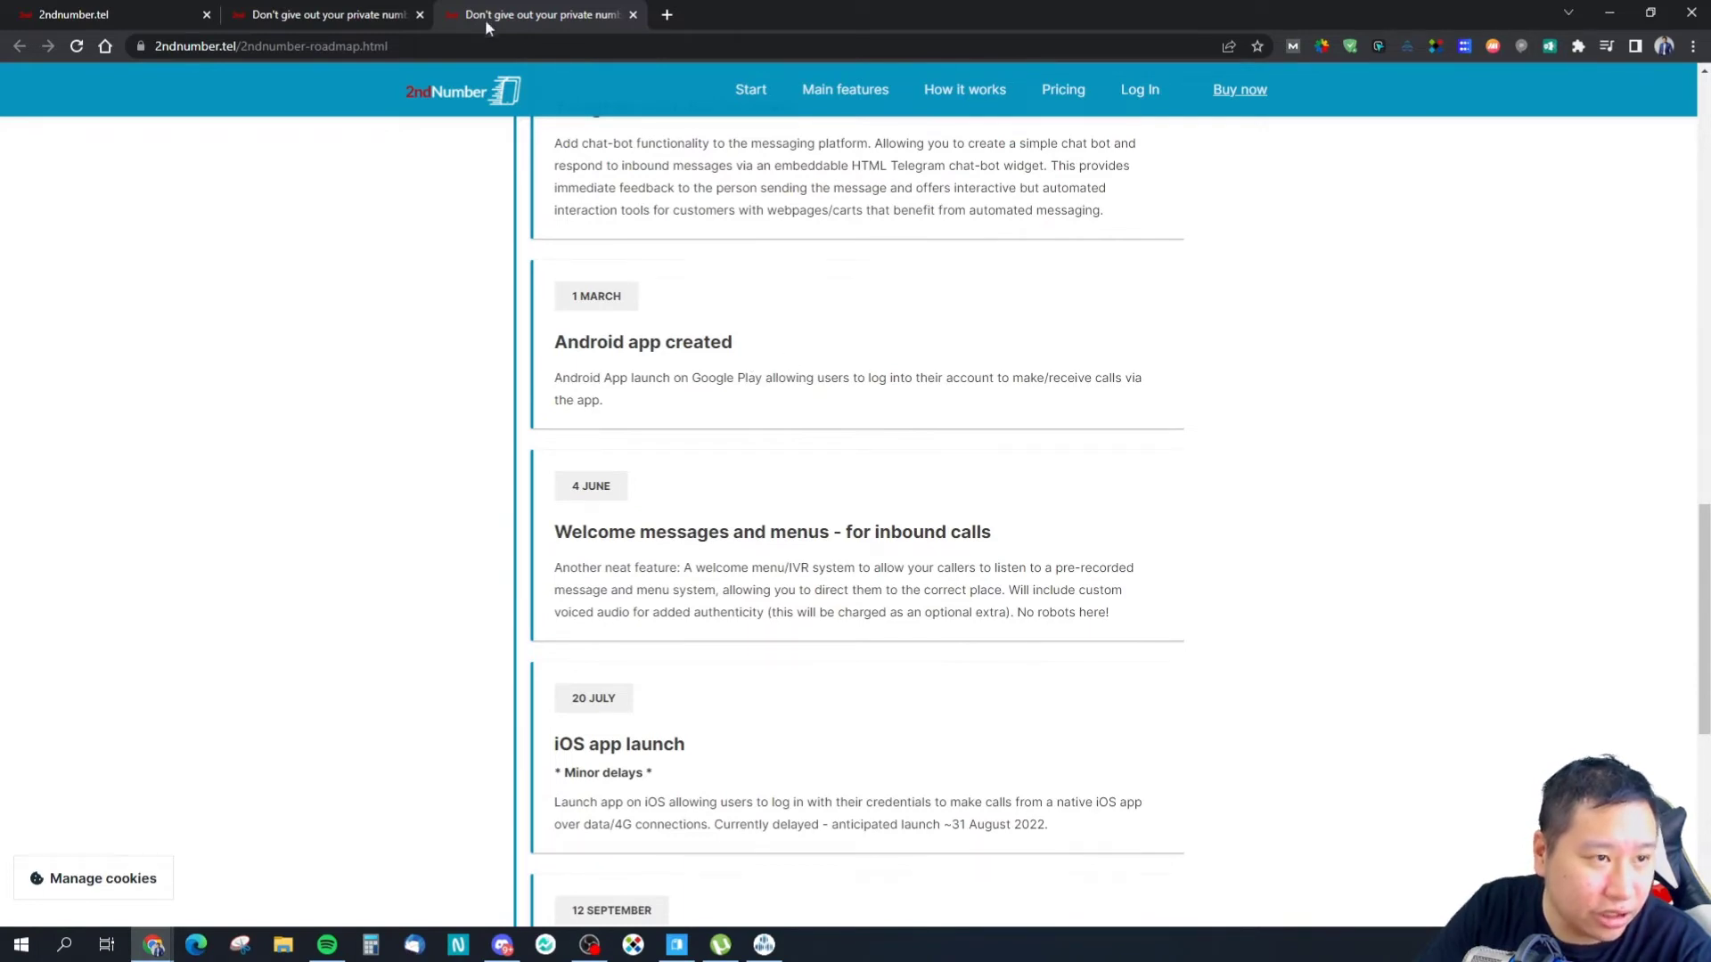
click(666, 14)
Step: Reach Google Play via Google, search the store for 2ndnumber and open the 2ndNumber.tel listing
text(googl)
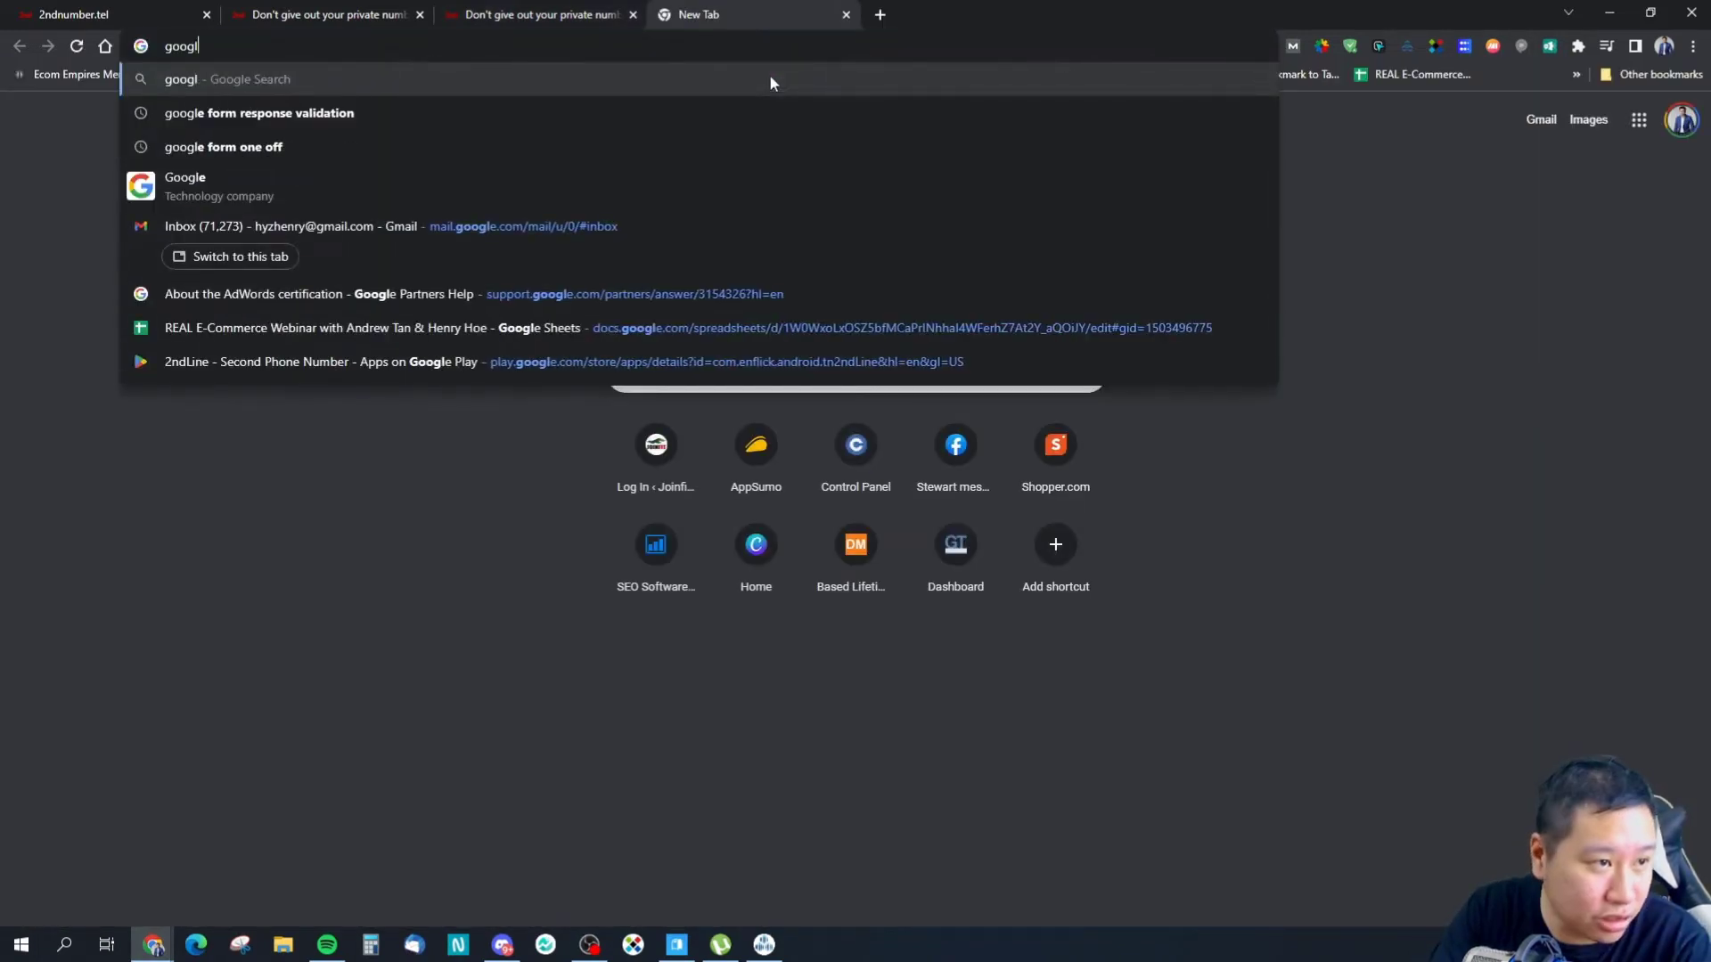
text(e play)
key(Return)
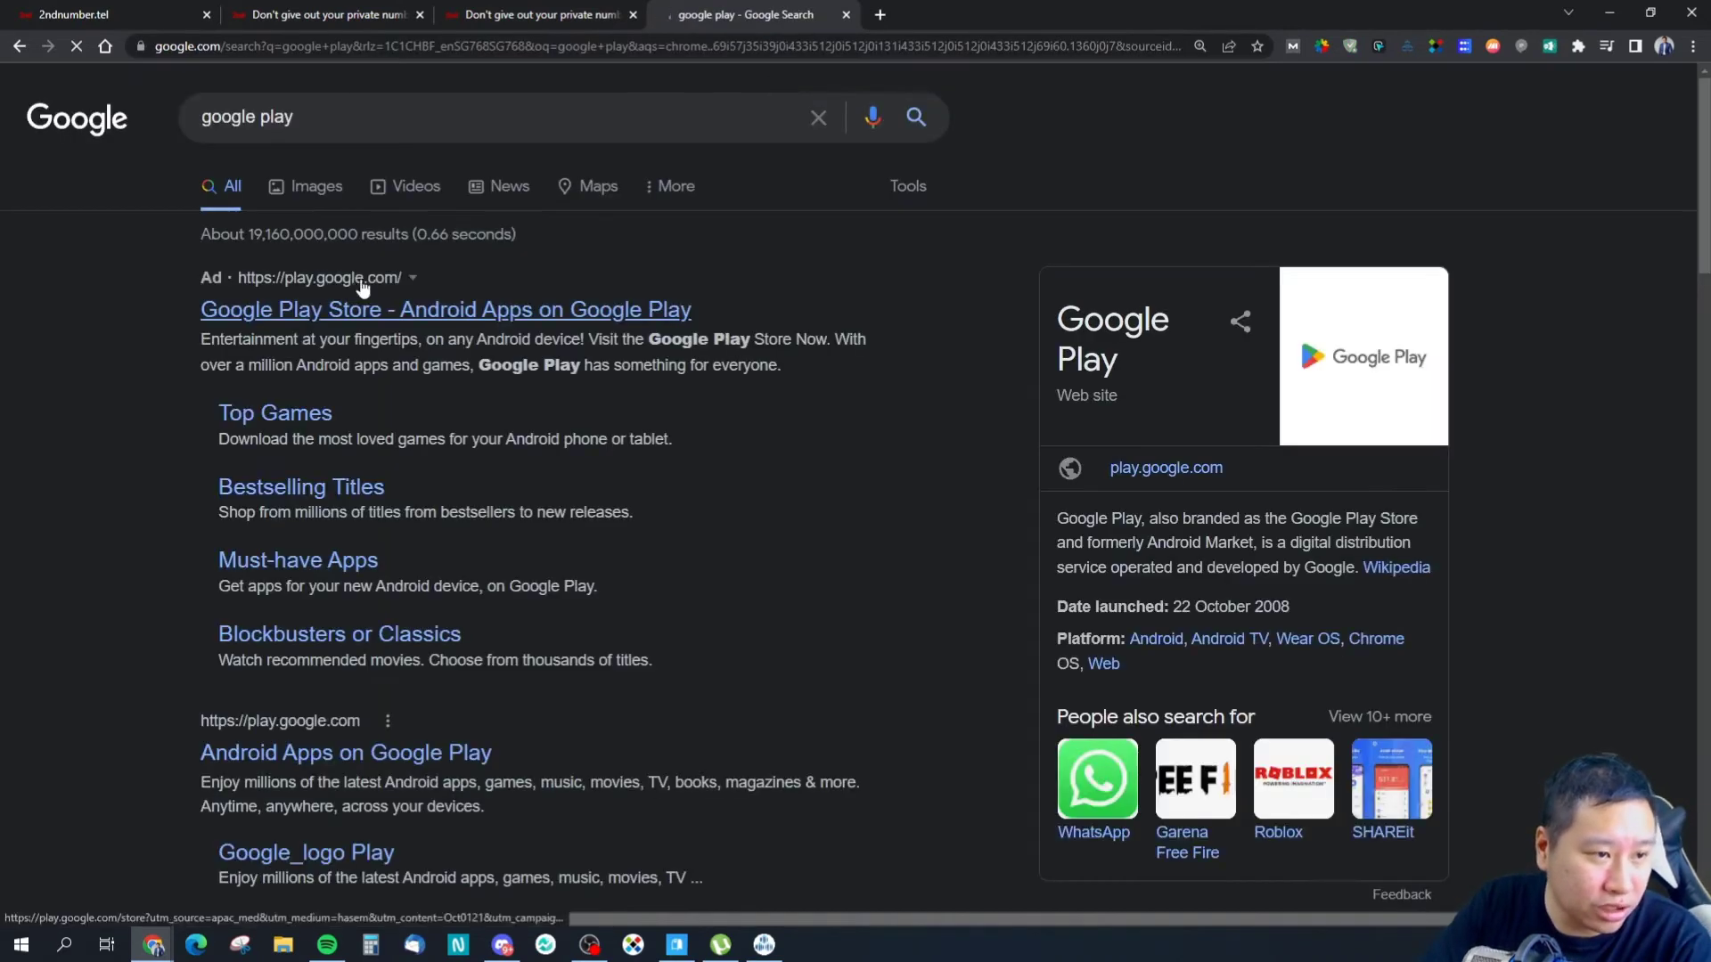
click(376, 318)
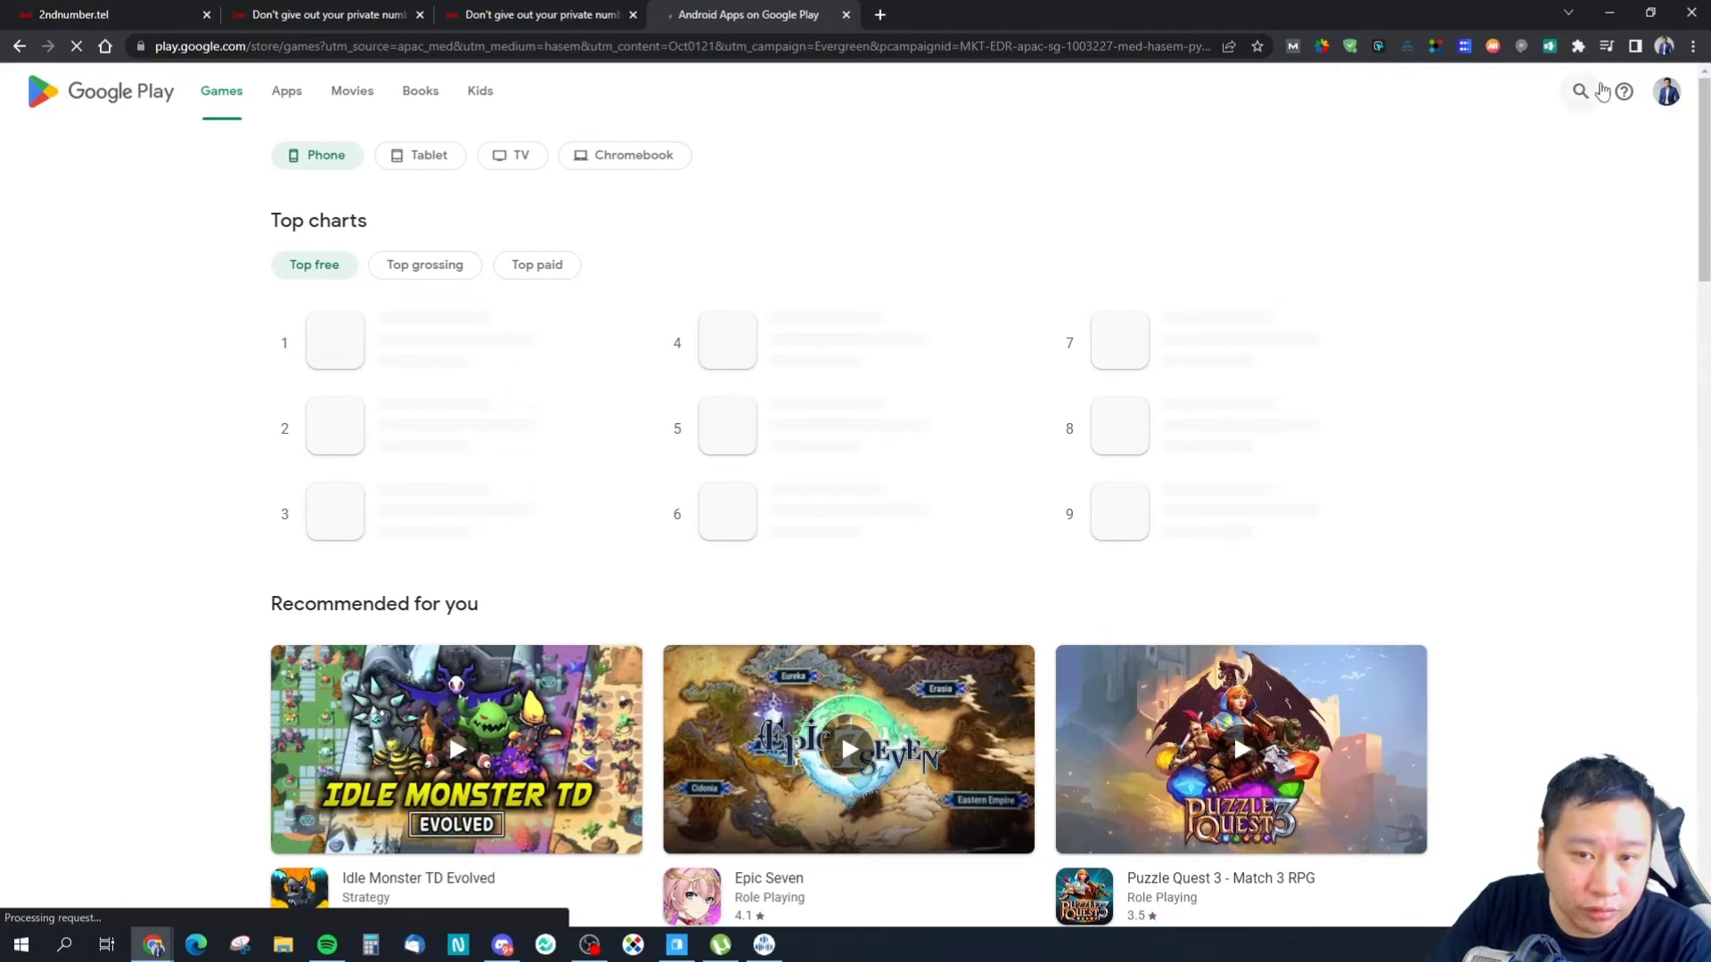
click(1580, 91)
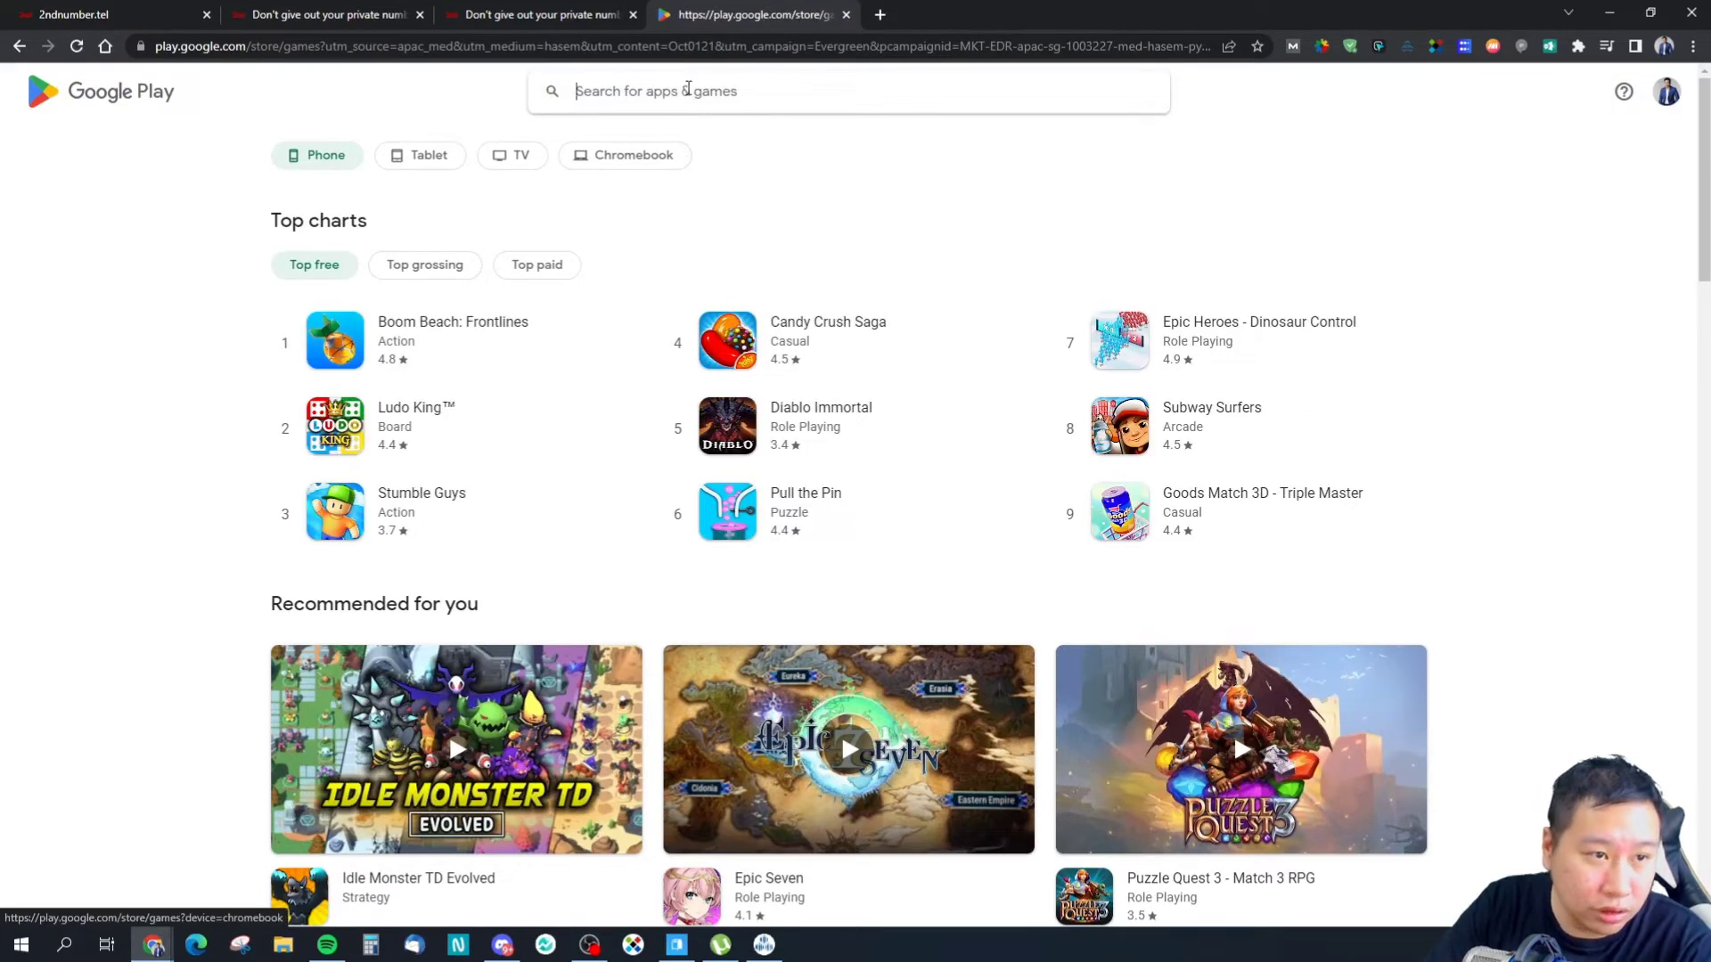
text(2ndnumber)
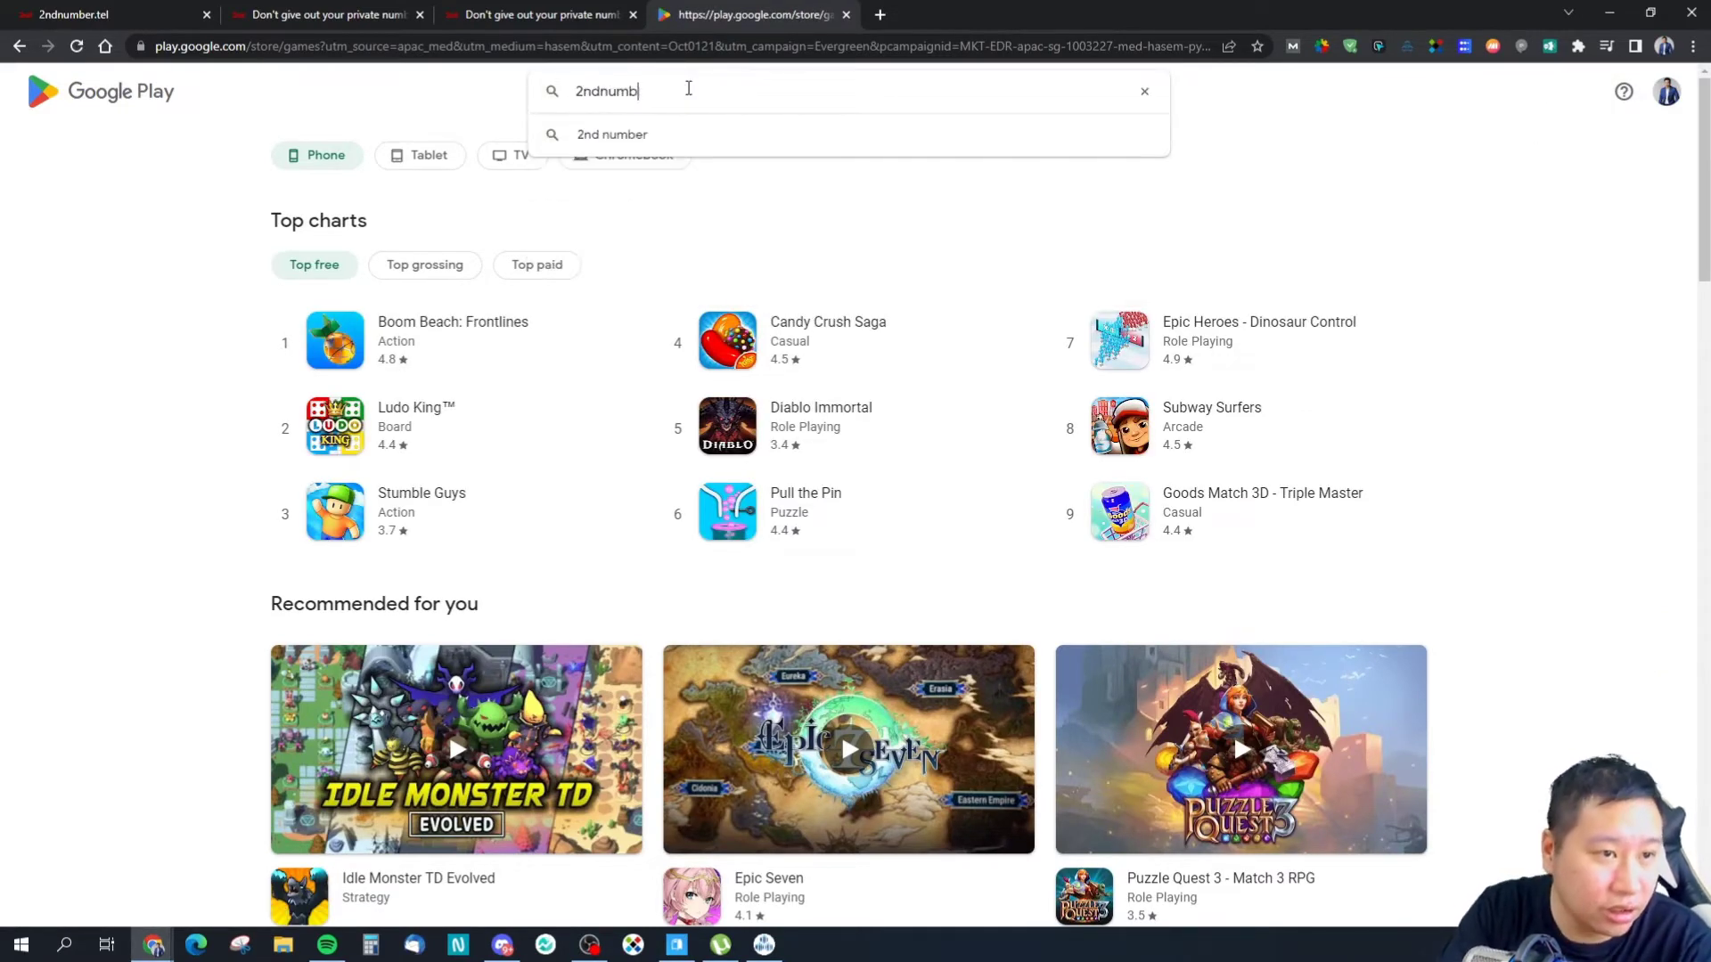
key(Return)
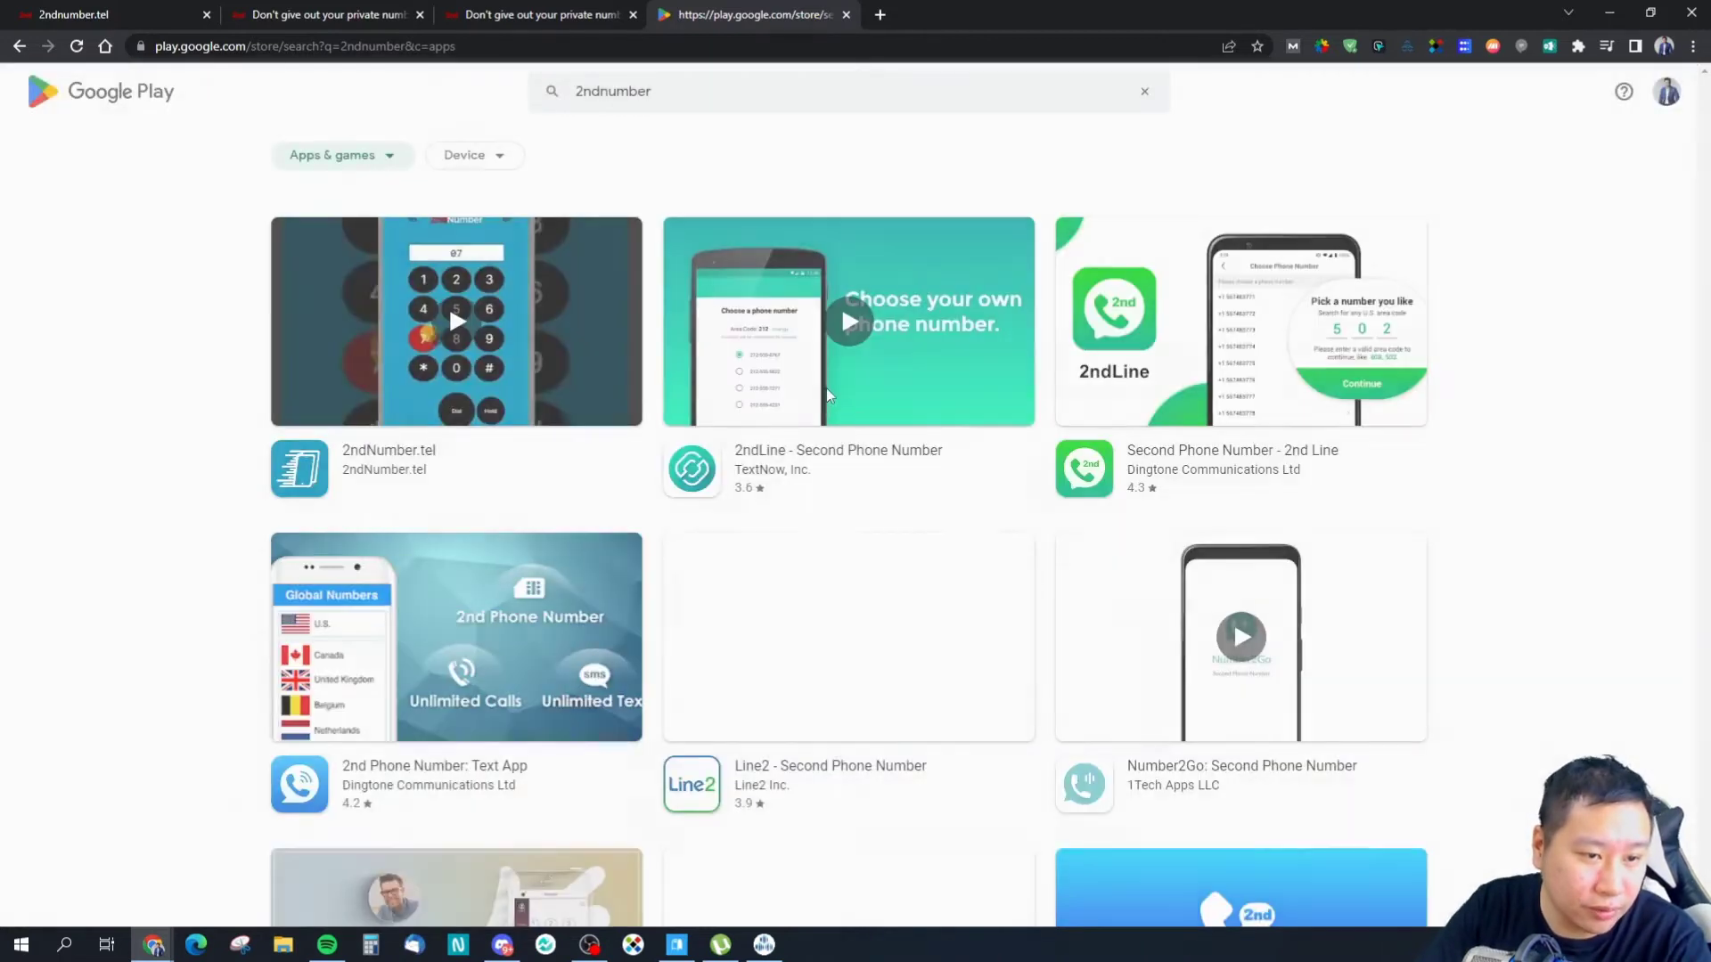
click(628, 428)
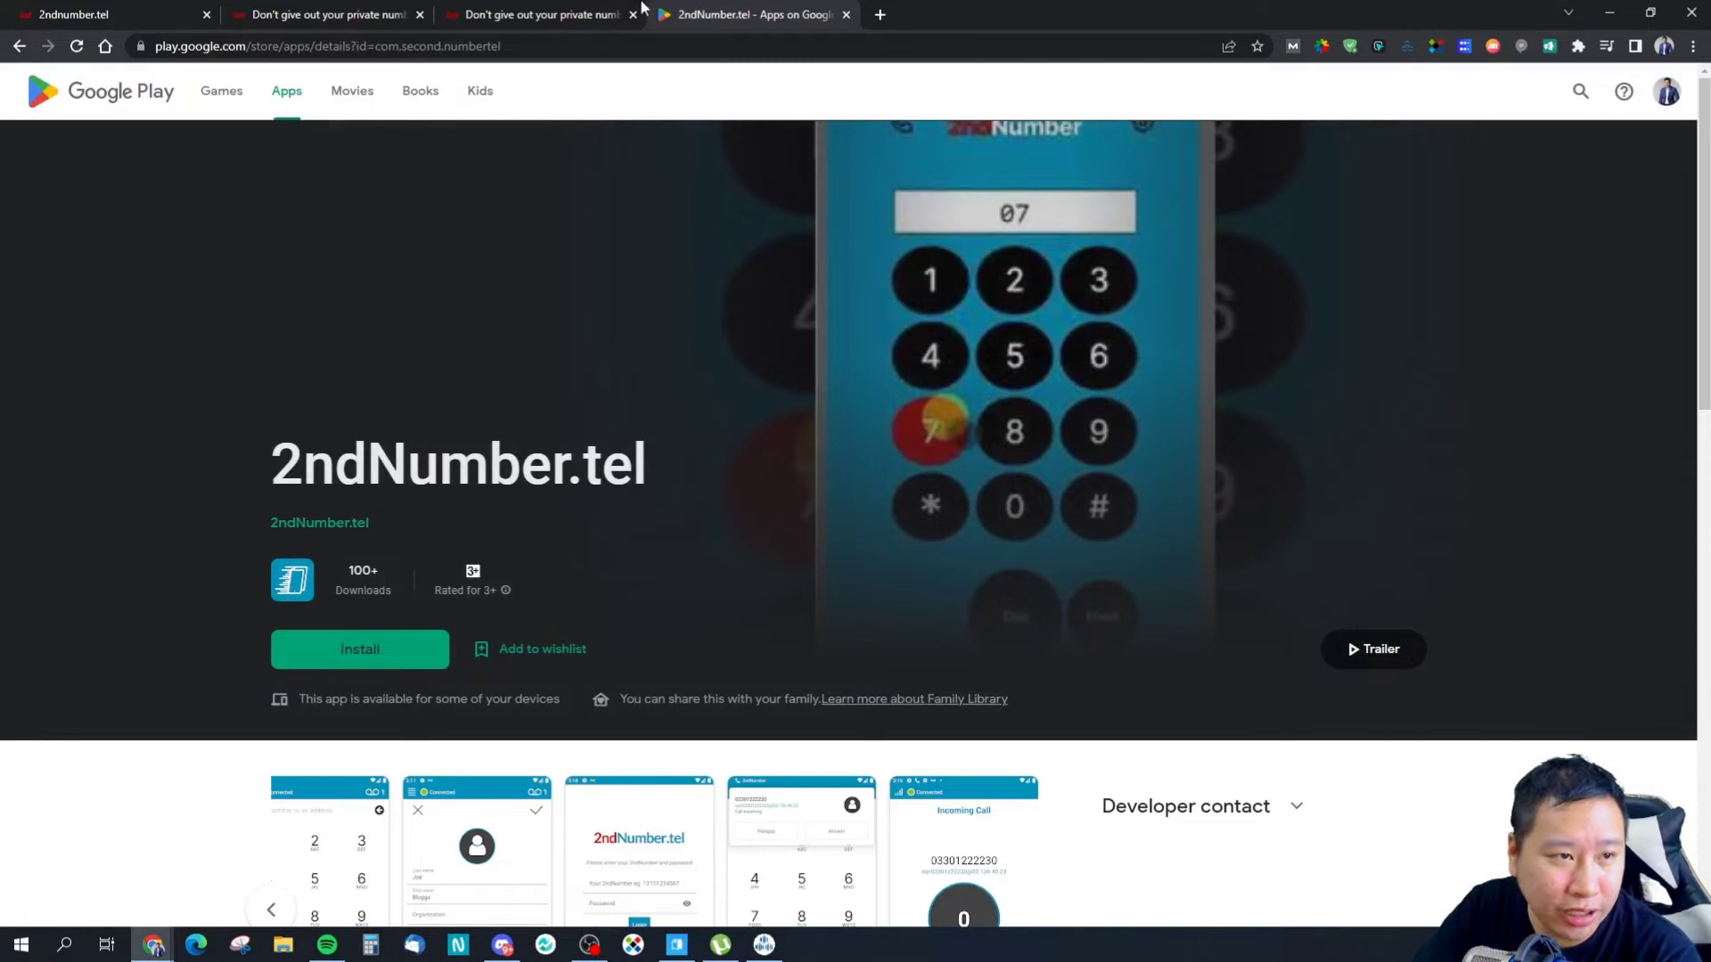
Step: Scroll through the roadmap again, then go to the homepage and enter the logged-in web app
click(545, 16)
scroll(670, 511, down, 3)
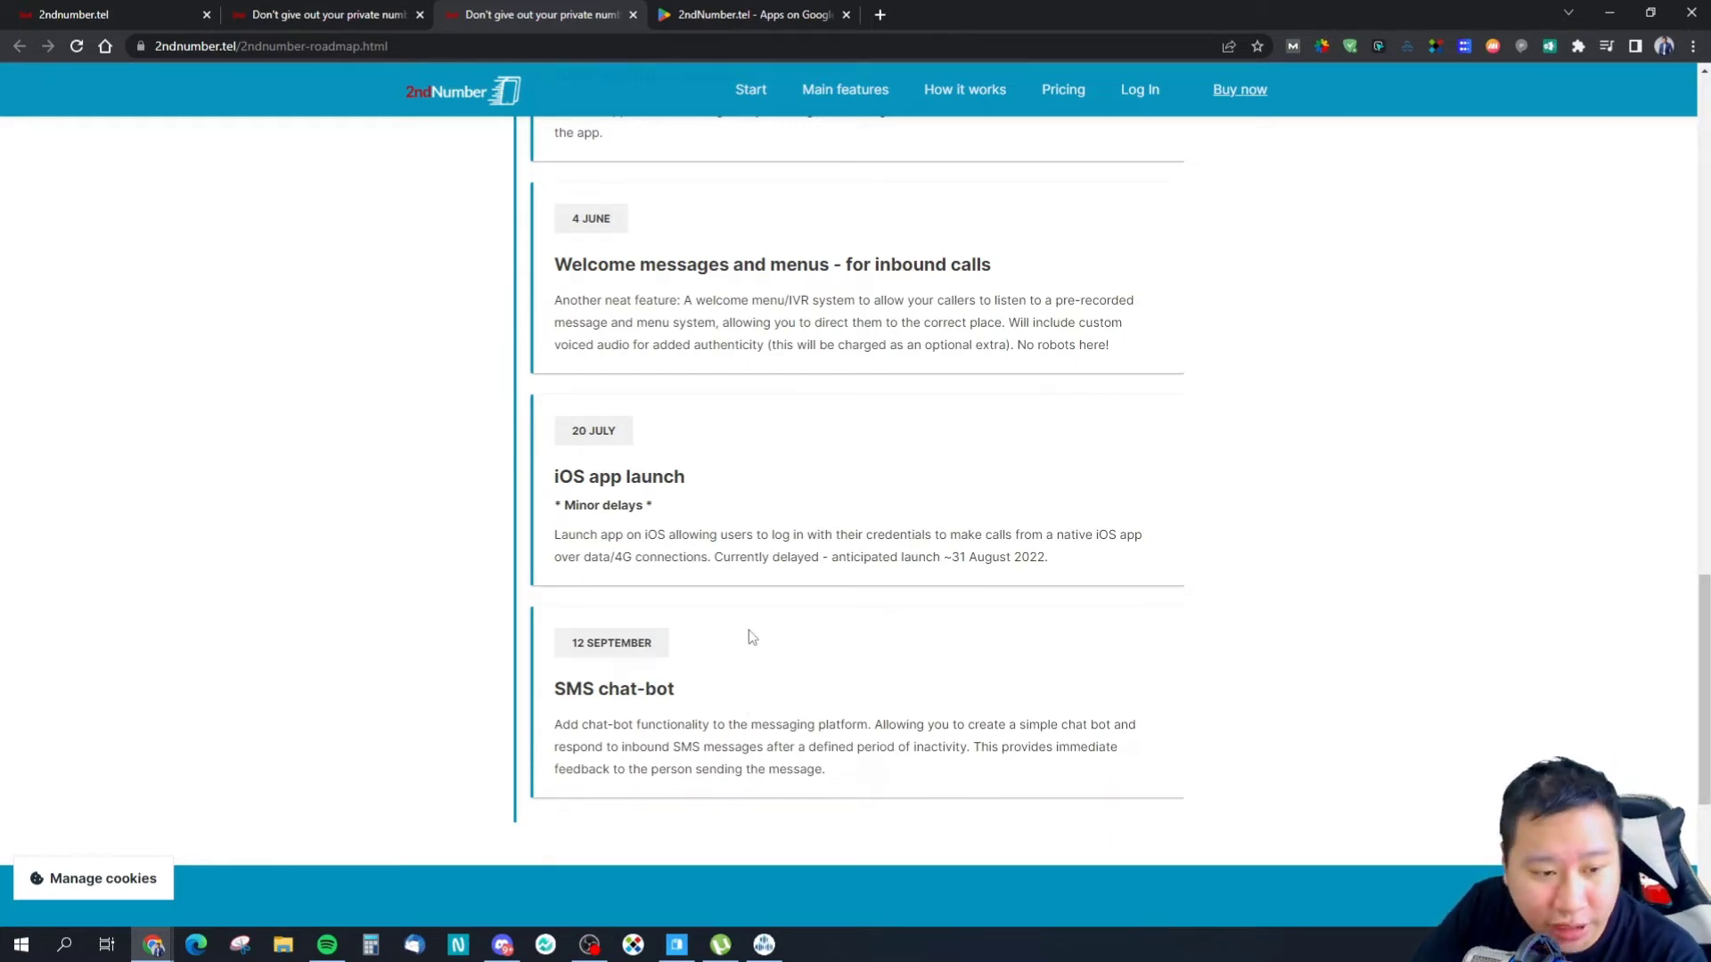
scroll(752, 636, down, 2)
scroll(699, 677, up, 8)
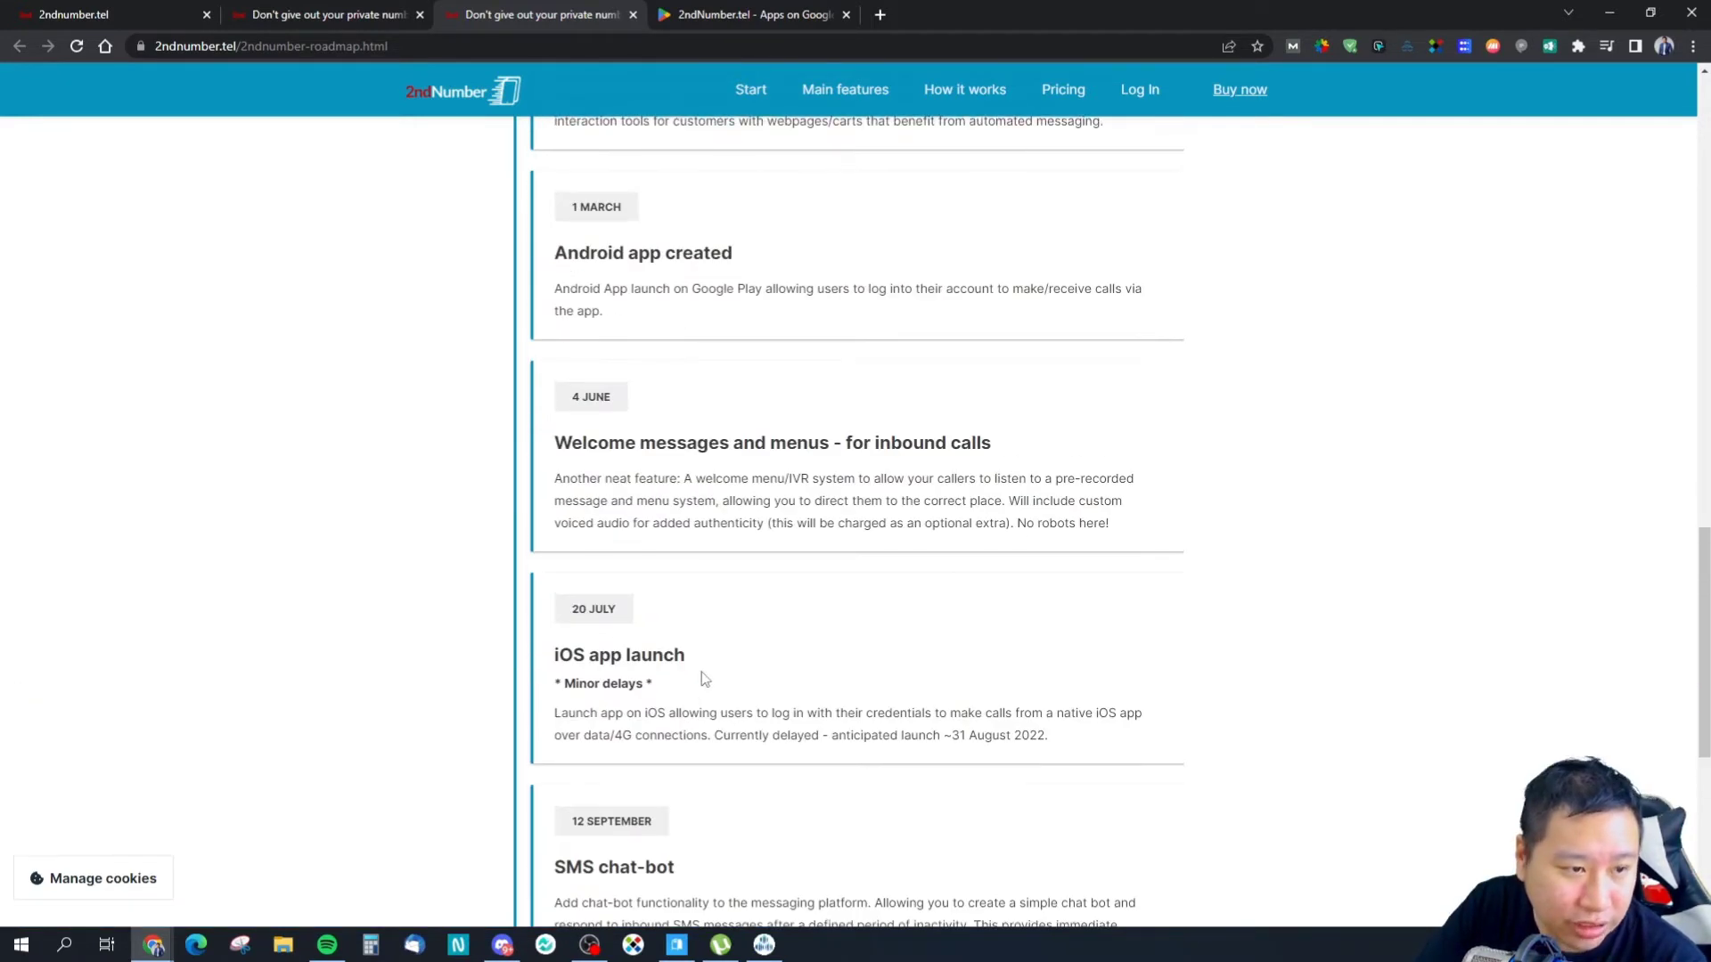
scroll(705, 675, up, 6)
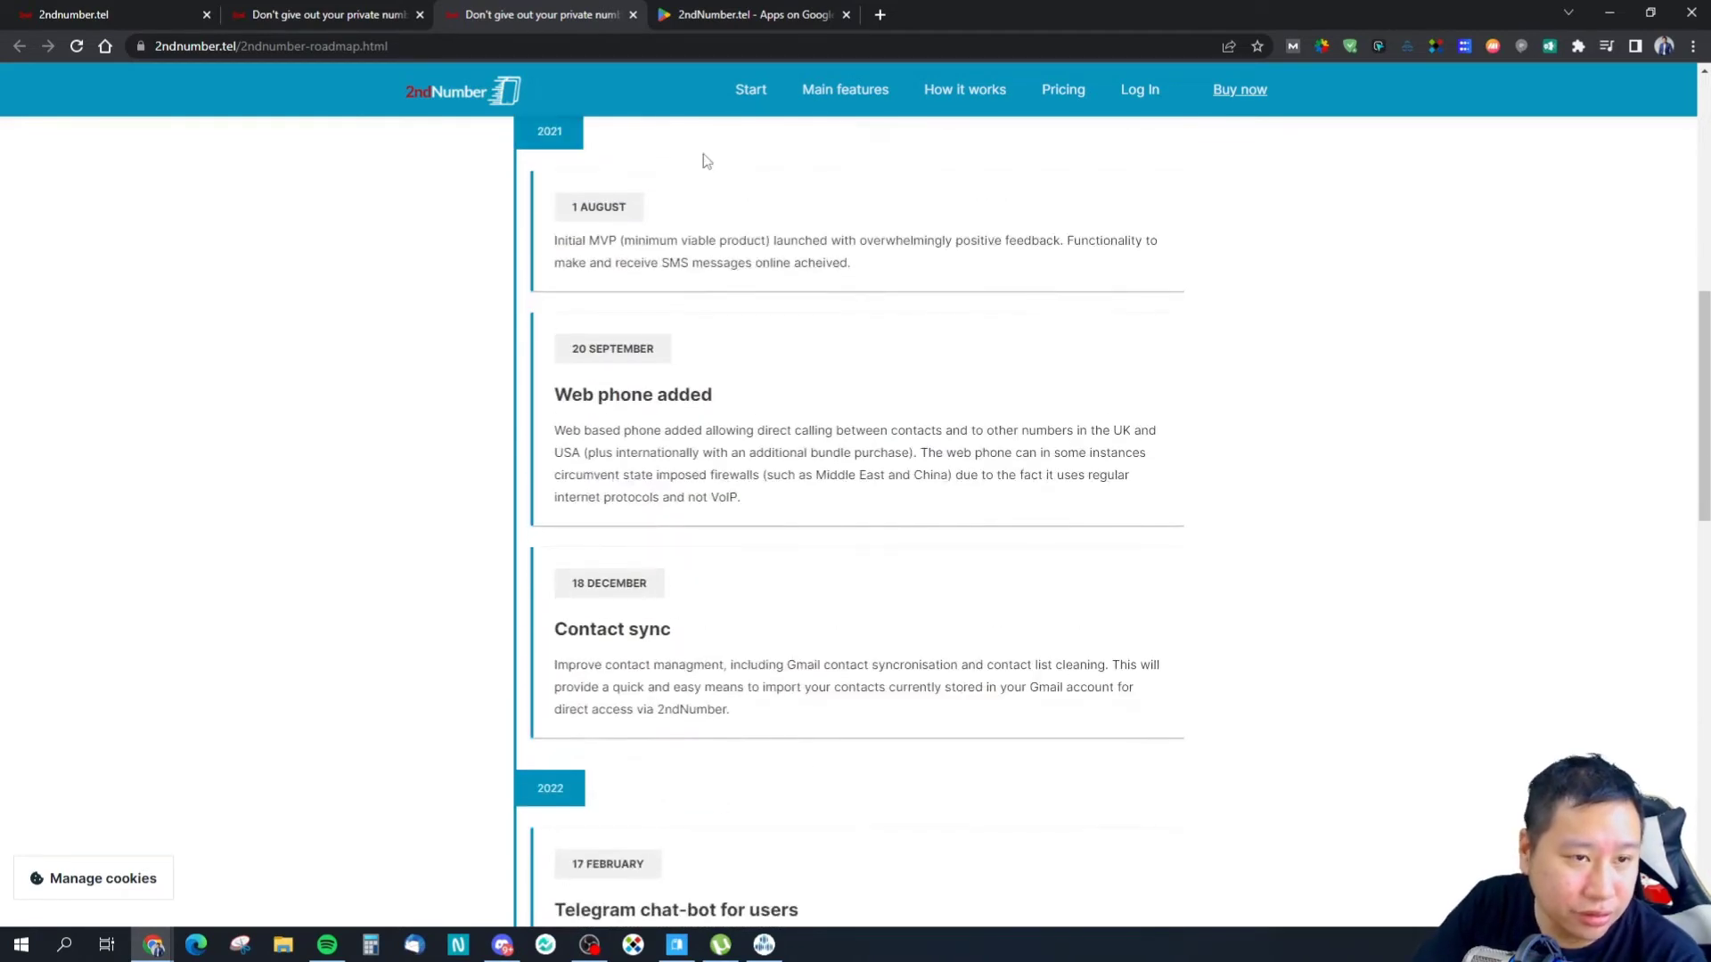
click(461, 90)
click(1078, 103)
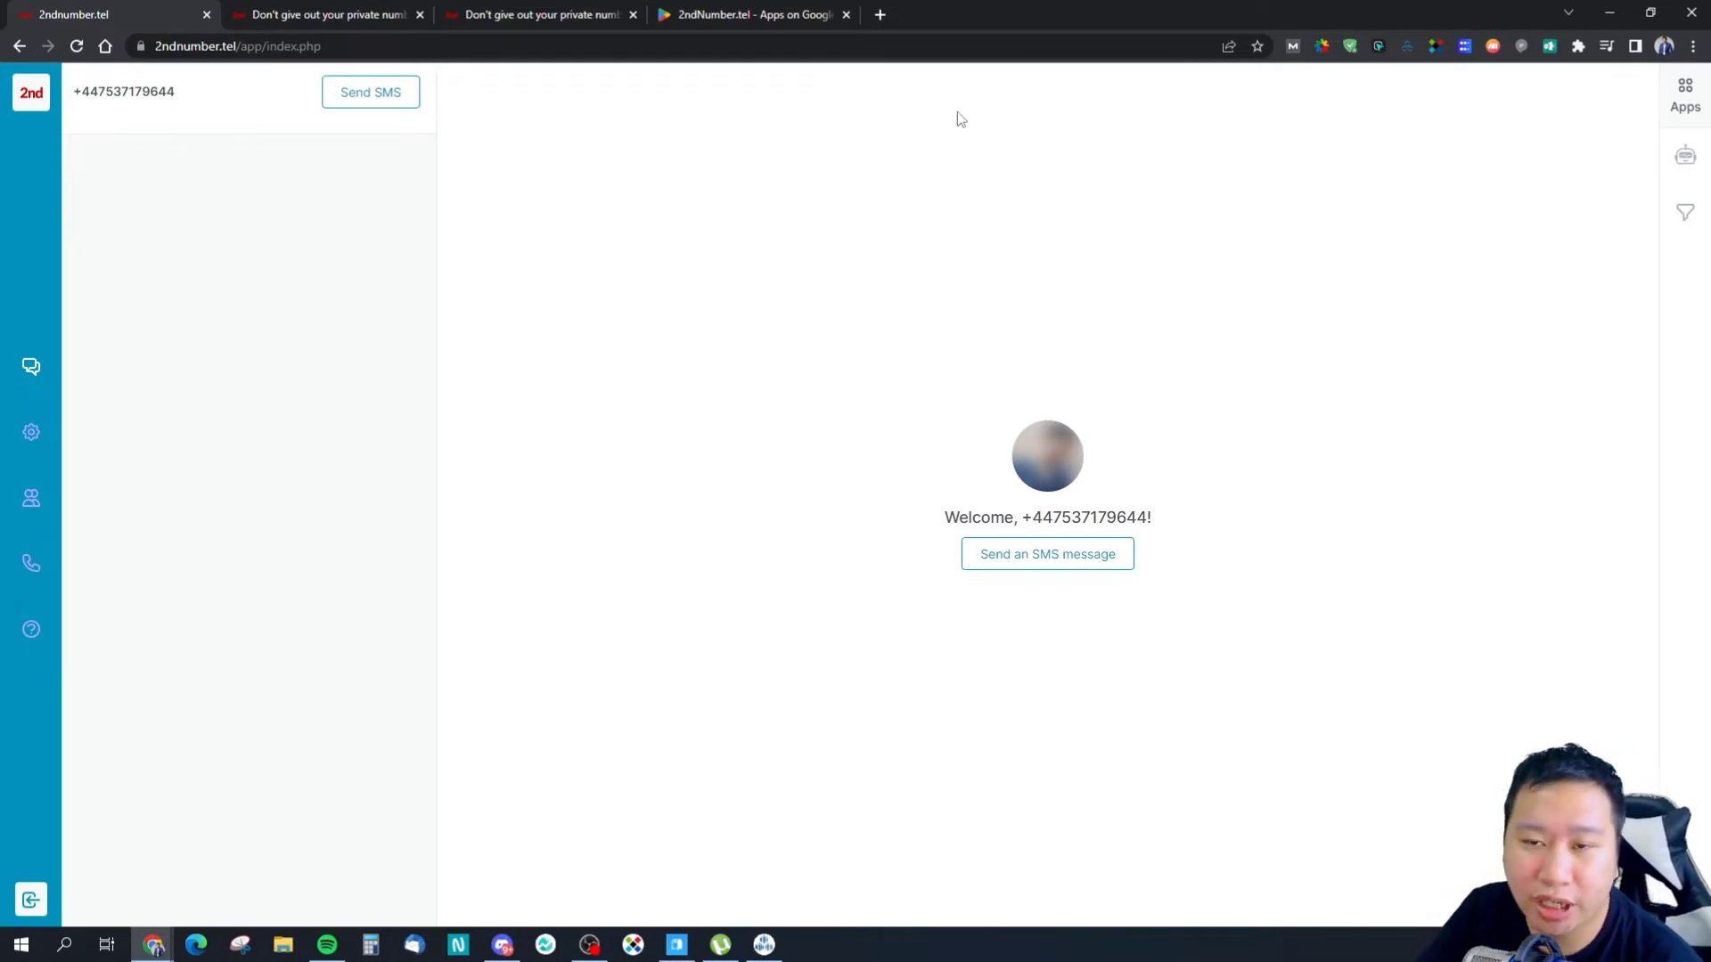
Step: Open the Telegram Chatbot builder and view its example layout image in a separate tab
click(1685, 155)
click(1451, 203)
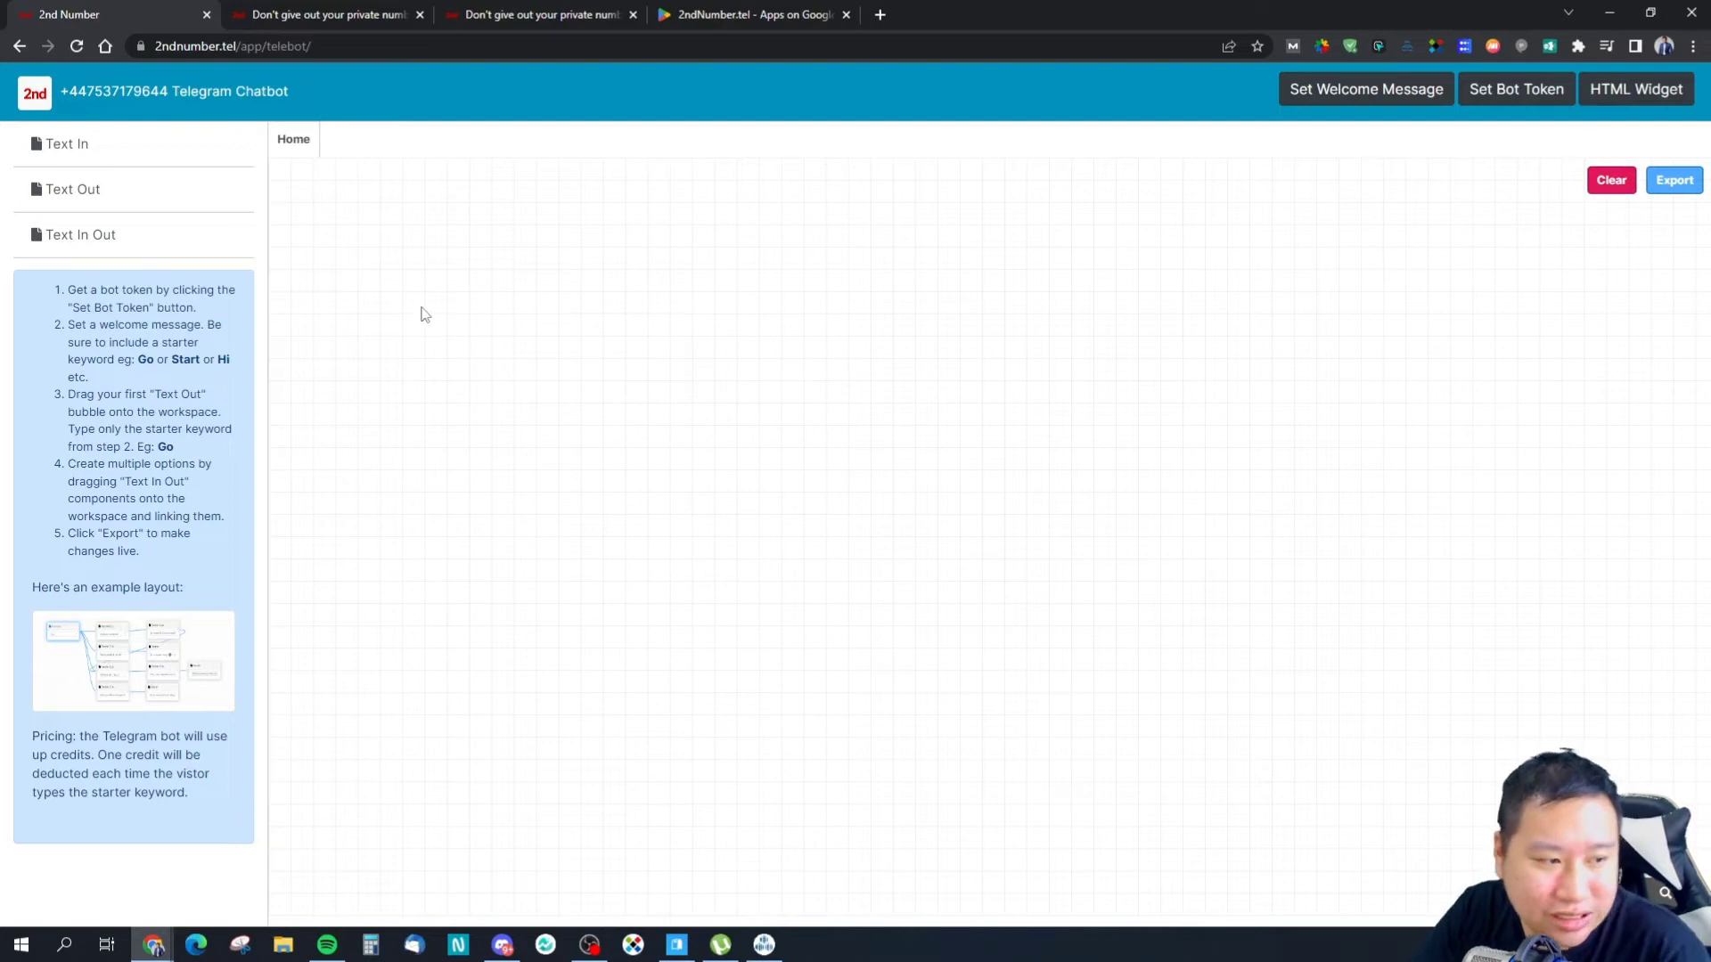
right_click(164, 625)
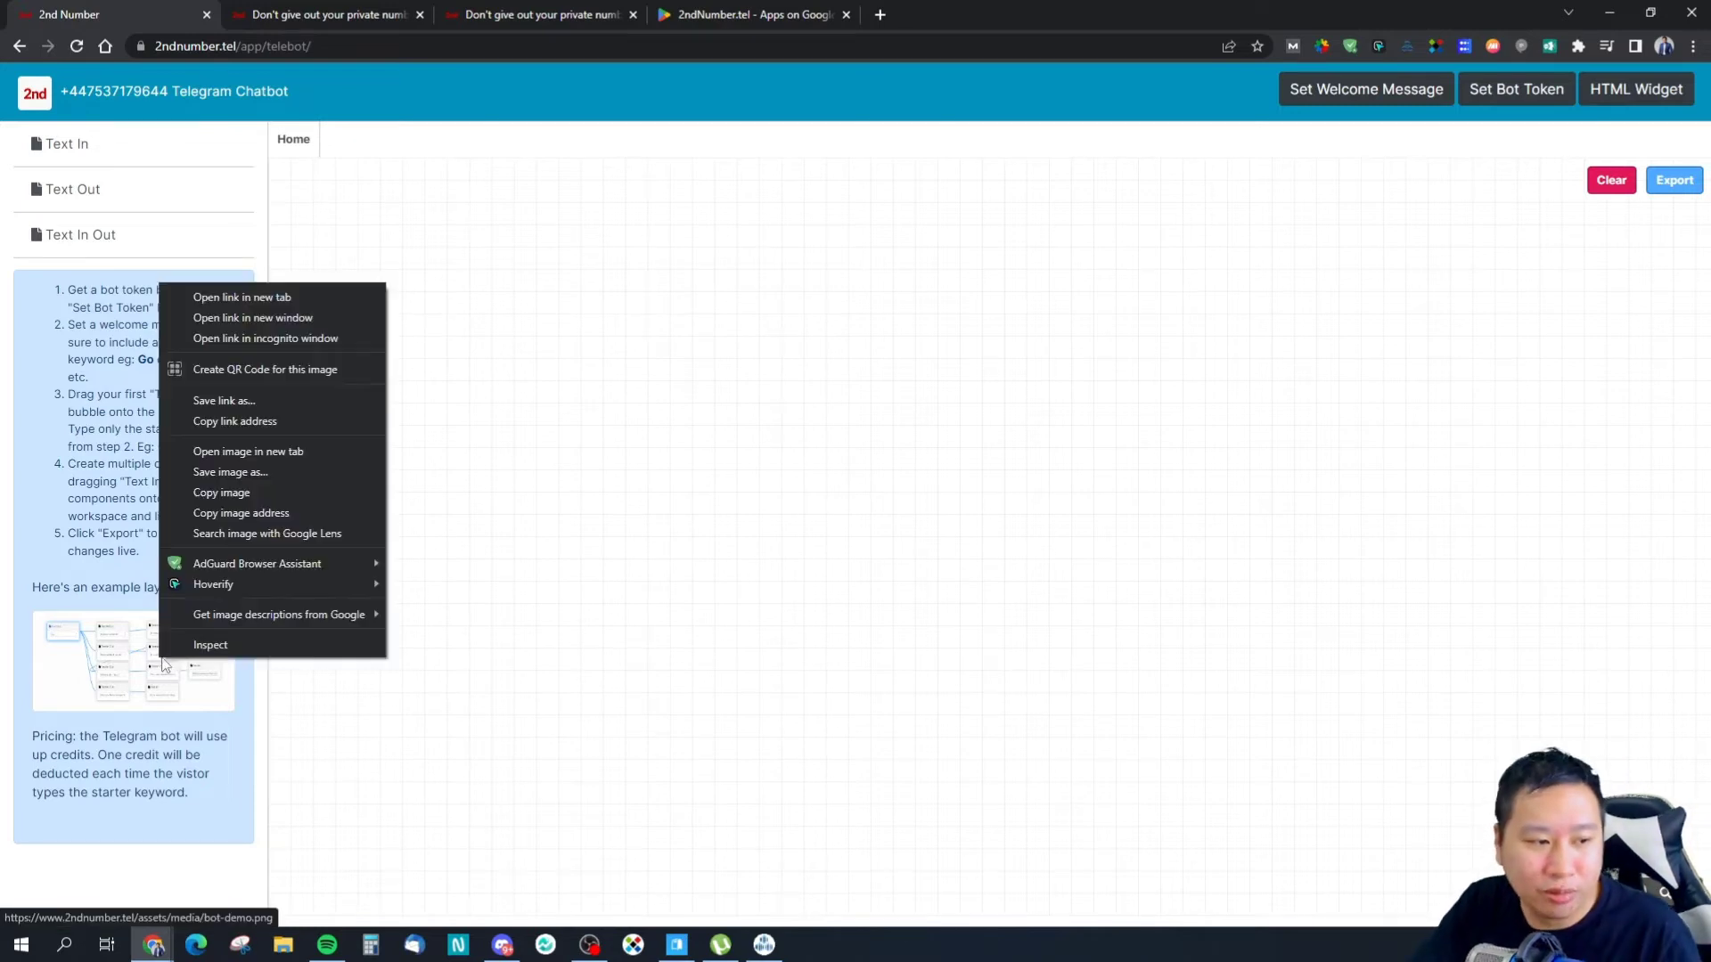
click(229, 294)
key(ctrl+Tab)
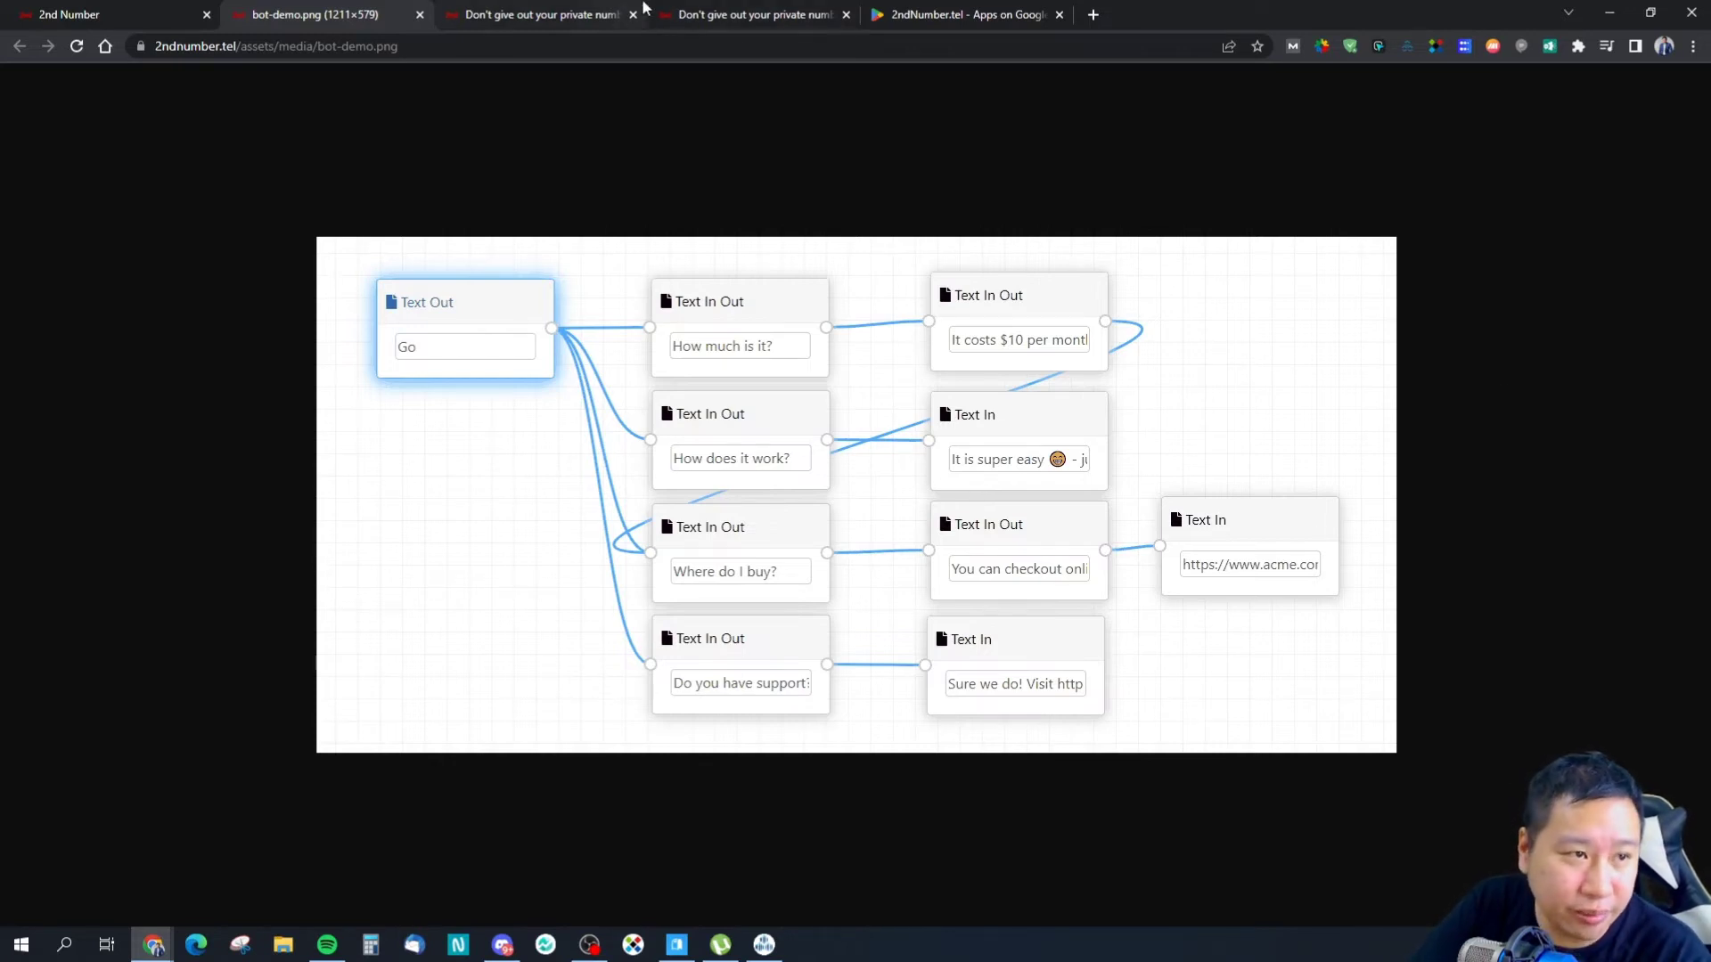
click(142, 10)
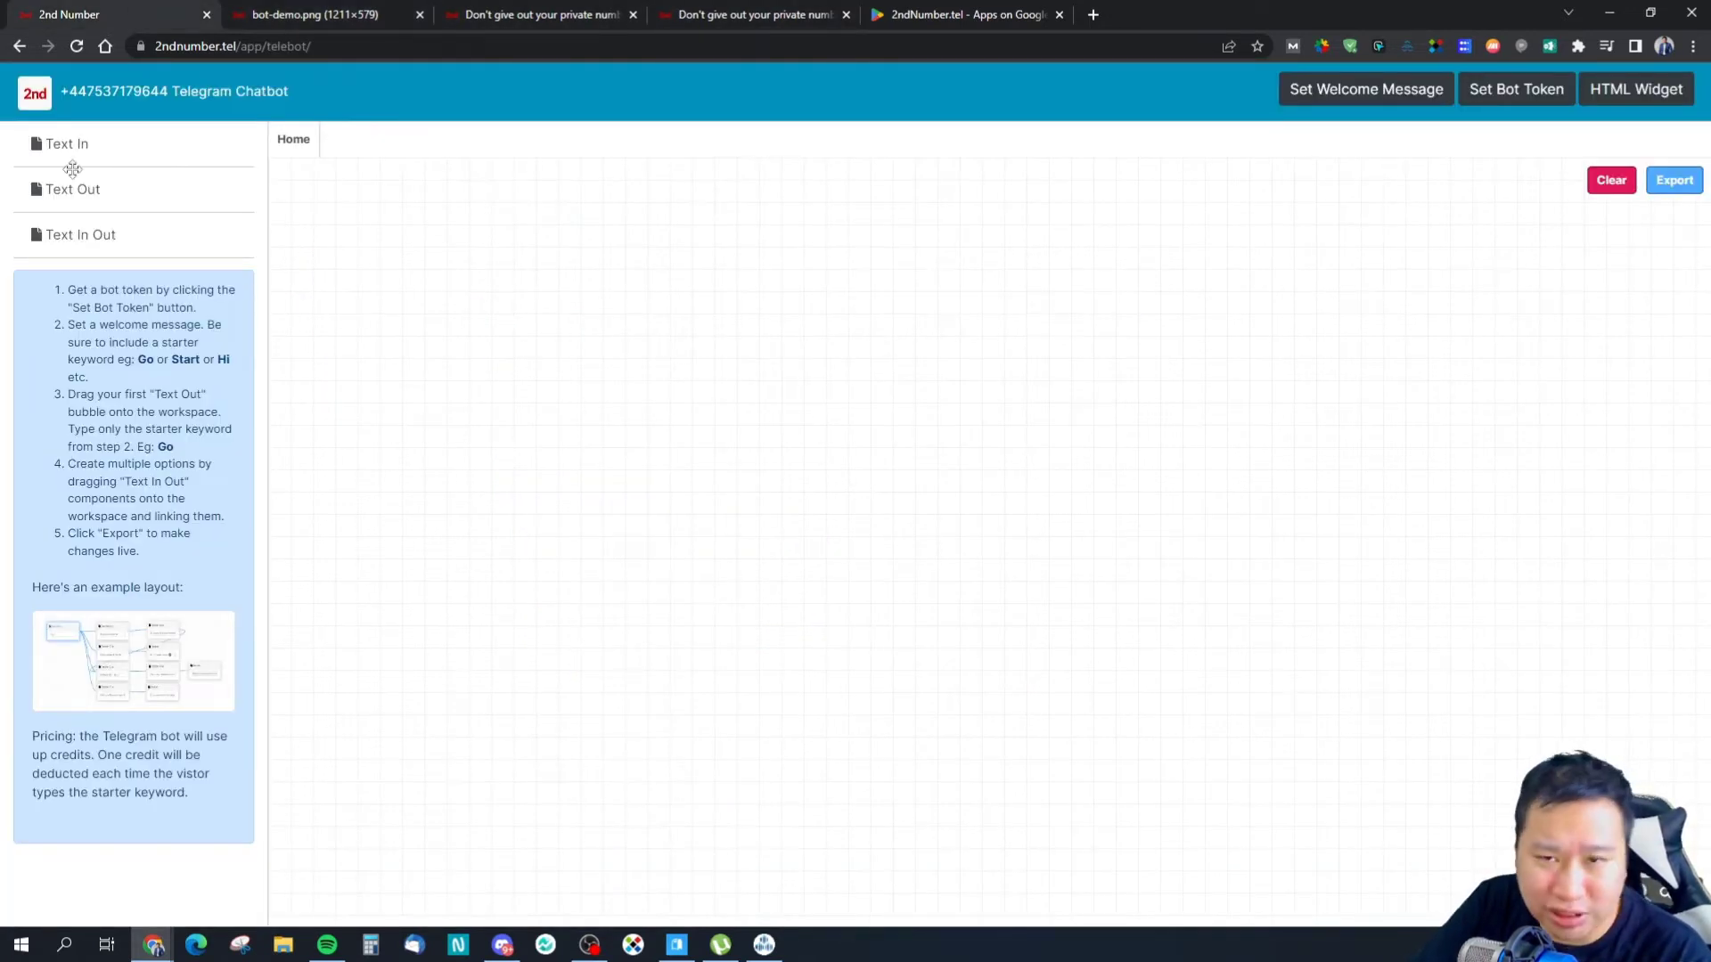
Step: Place Text Out, Text In Out and Text In nodes and chain them in that order
drag(59, 150, 419, 371)
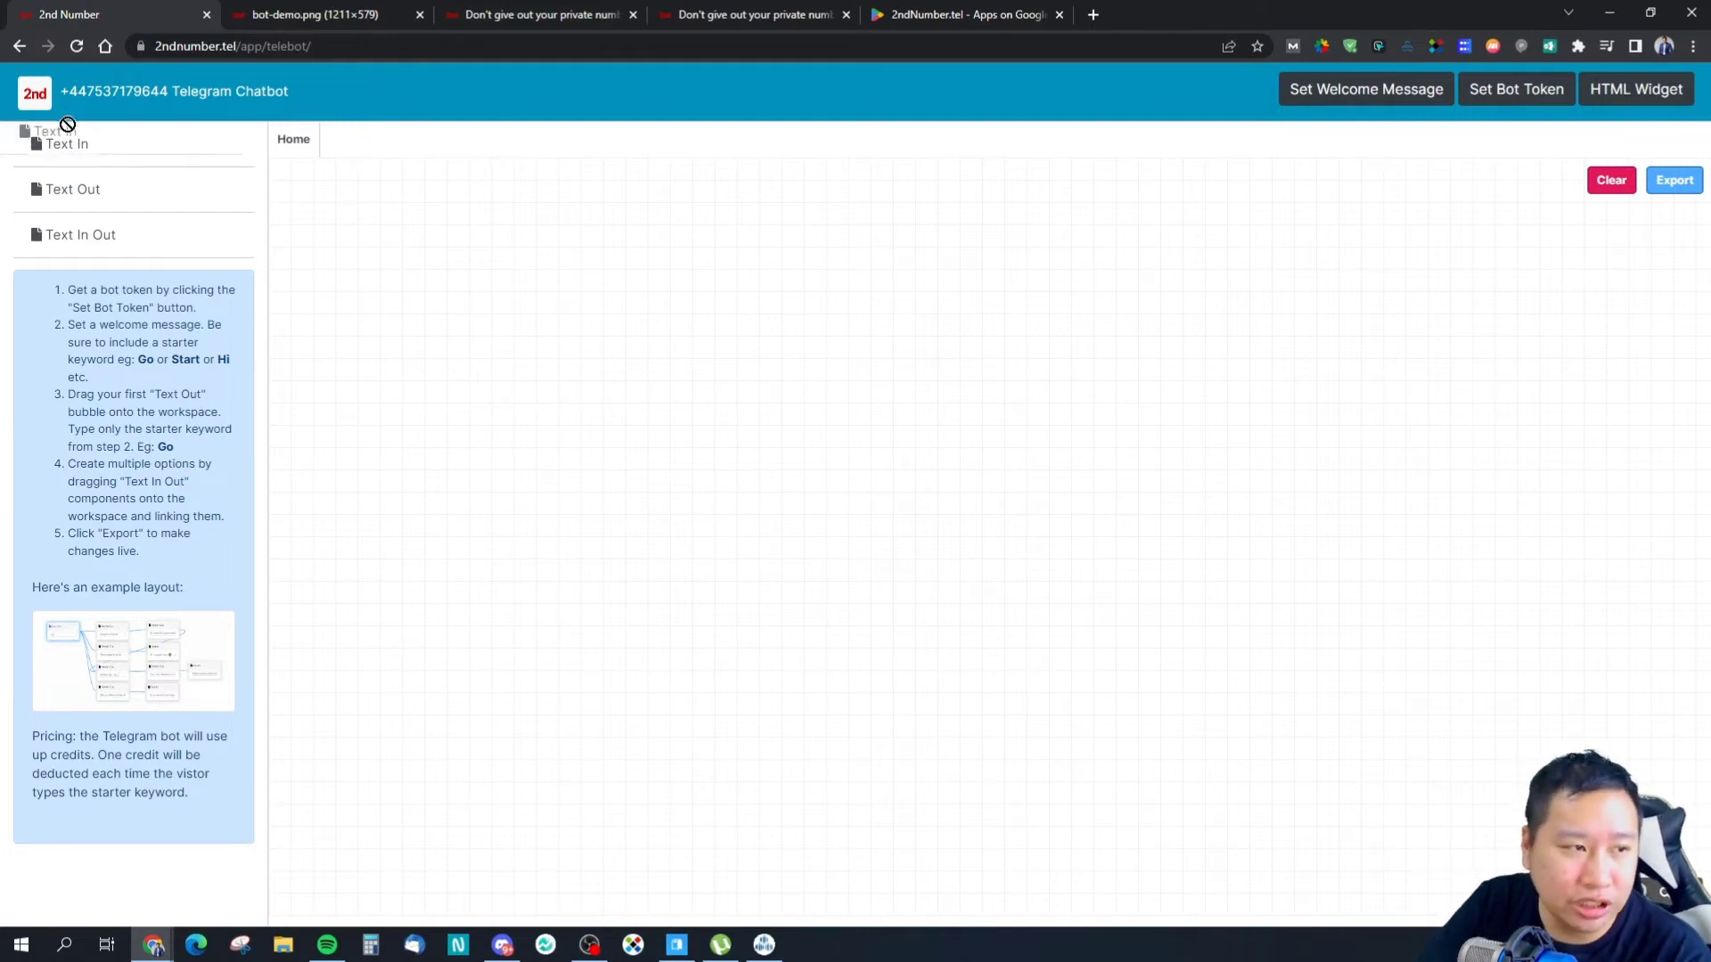
mouse_move(73, 195)
mouse_down()
mouse_move(199, 214)
mouse_move(484, 386)
mouse_move(426, 277)
mouse_up()
mouse_move(88, 145)
mouse_down()
mouse_move(756, 336)
mouse_move(664, 442)
mouse_move(1332, 343)
mouse_up()
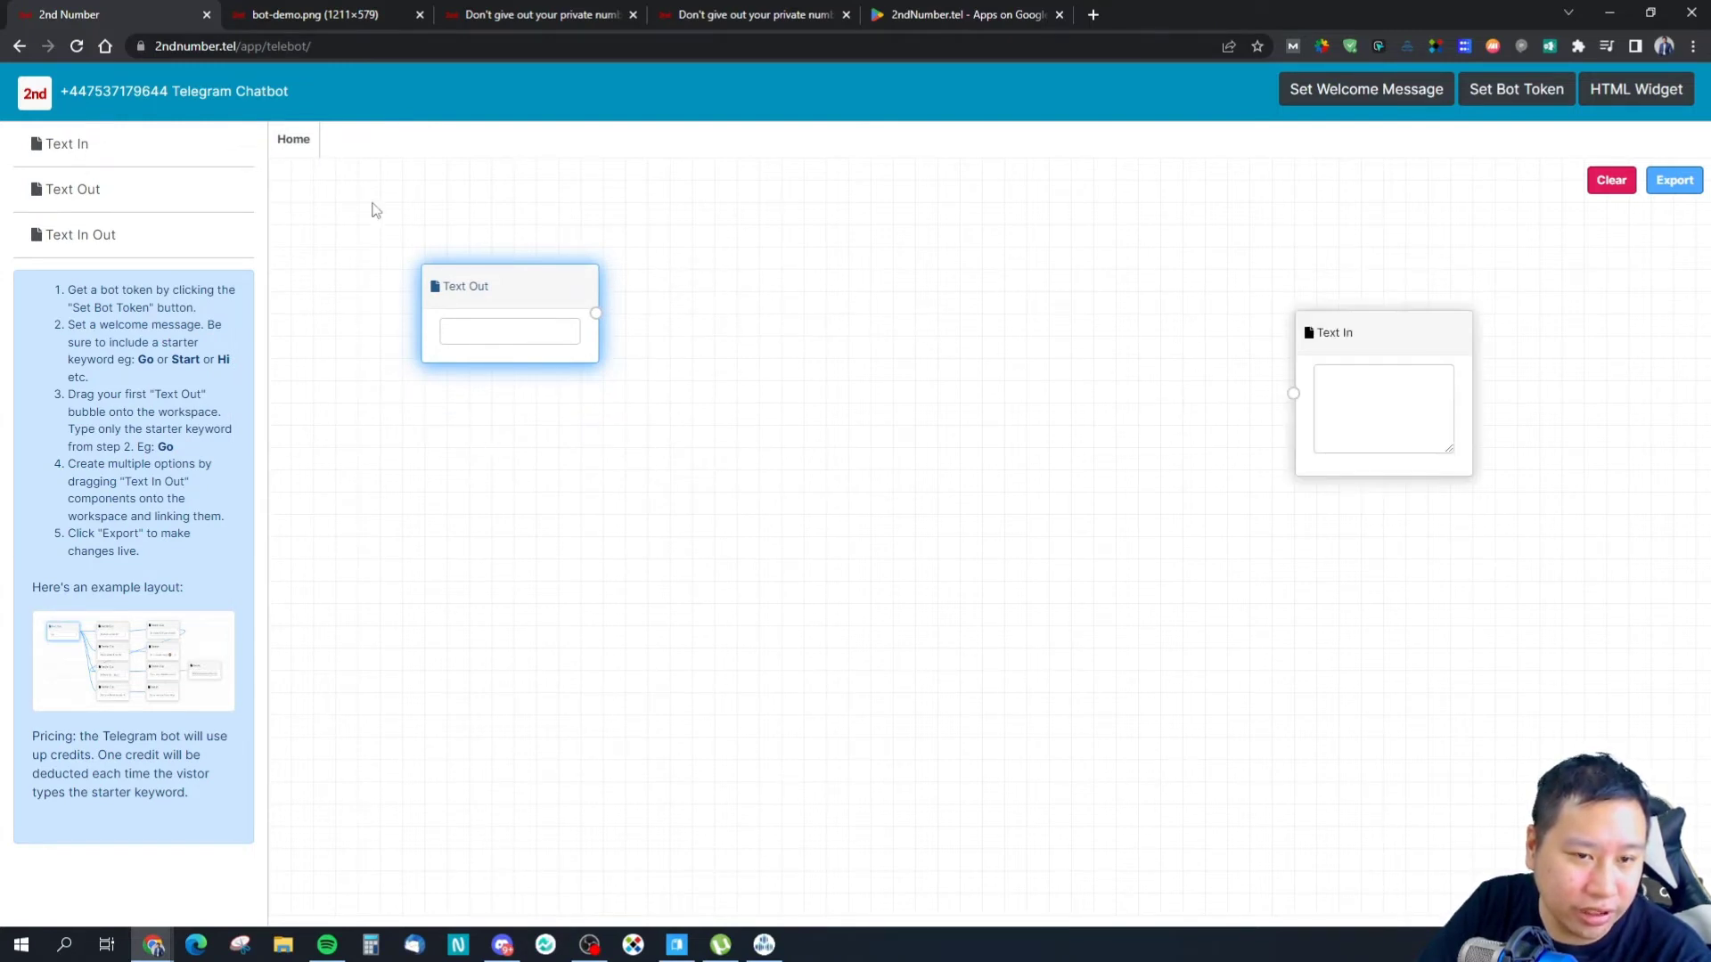
mouse_move(99, 237)
mouse_down()
mouse_move(862, 326)
mouse_move(875, 281)
mouse_up()
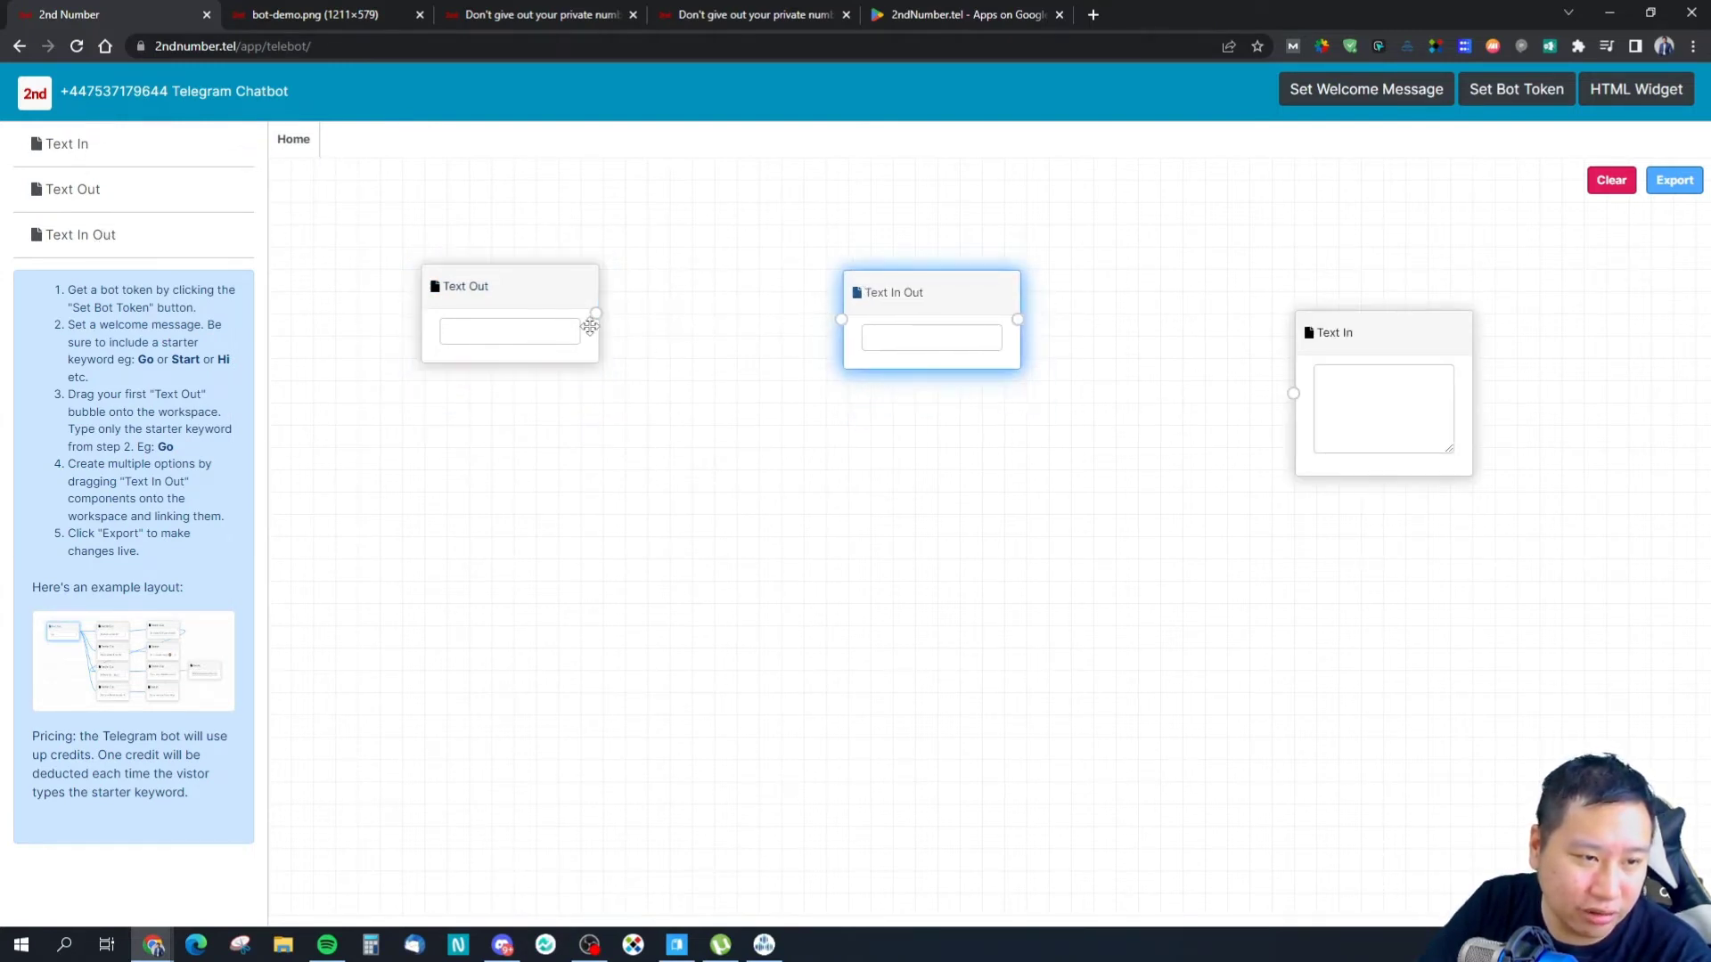
drag(595, 313, 843, 320)
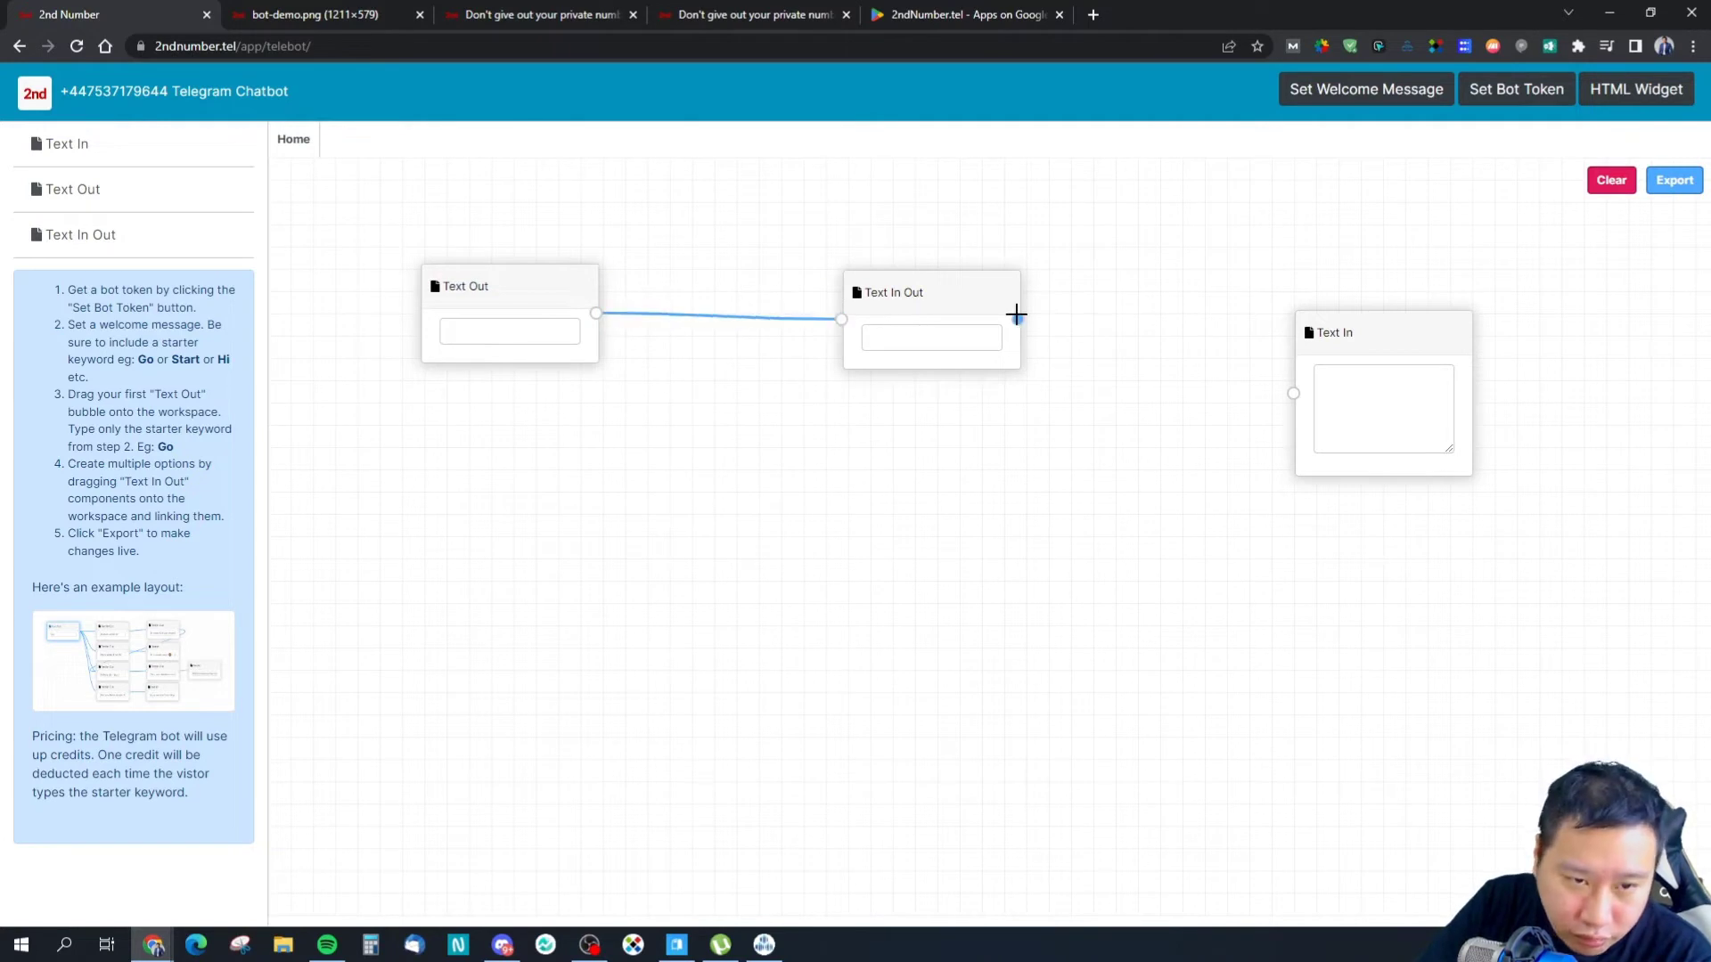
drag(1017, 318, 1293, 393)
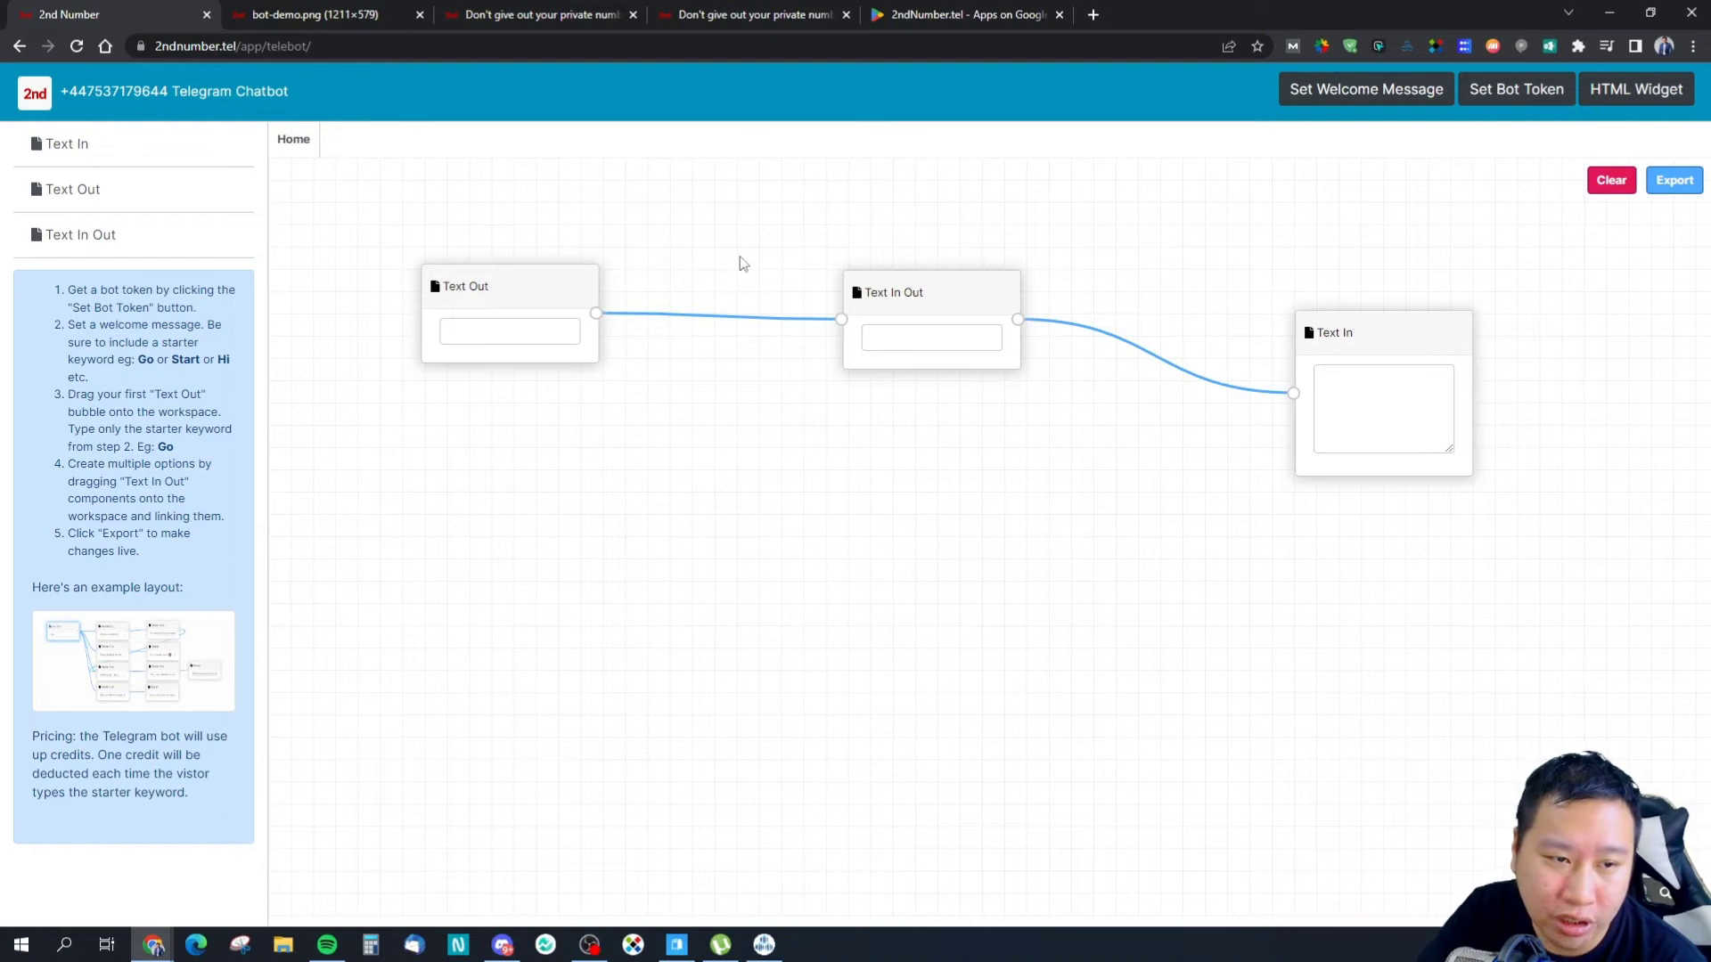
Step: Nudge the flow up-left, then add and delete a spare Text Out node
drag(805, 627, 775, 605)
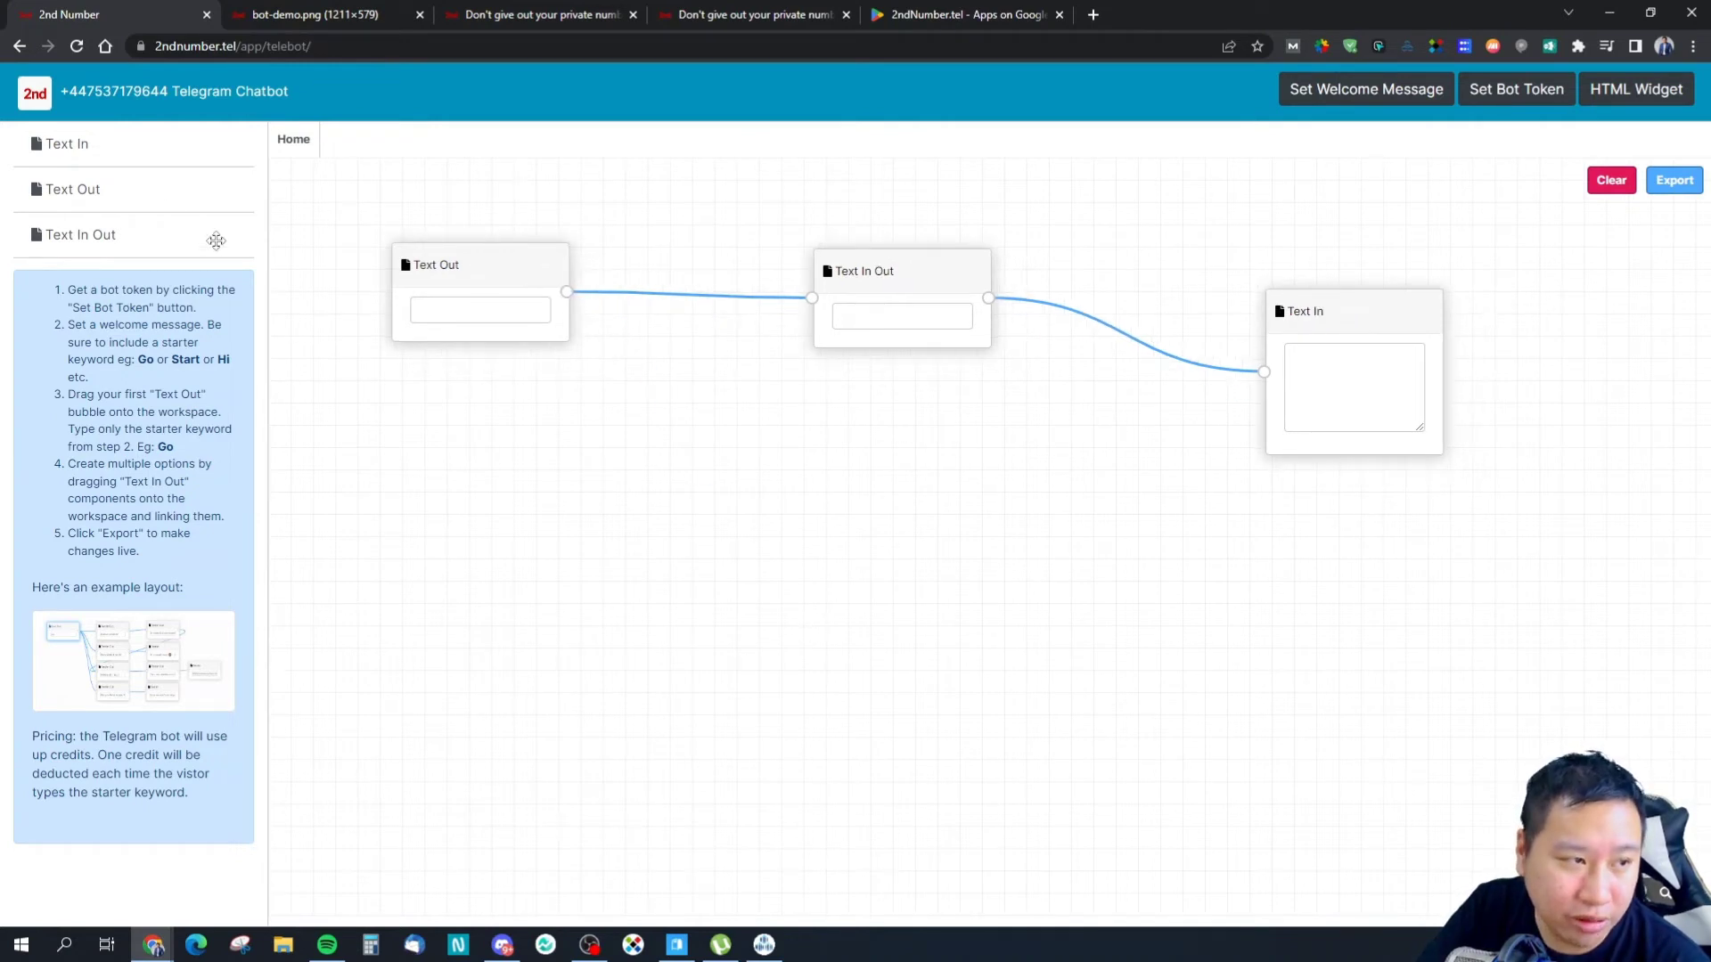
mouse_move(115, 191)
mouse_down()
mouse_move(829, 499)
mouse_move(772, 490)
mouse_up()
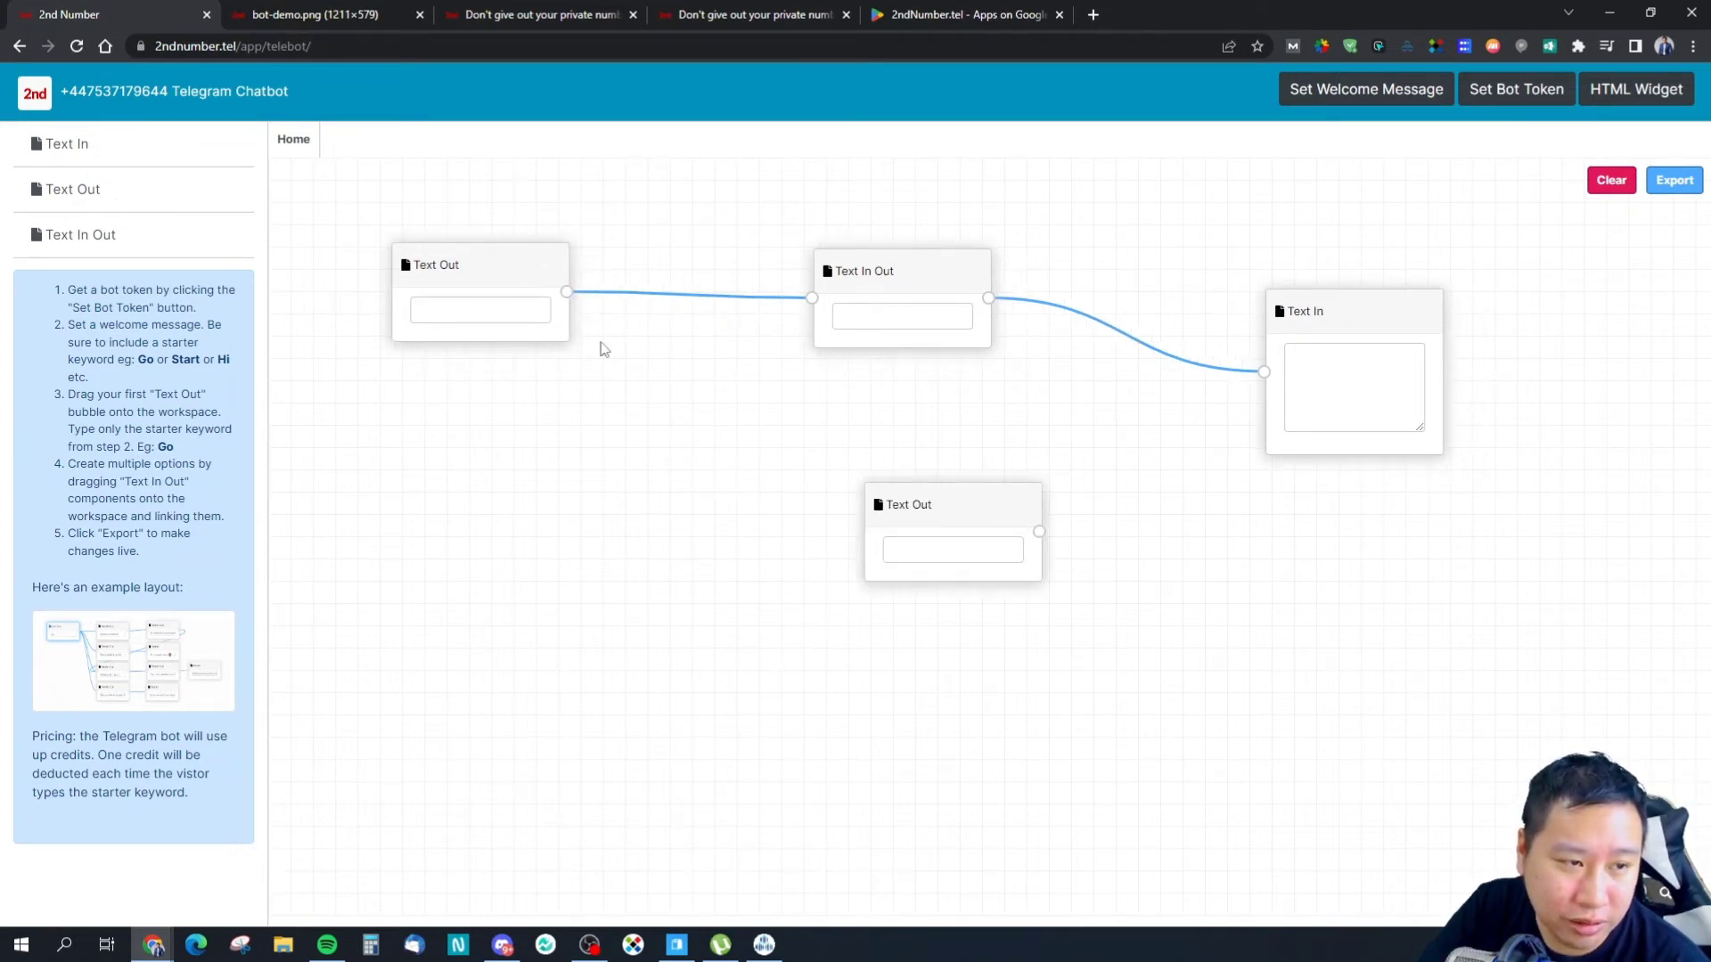
click(983, 504)
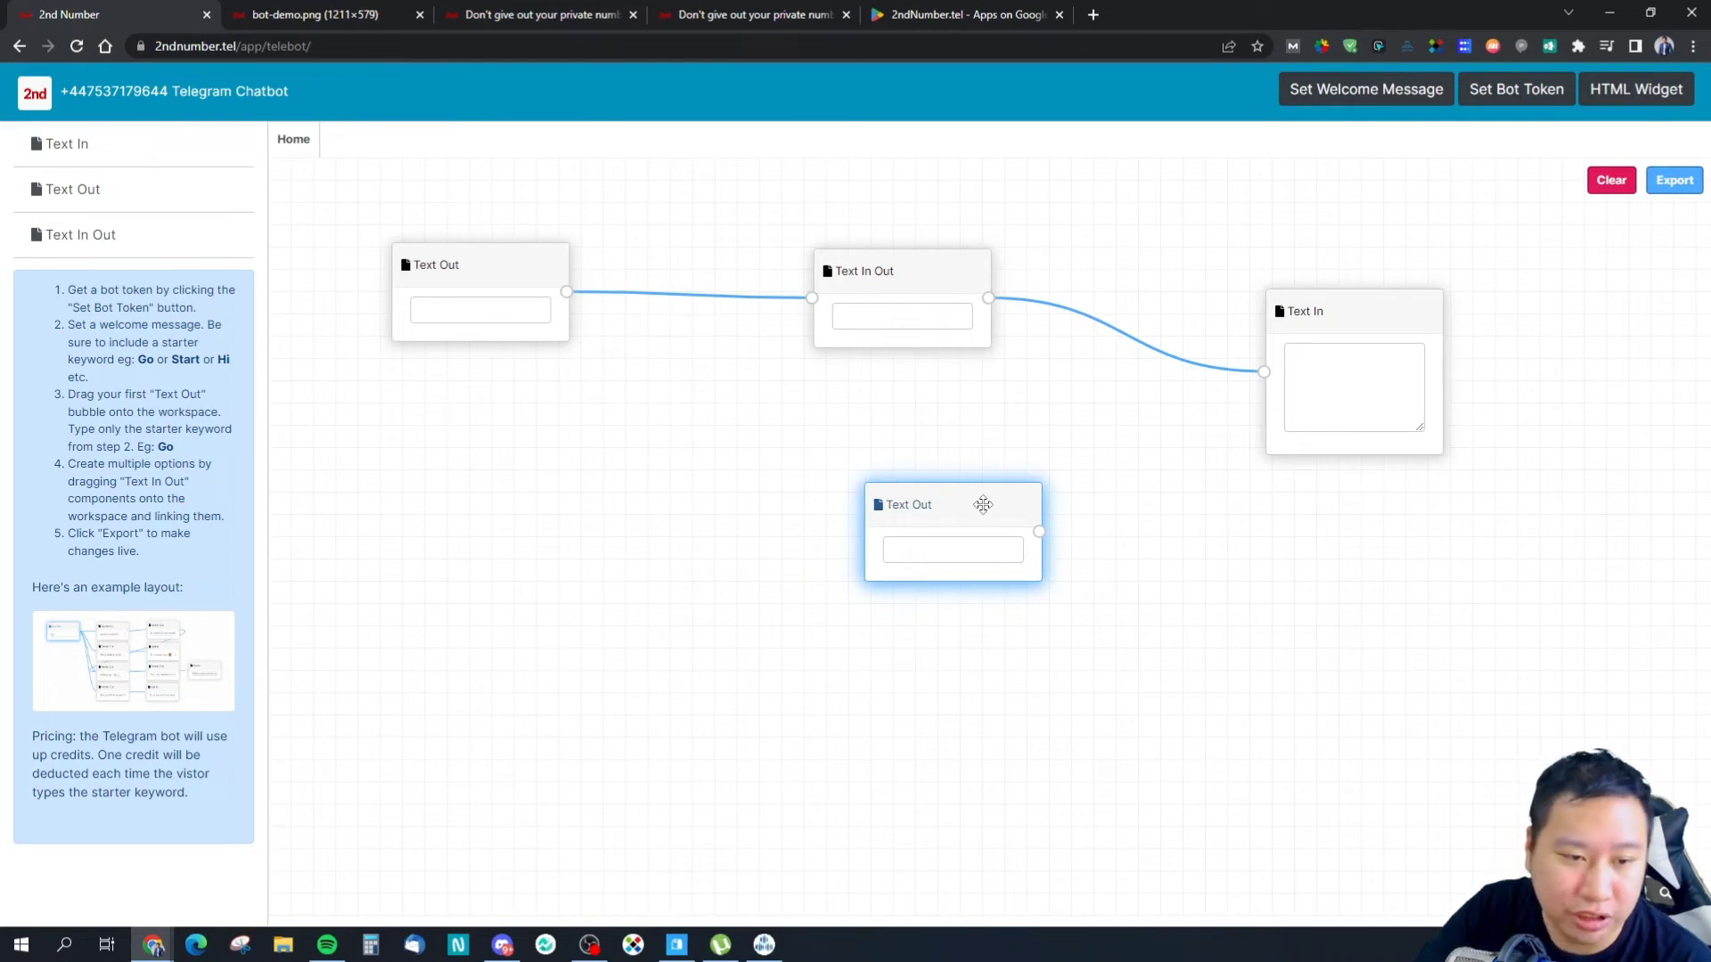
right_click(980, 504)
click(1041, 484)
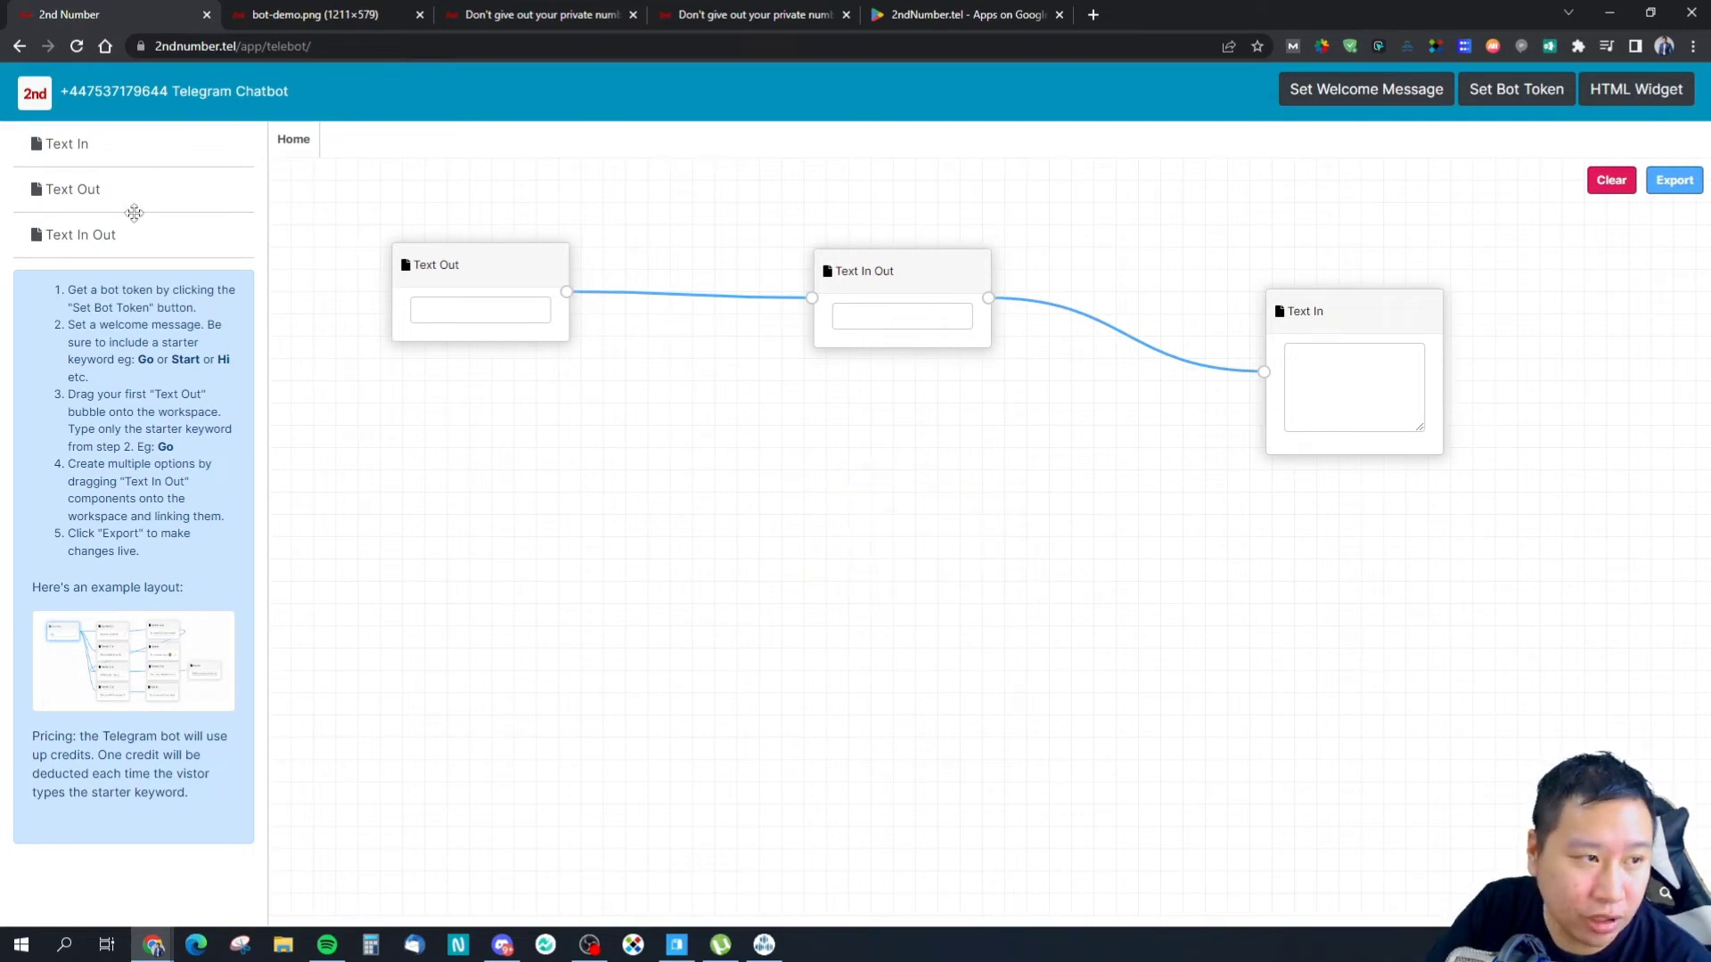
Step: Add a lower Text In bubble, link it from Text Out, then delete it
drag(84, 145, 872, 515)
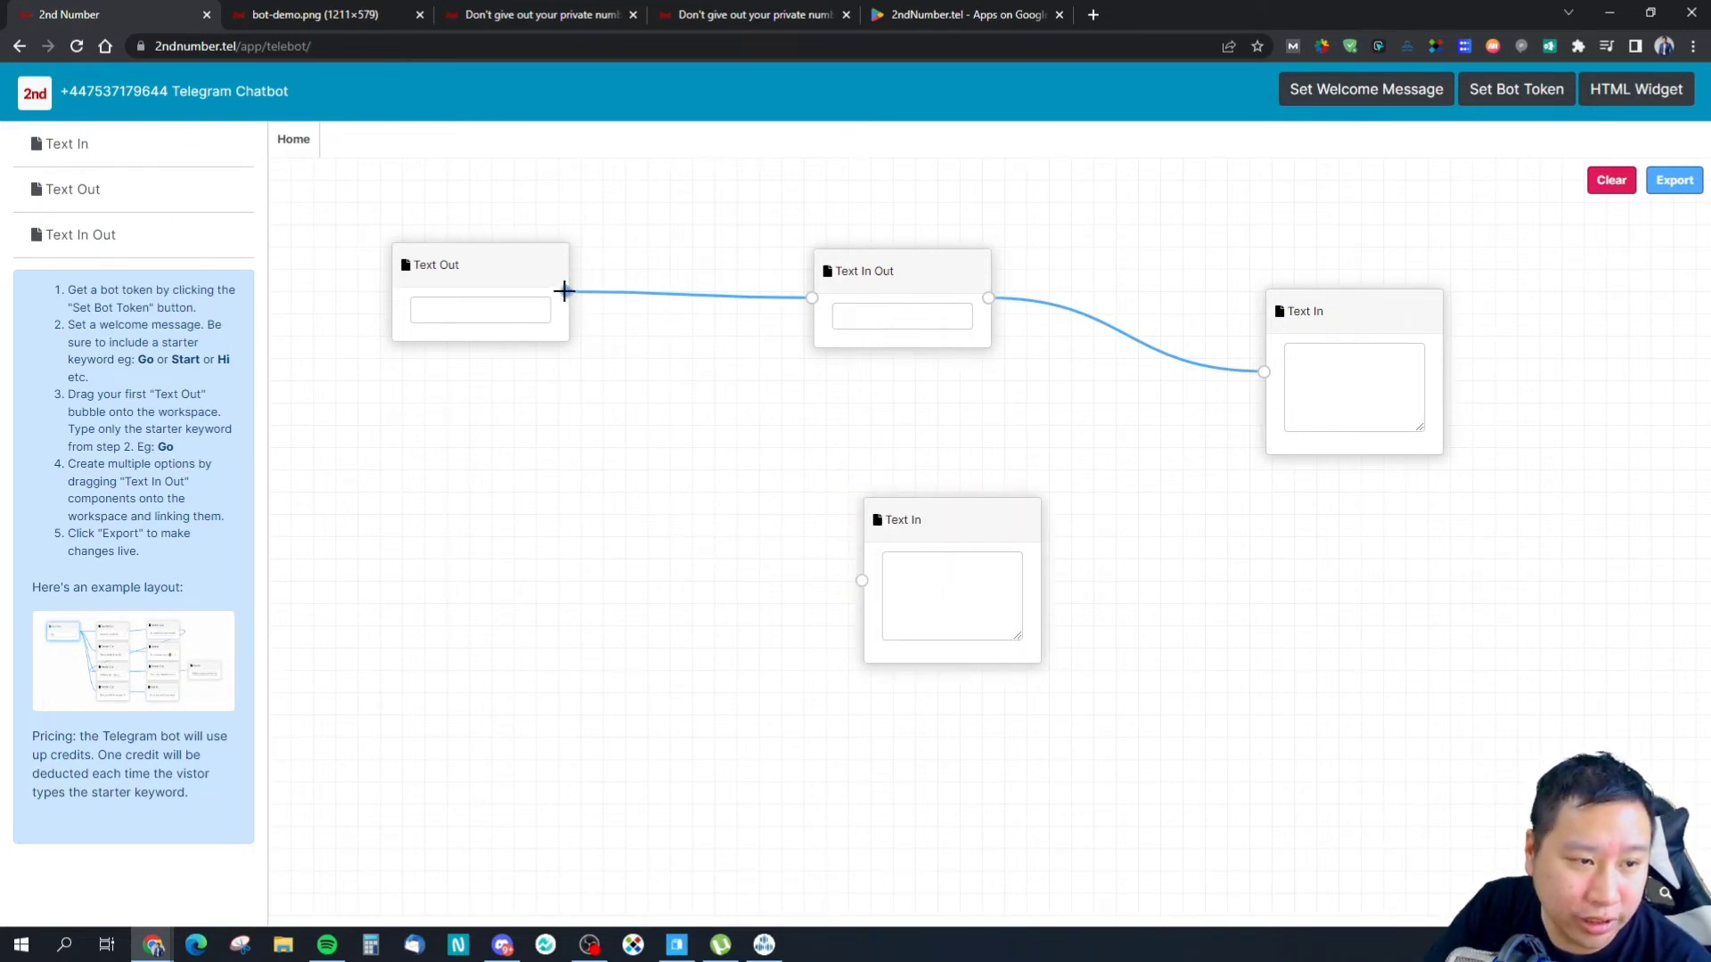
drag(564, 290, 862, 580)
click(1002, 524)
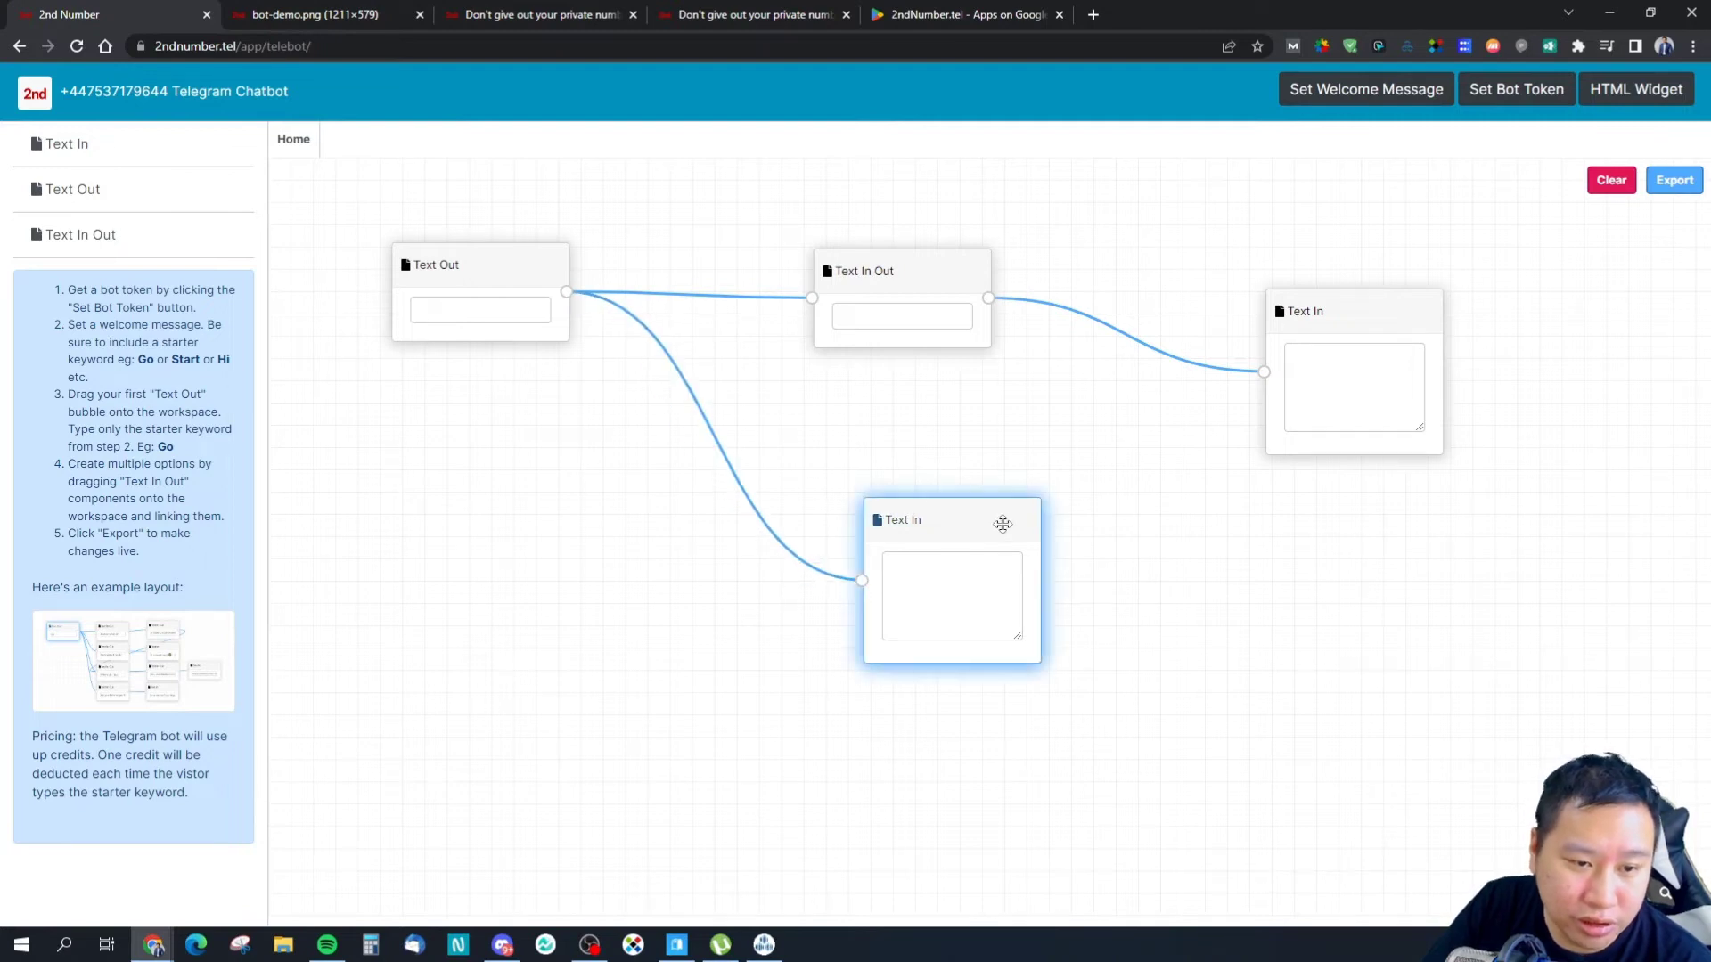
key(Delete)
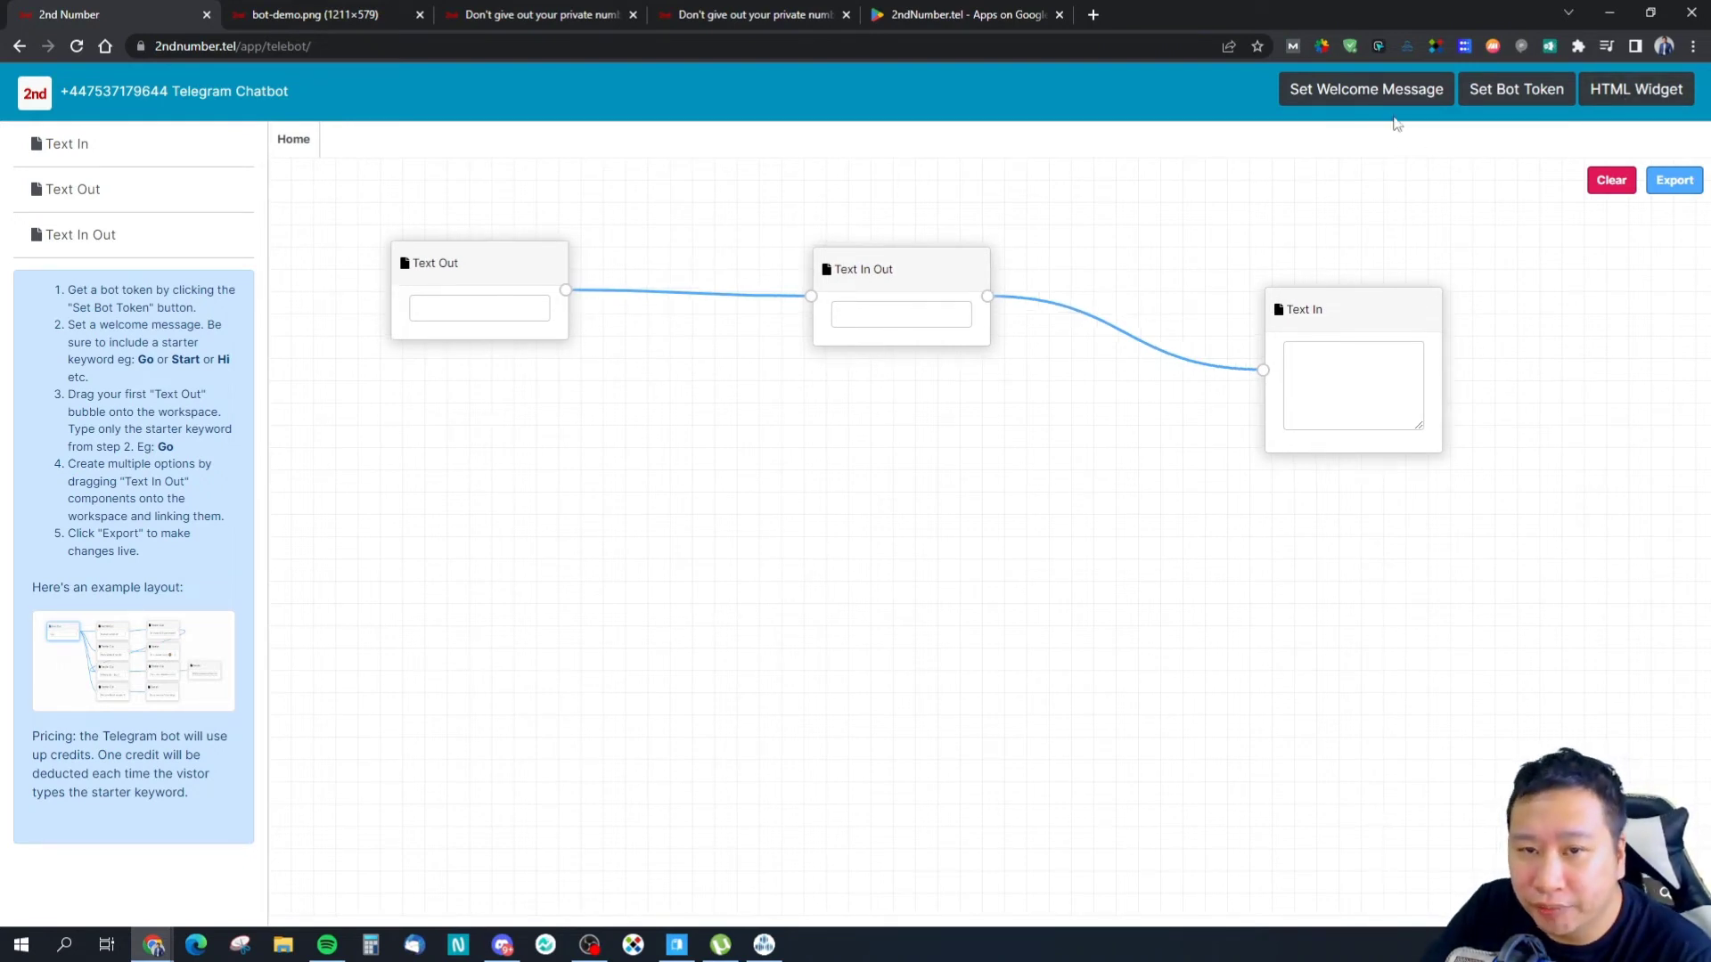
click(1333, 85)
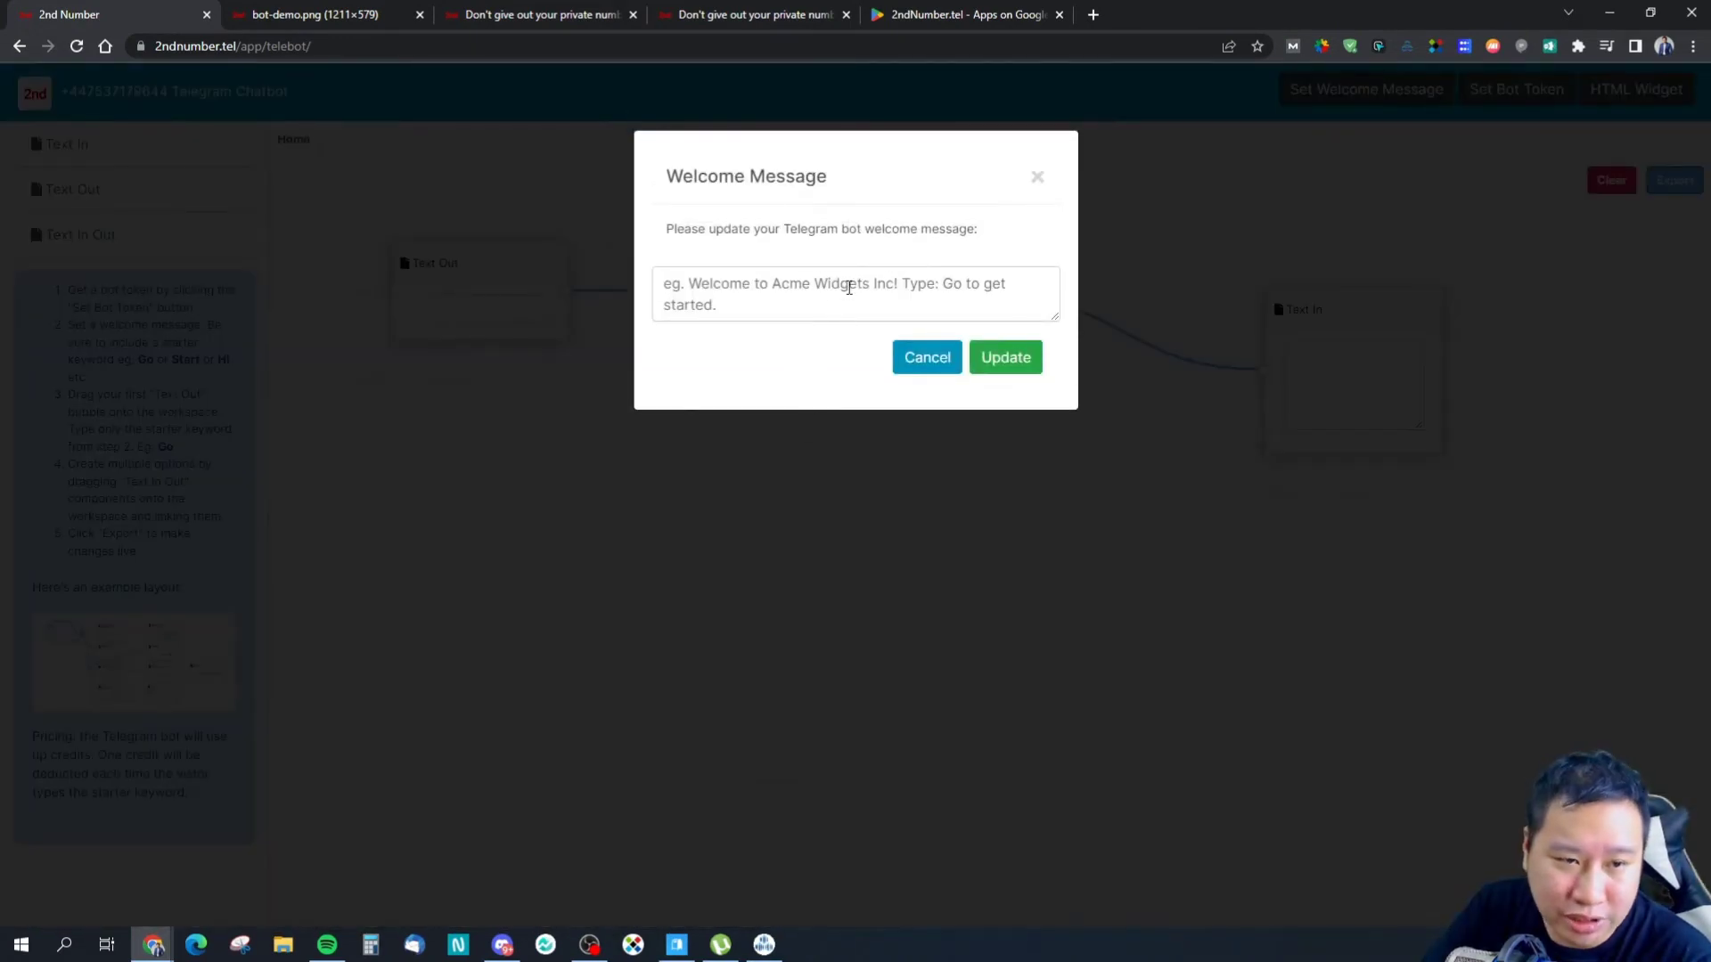
click(1039, 178)
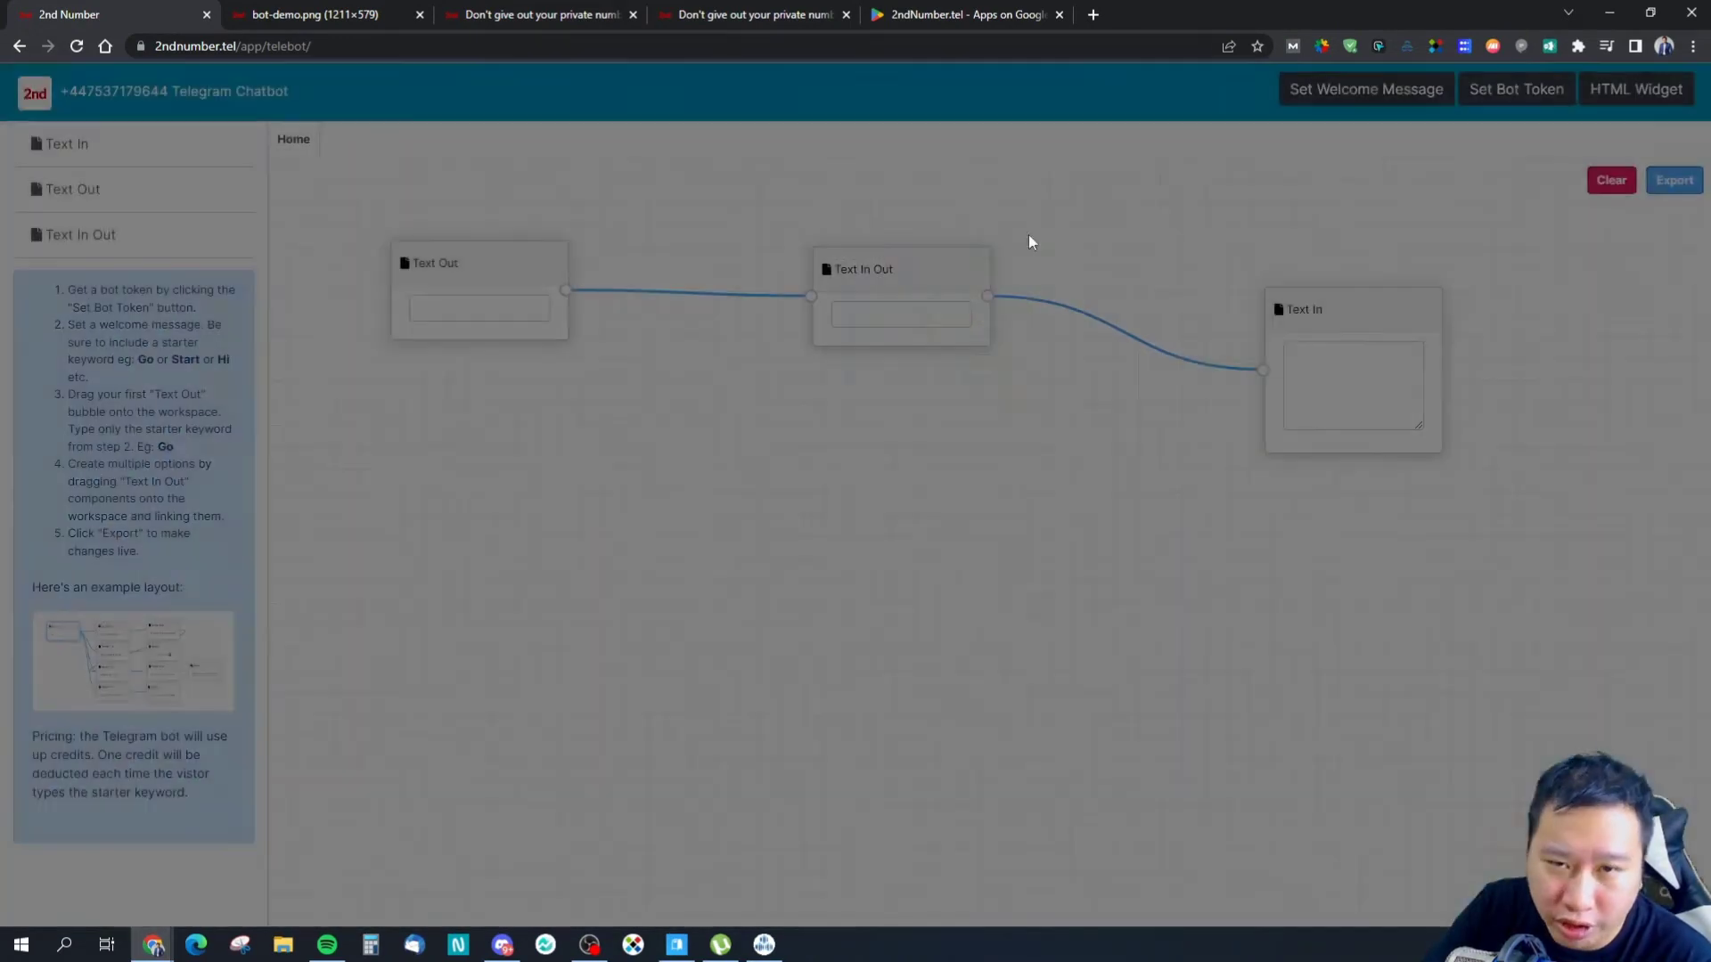
click(1505, 89)
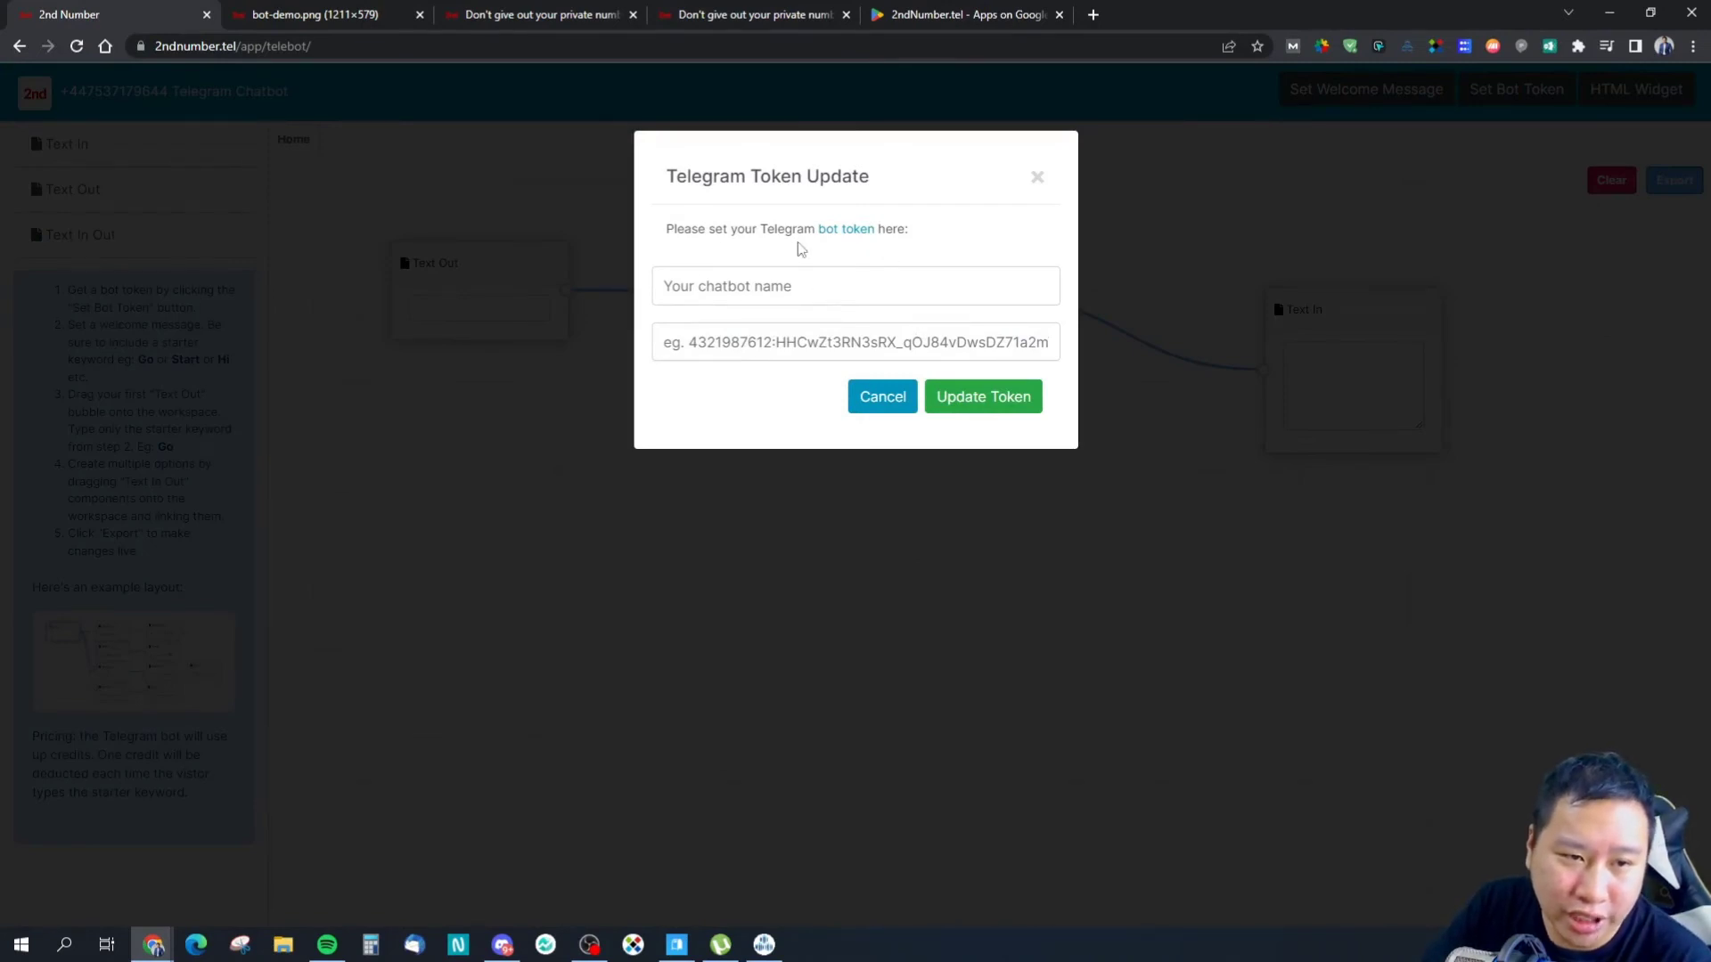
click(1092, 147)
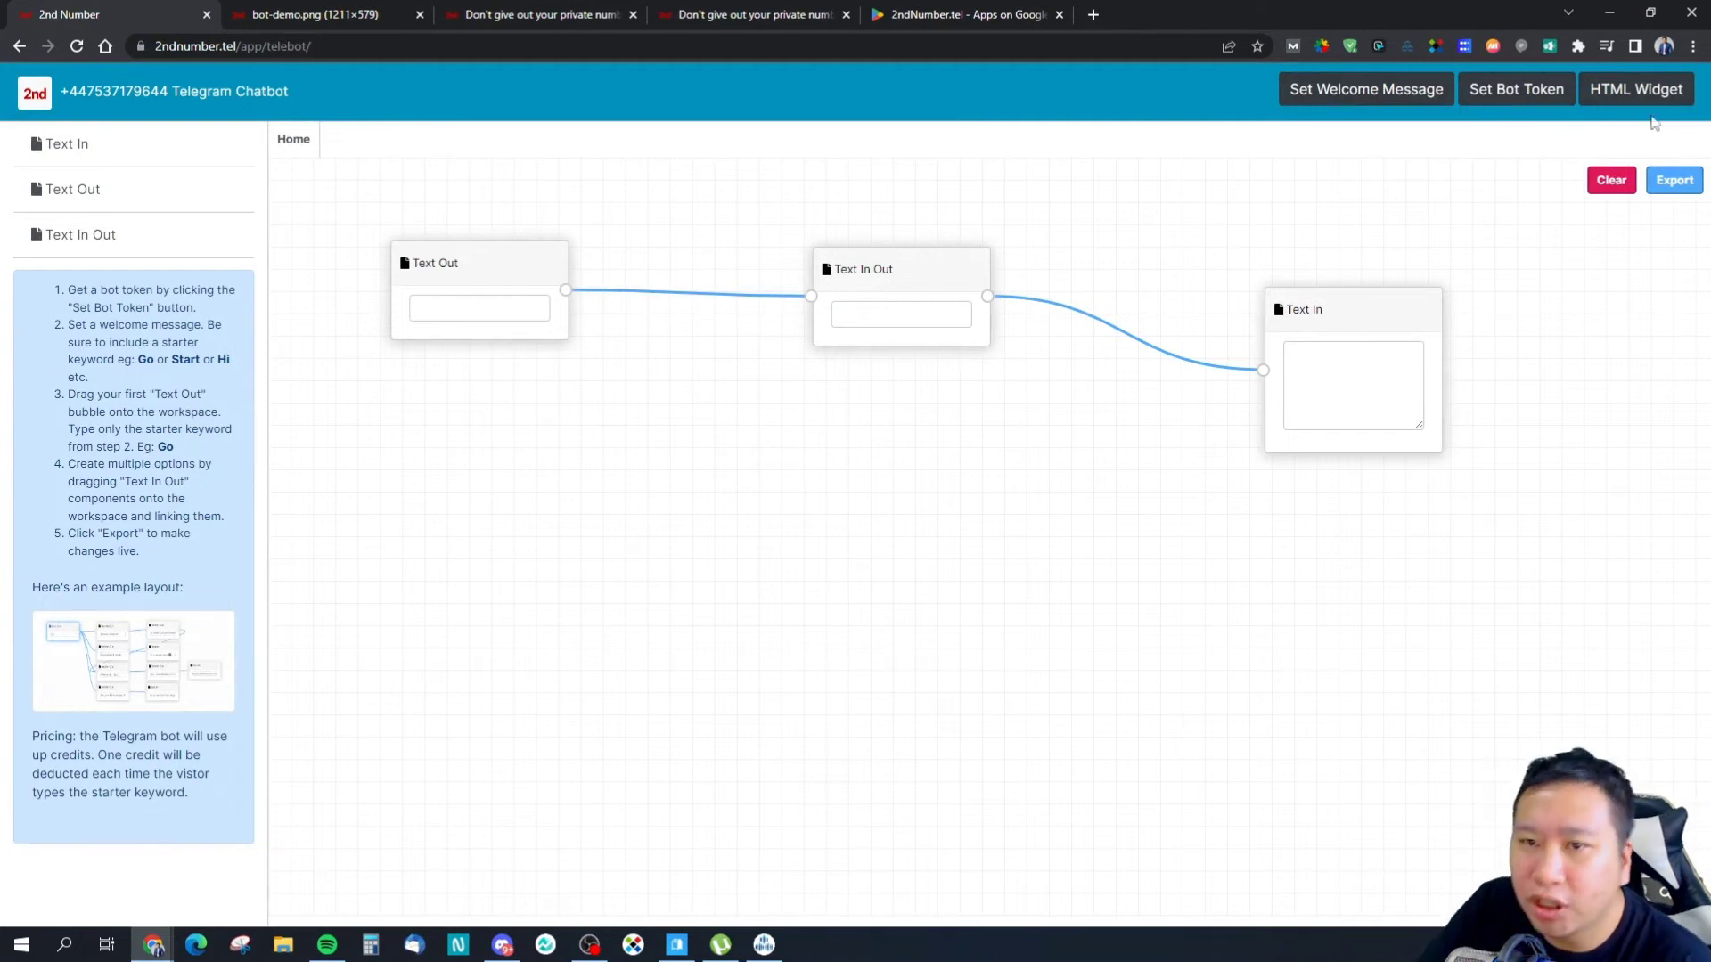
click(1619, 101)
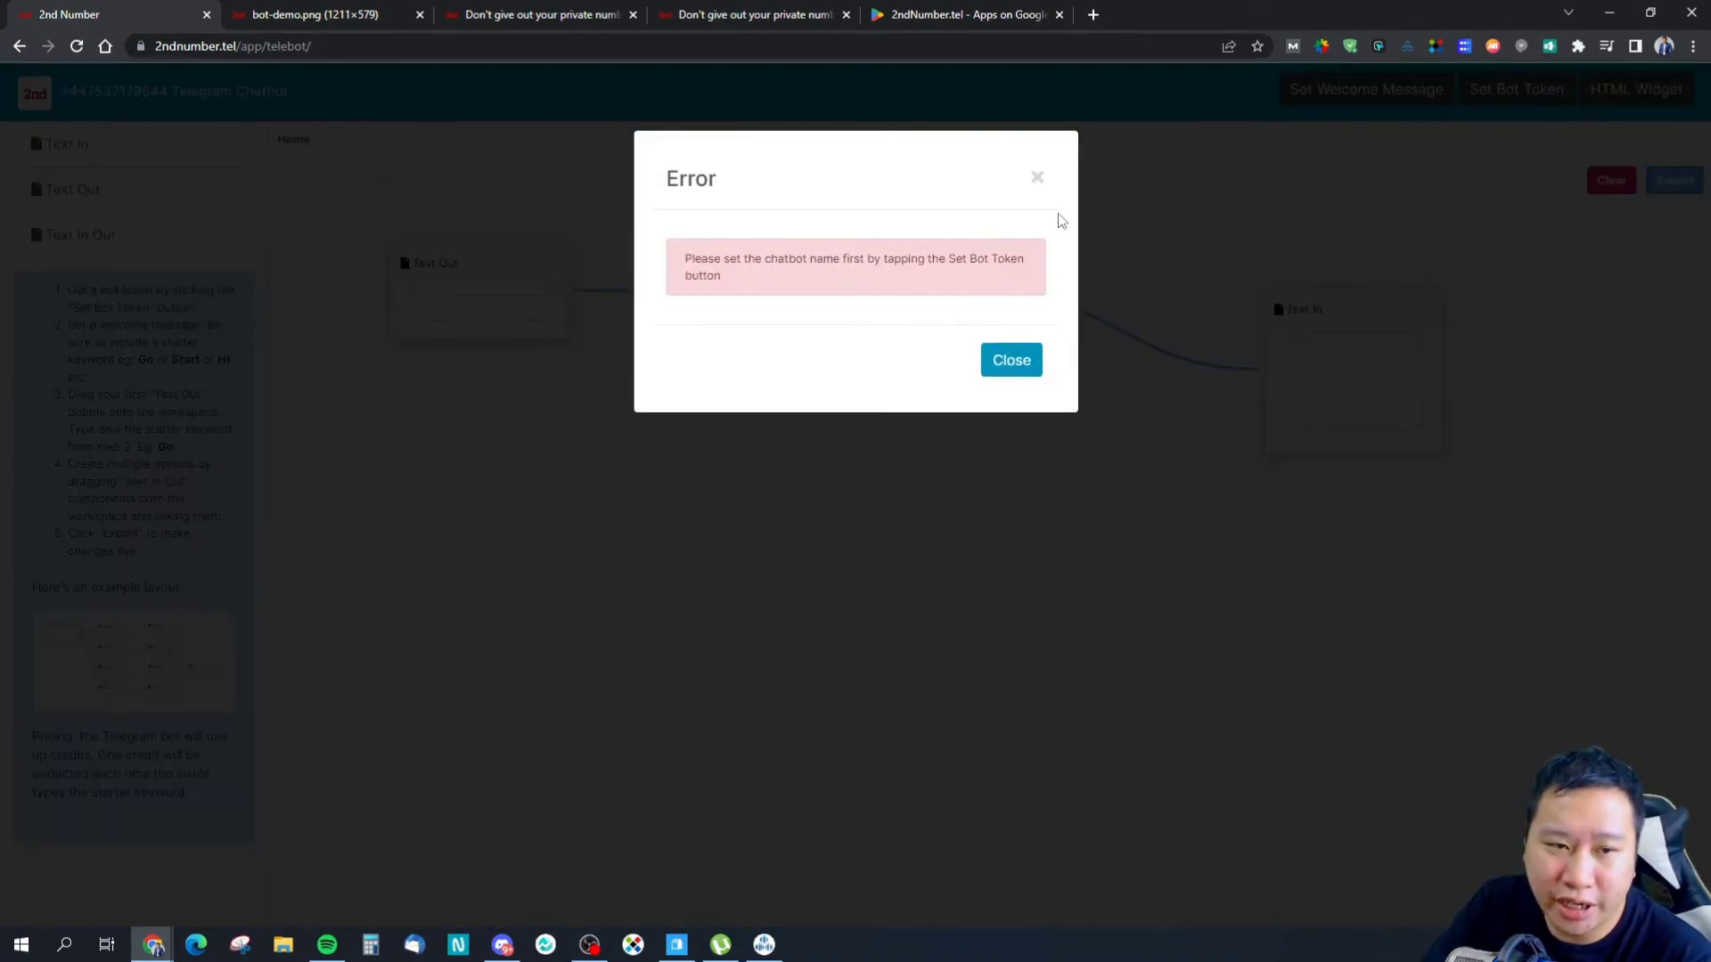
click(1038, 188)
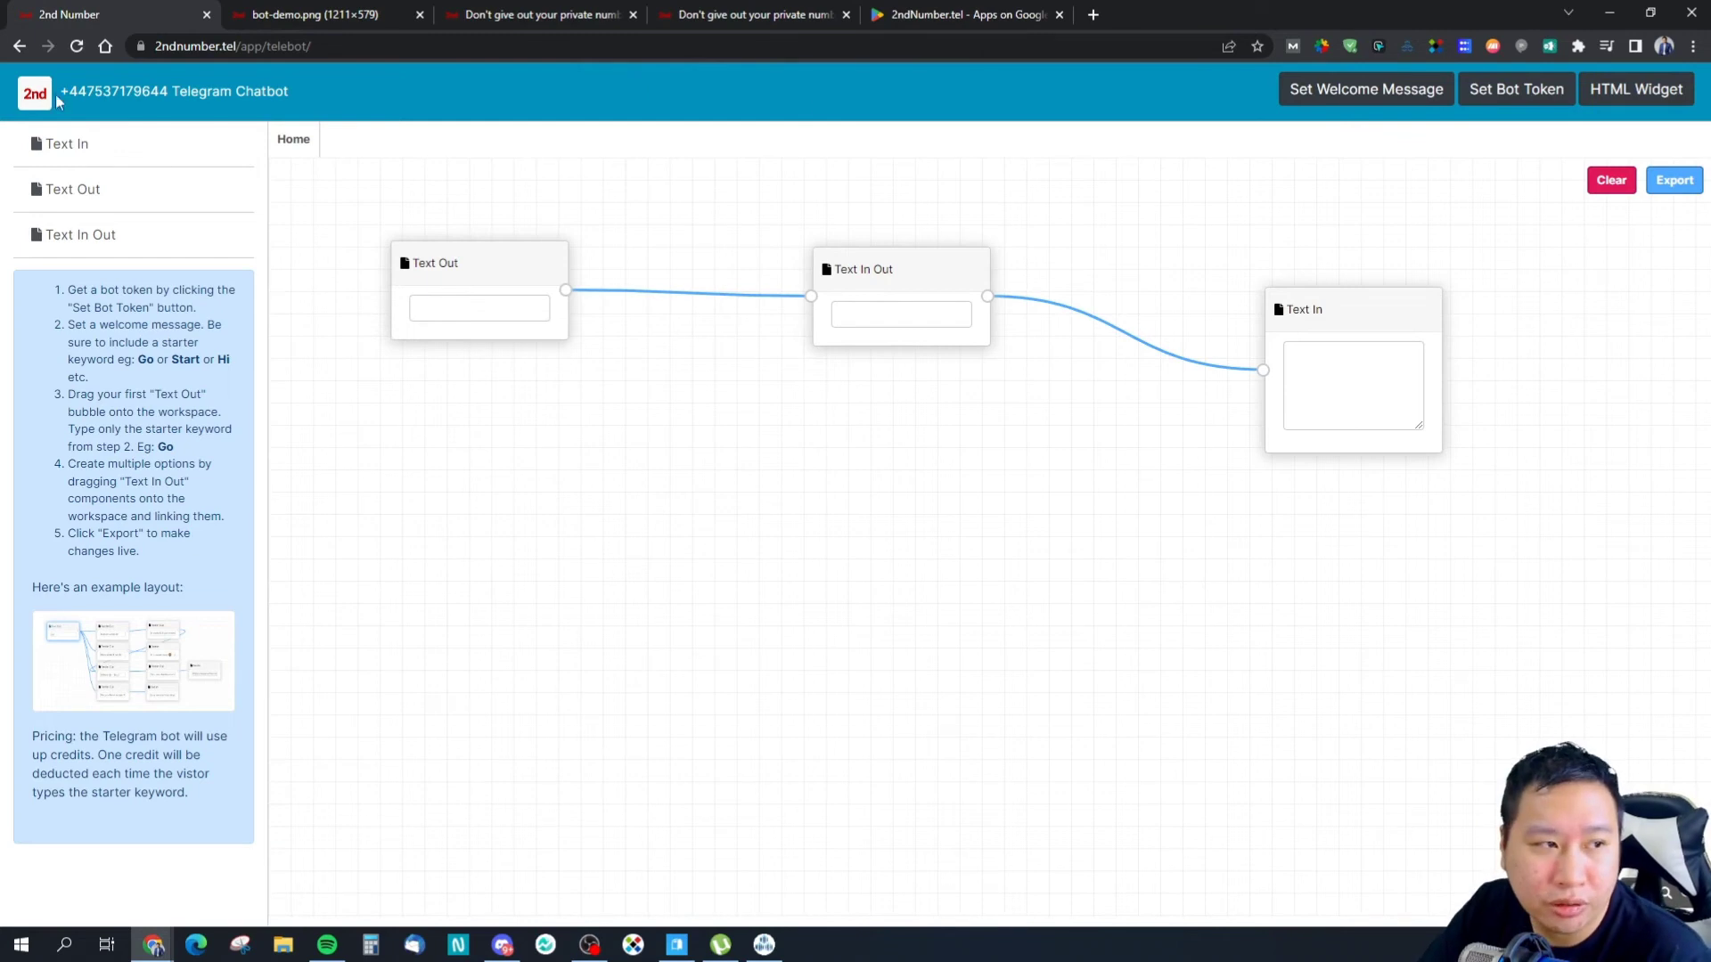
Step: Open the IVR Builder and place Menu Option and Welcome Message bubbles side by side
click(27, 102)
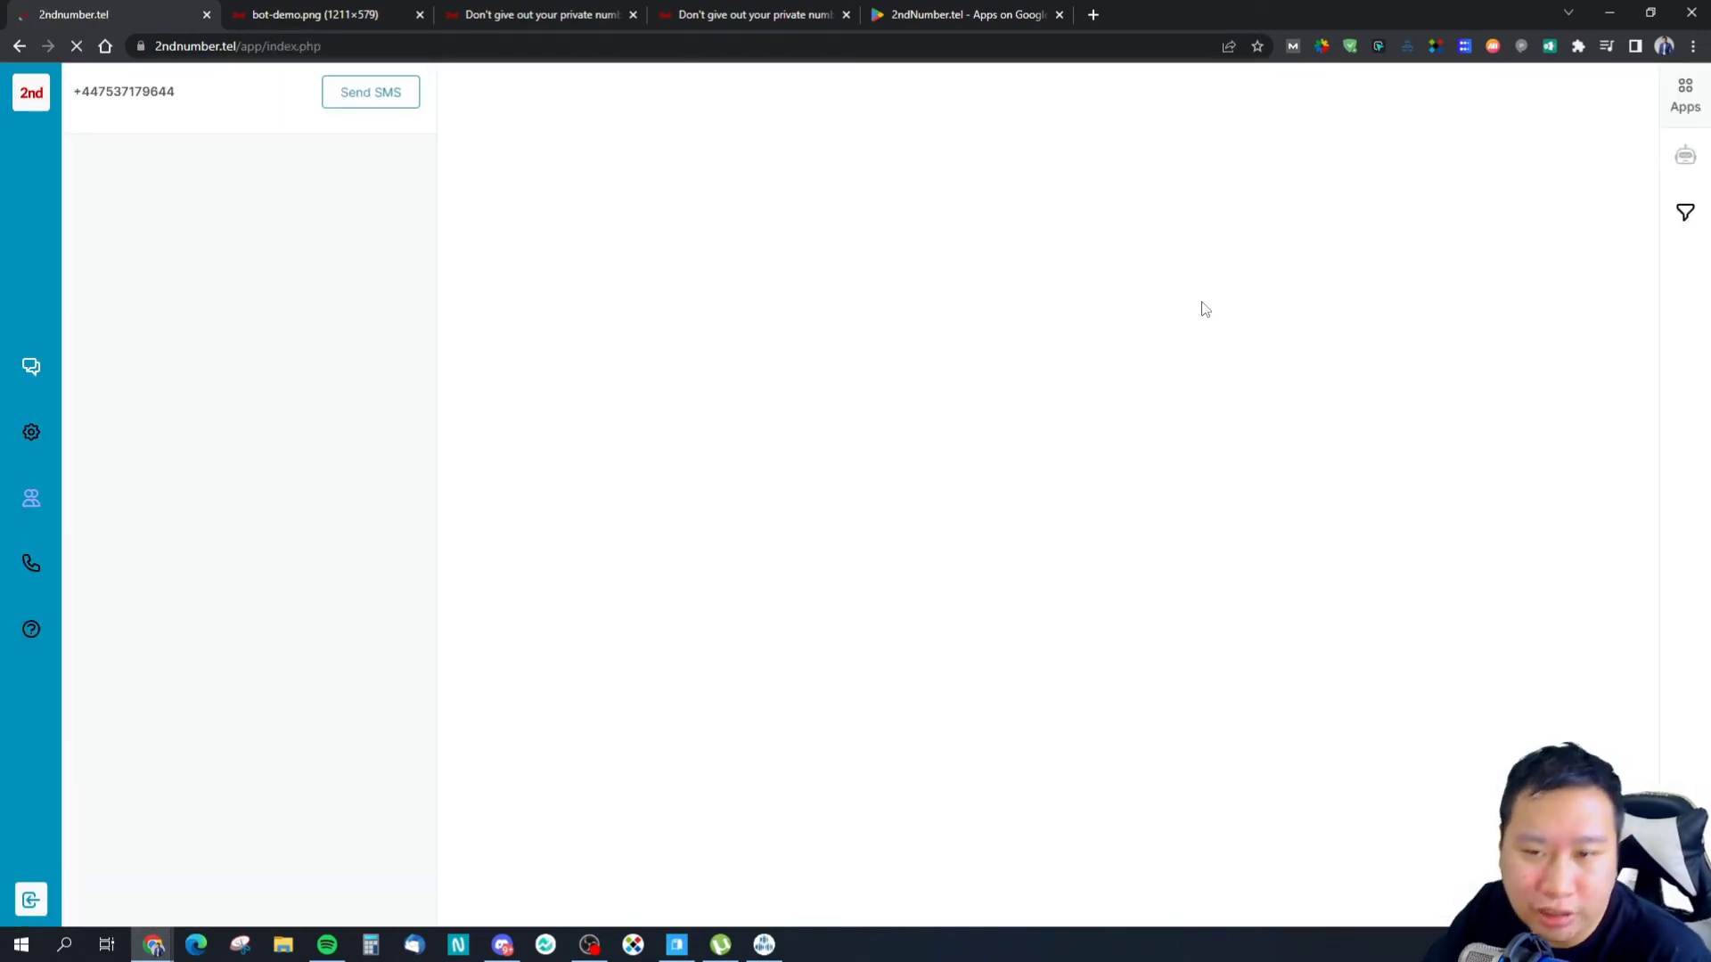
click(1684, 214)
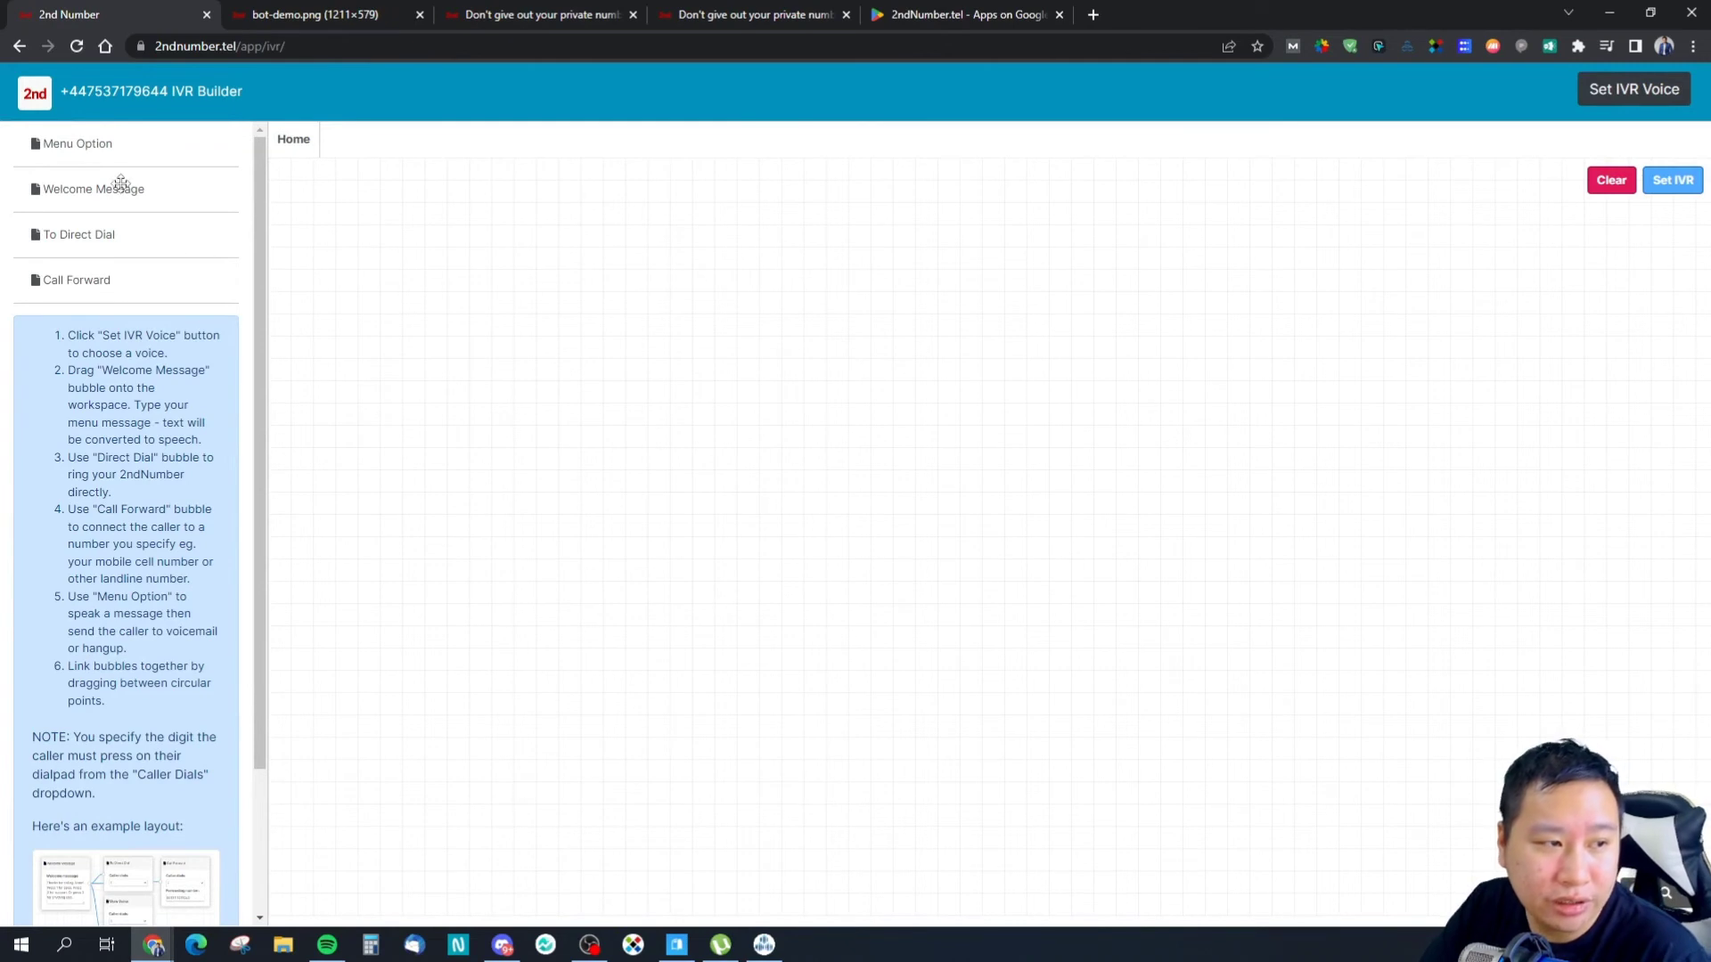
mouse_move(57, 147)
mouse_down()
mouse_move(210, 175)
mouse_move(506, 305)
mouse_up()
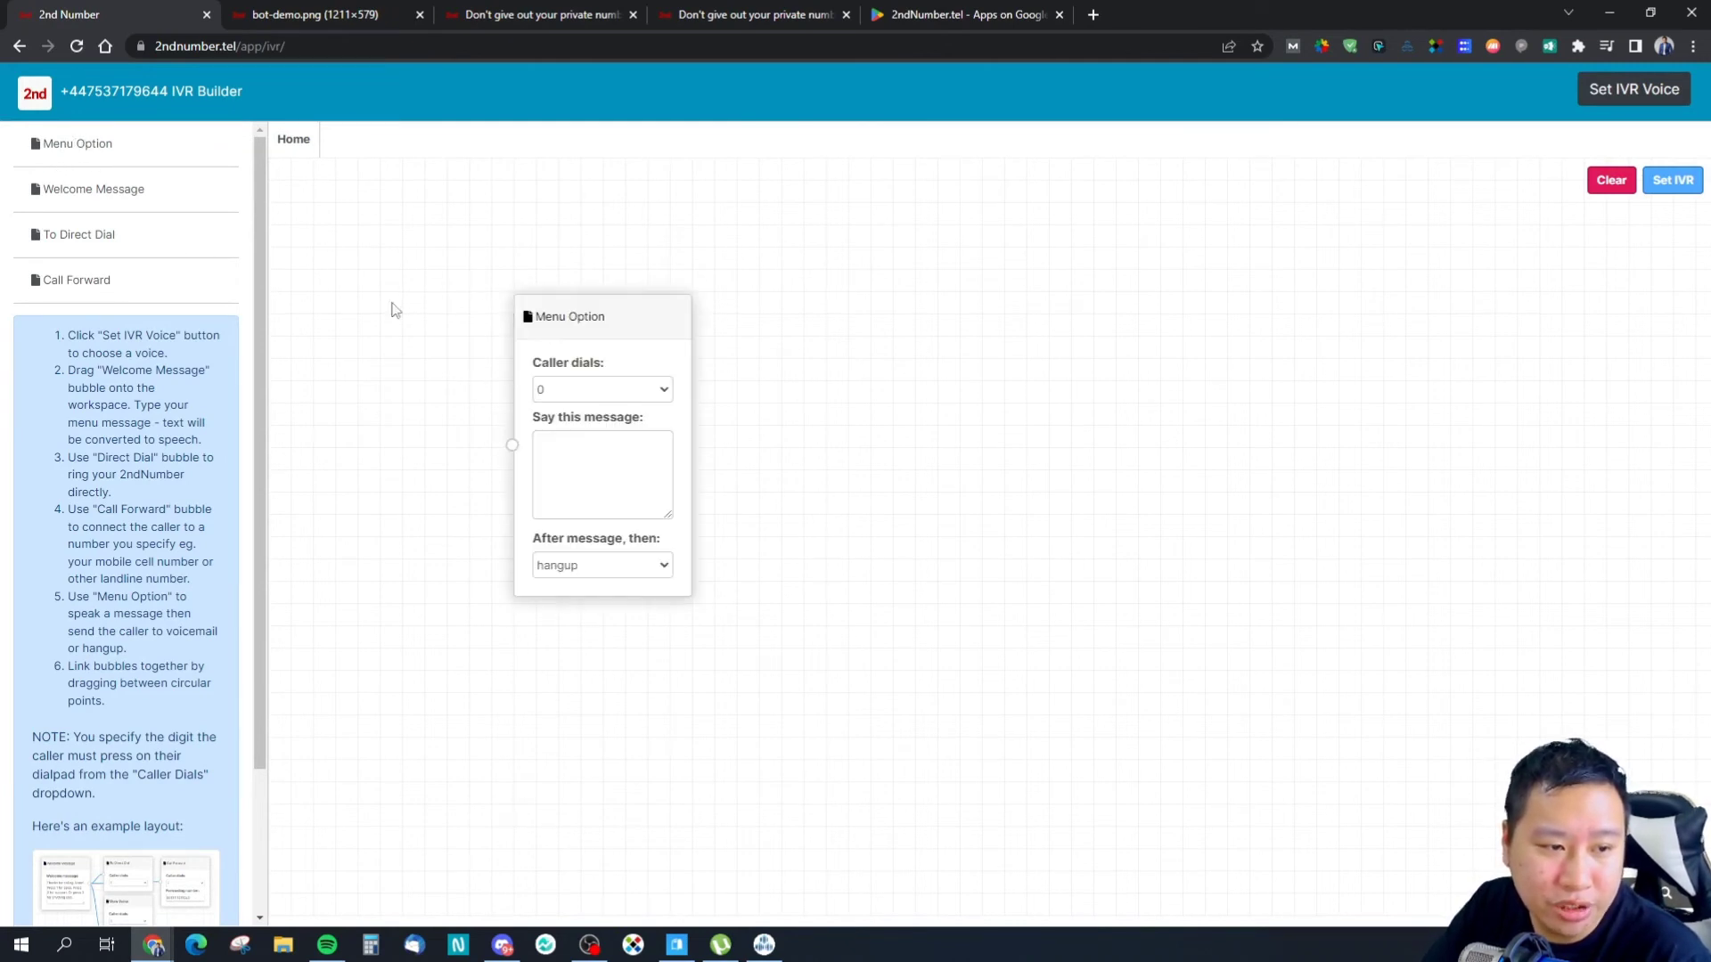
mouse_move(130, 190)
mouse_down()
mouse_move(874, 332)
mouse_move(361, 202)
mouse_up()
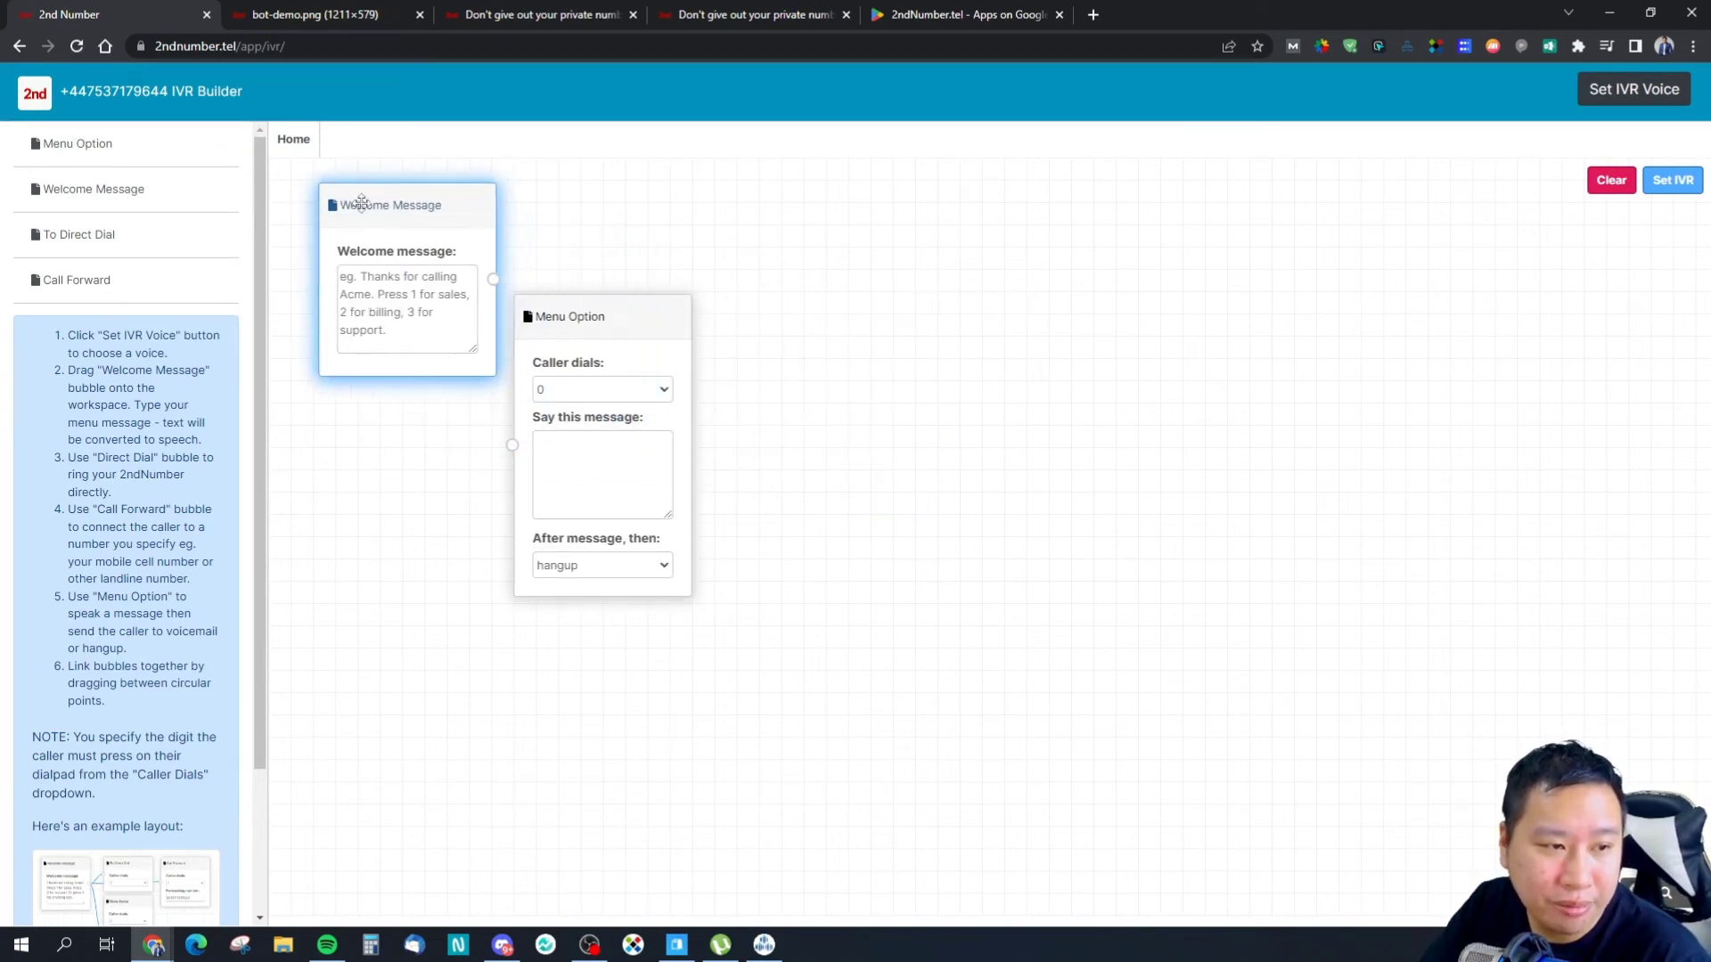
drag(552, 303, 784, 223)
drag(430, 218, 471, 300)
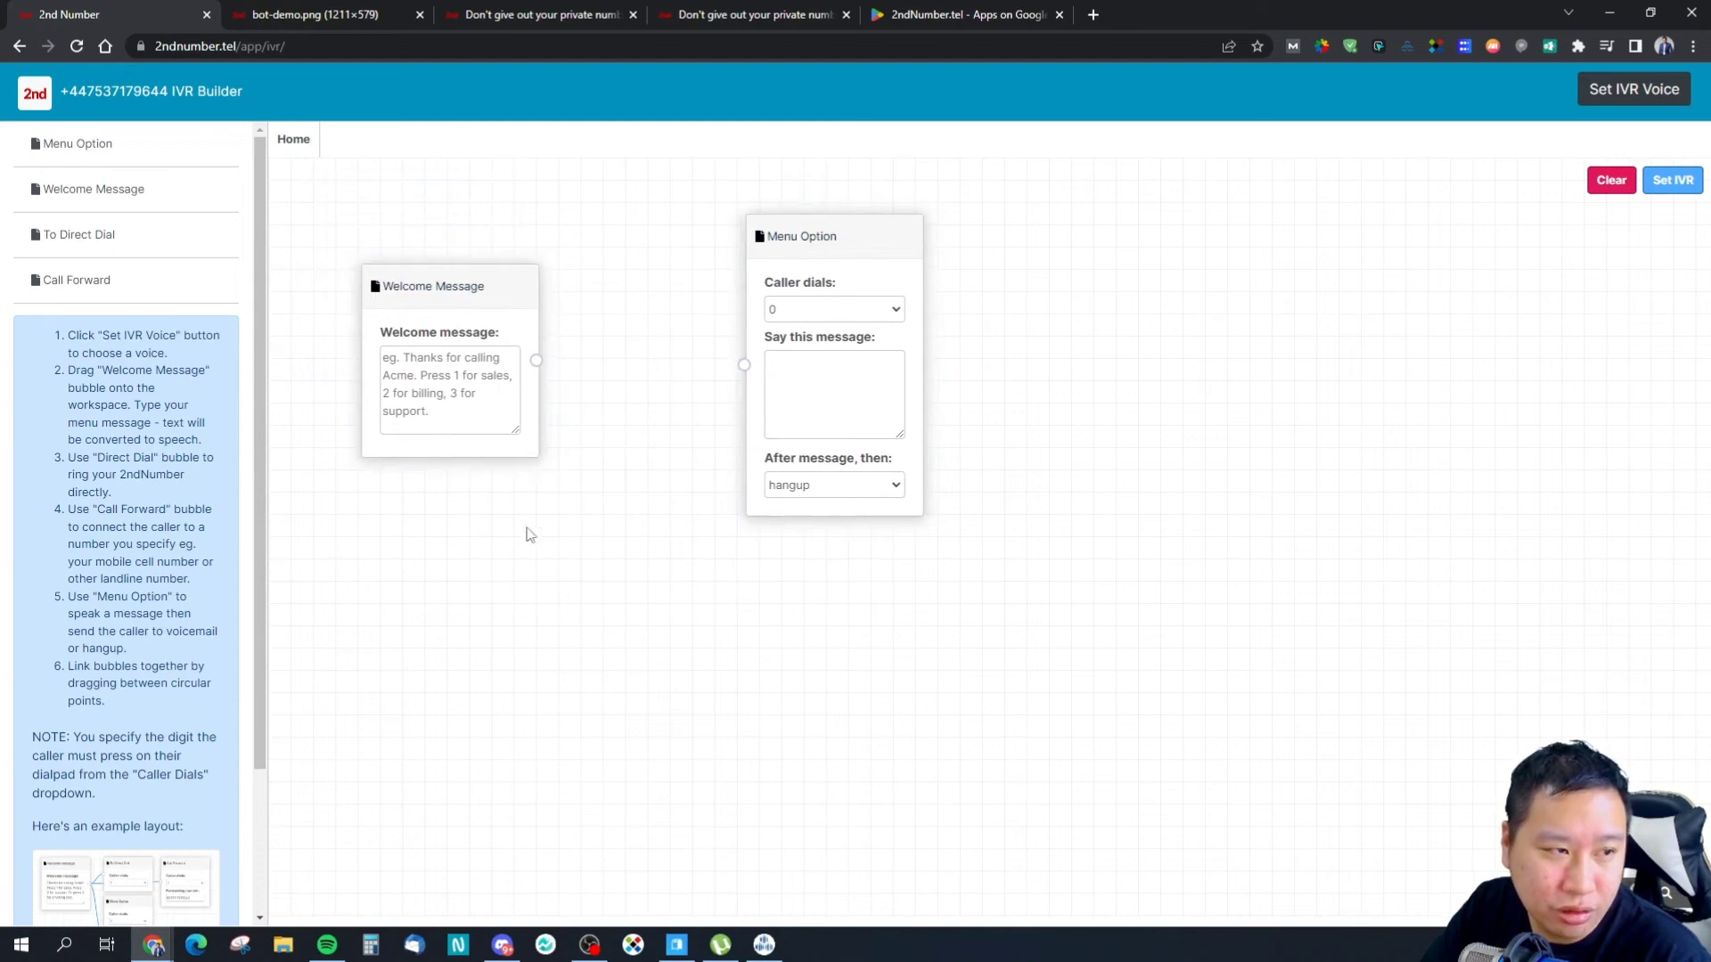
Step: Add To Direct Dial and Call Forward bubbles on the right of the workspace
mouse_move(98, 241)
mouse_down()
mouse_move(829, 649)
mouse_move(730, 705)
mouse_move(1115, 505)
mouse_move(1211, 366)
mouse_move(1321, 318)
mouse_up()
click(1366, 327)
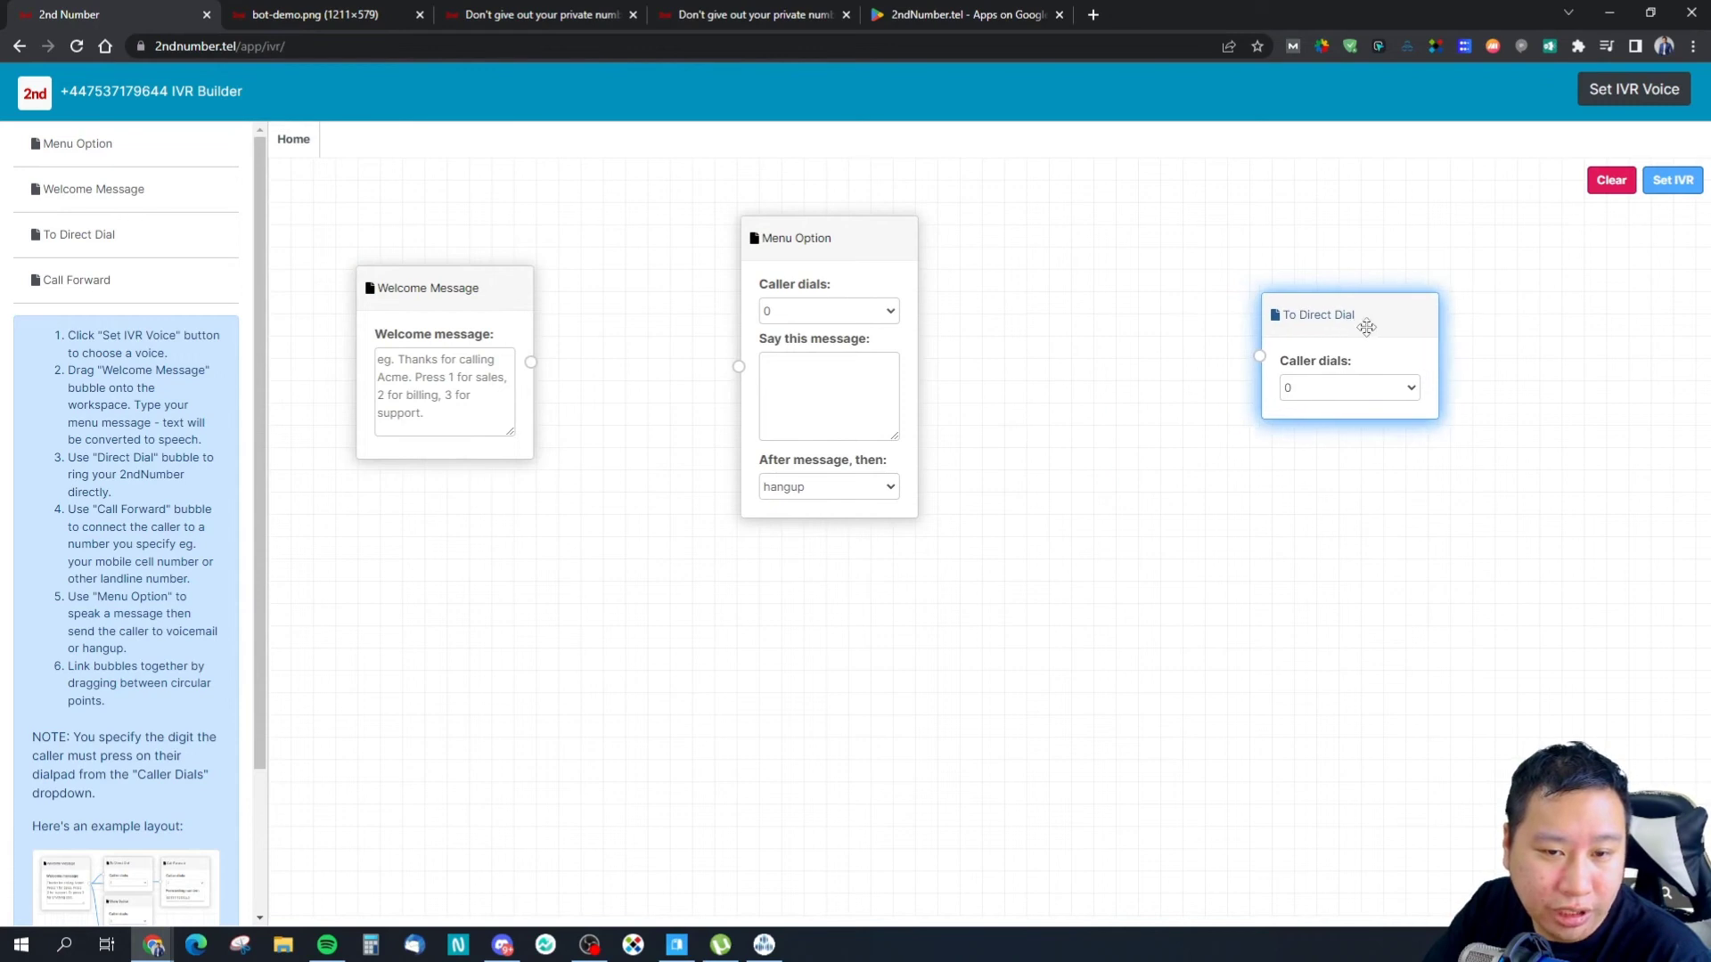
drag(105, 281, 1201, 534)
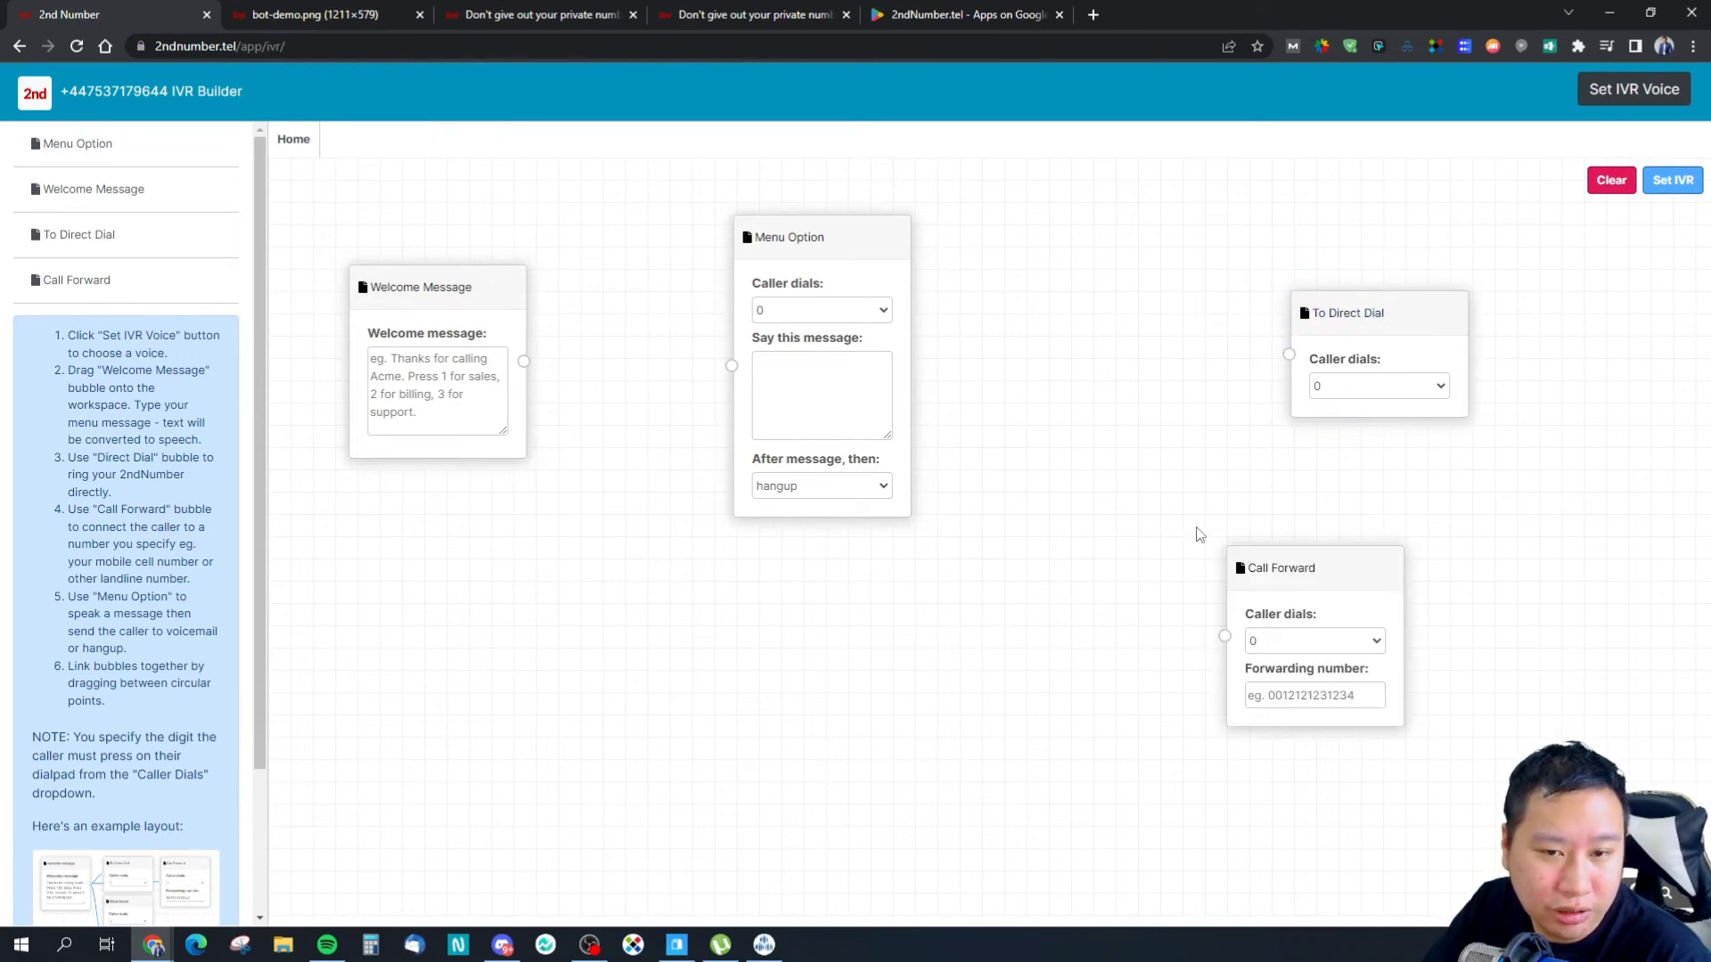
mouse_move(1322, 584)
mouse_down()
mouse_move(1317, 507)
mouse_move(1393, 537)
mouse_up()
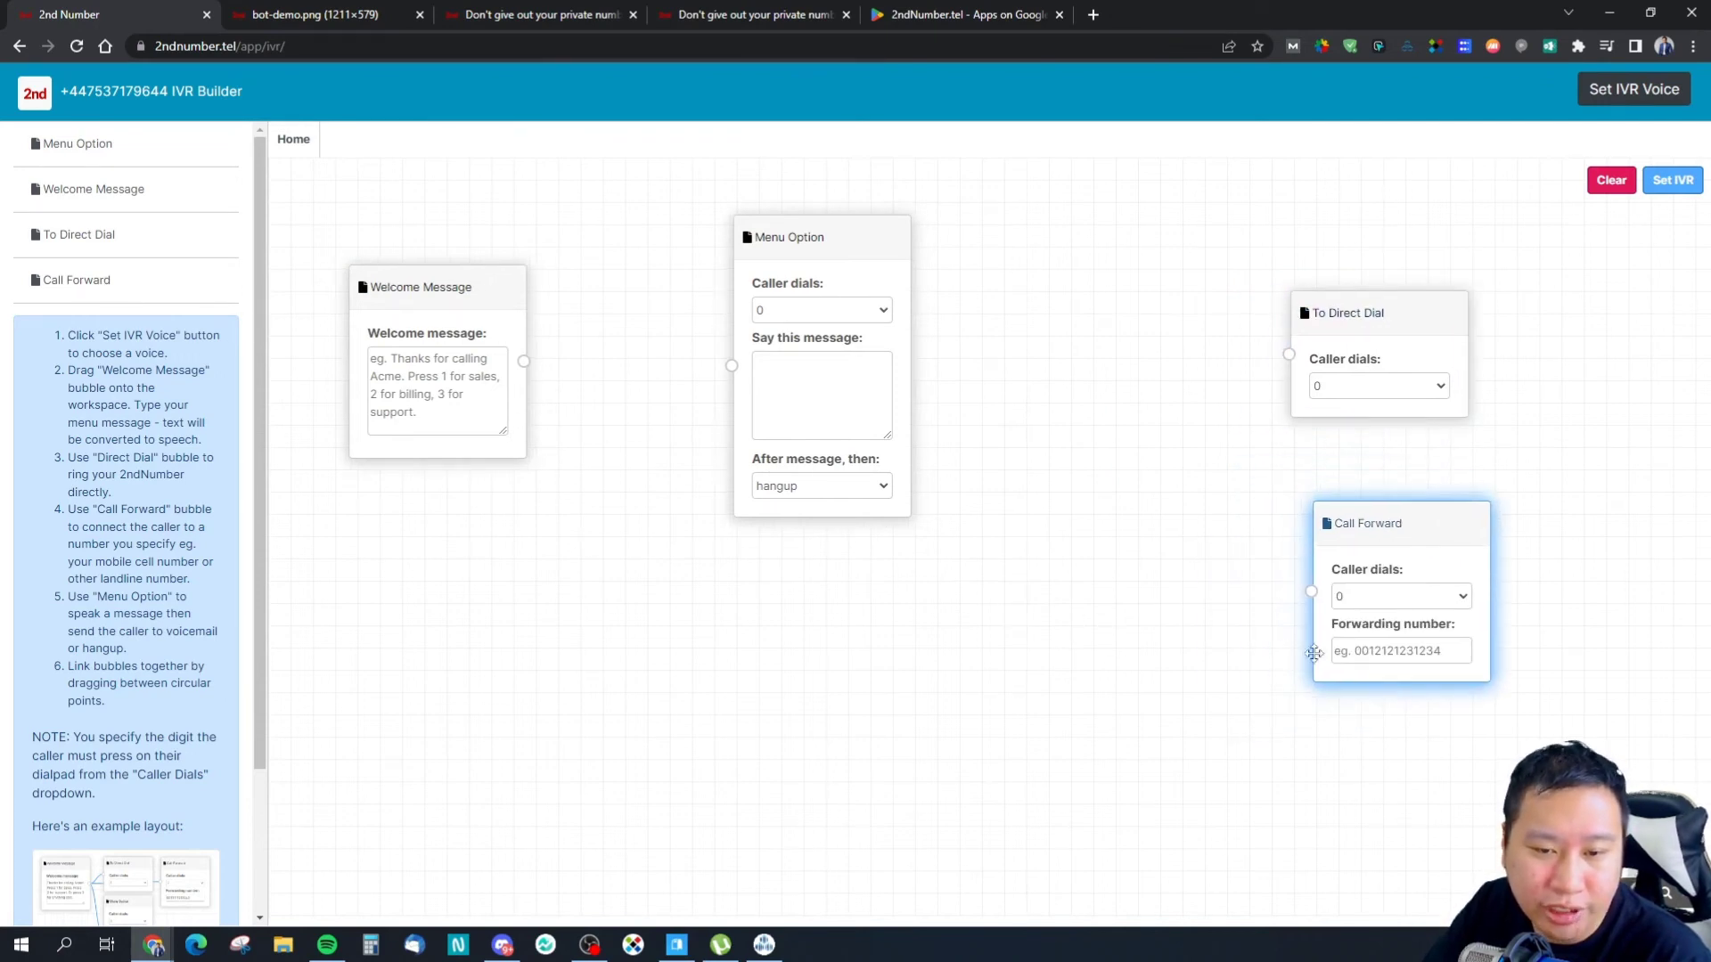
drag(1314, 653, 1314, 653)
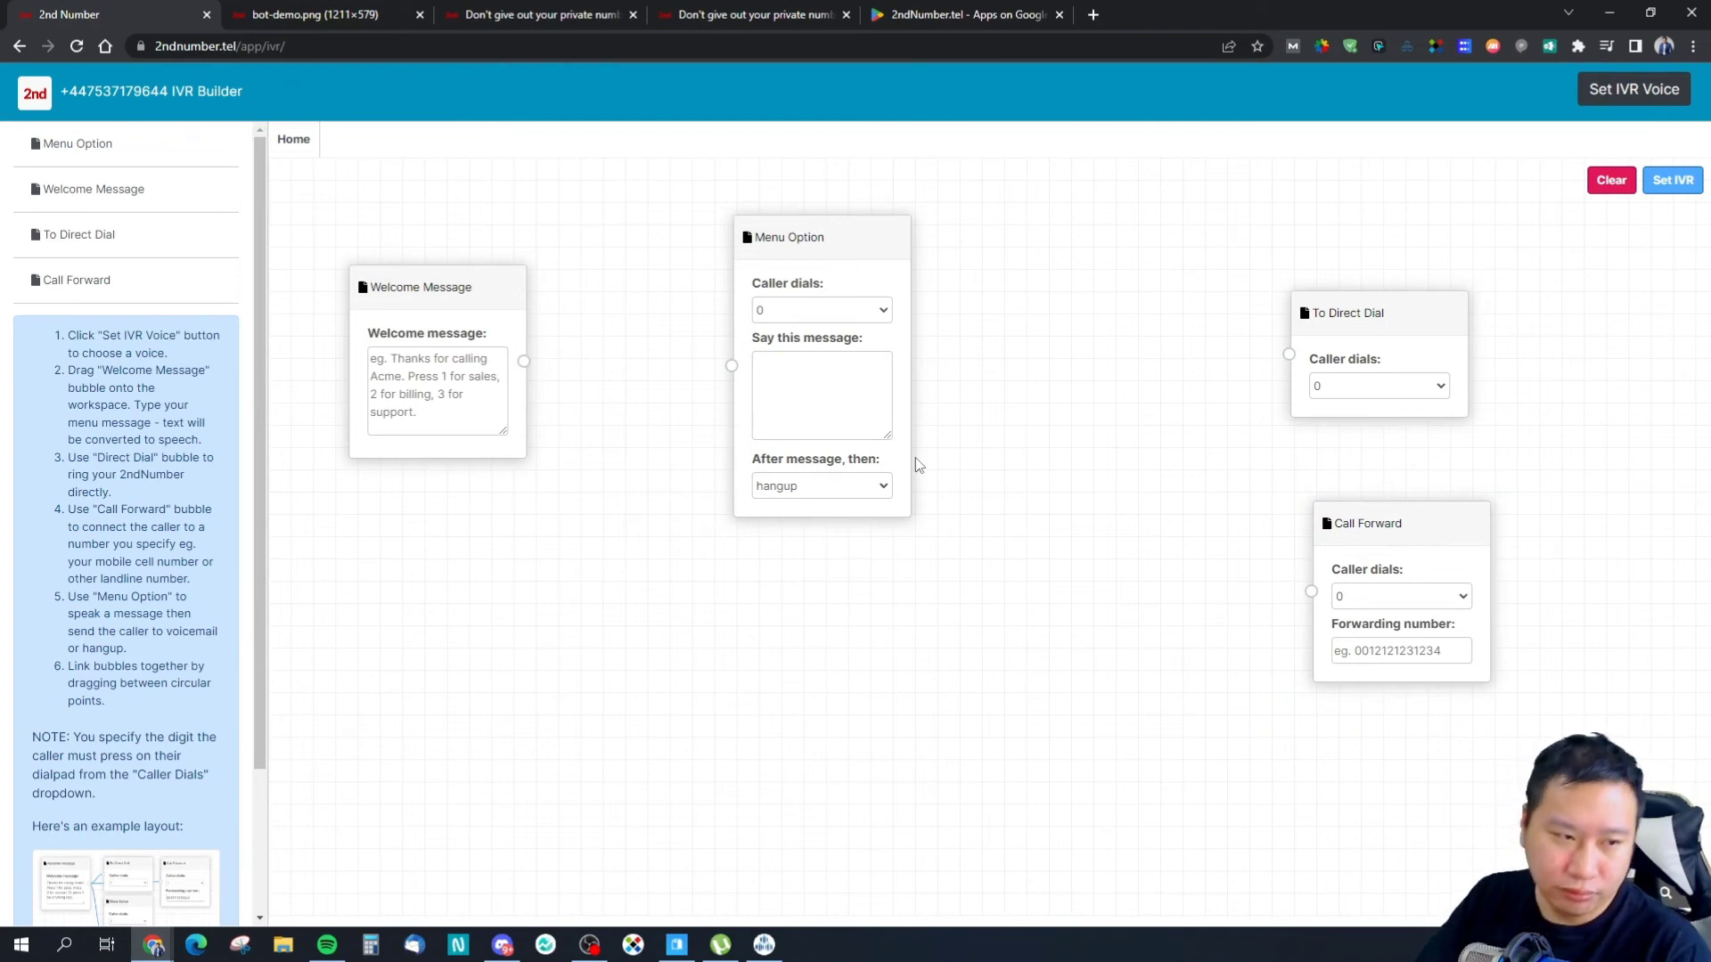
Step: Set Menu Option to trigger on caller digit 3 and go to voicemail after the message
click(847, 311)
click(797, 375)
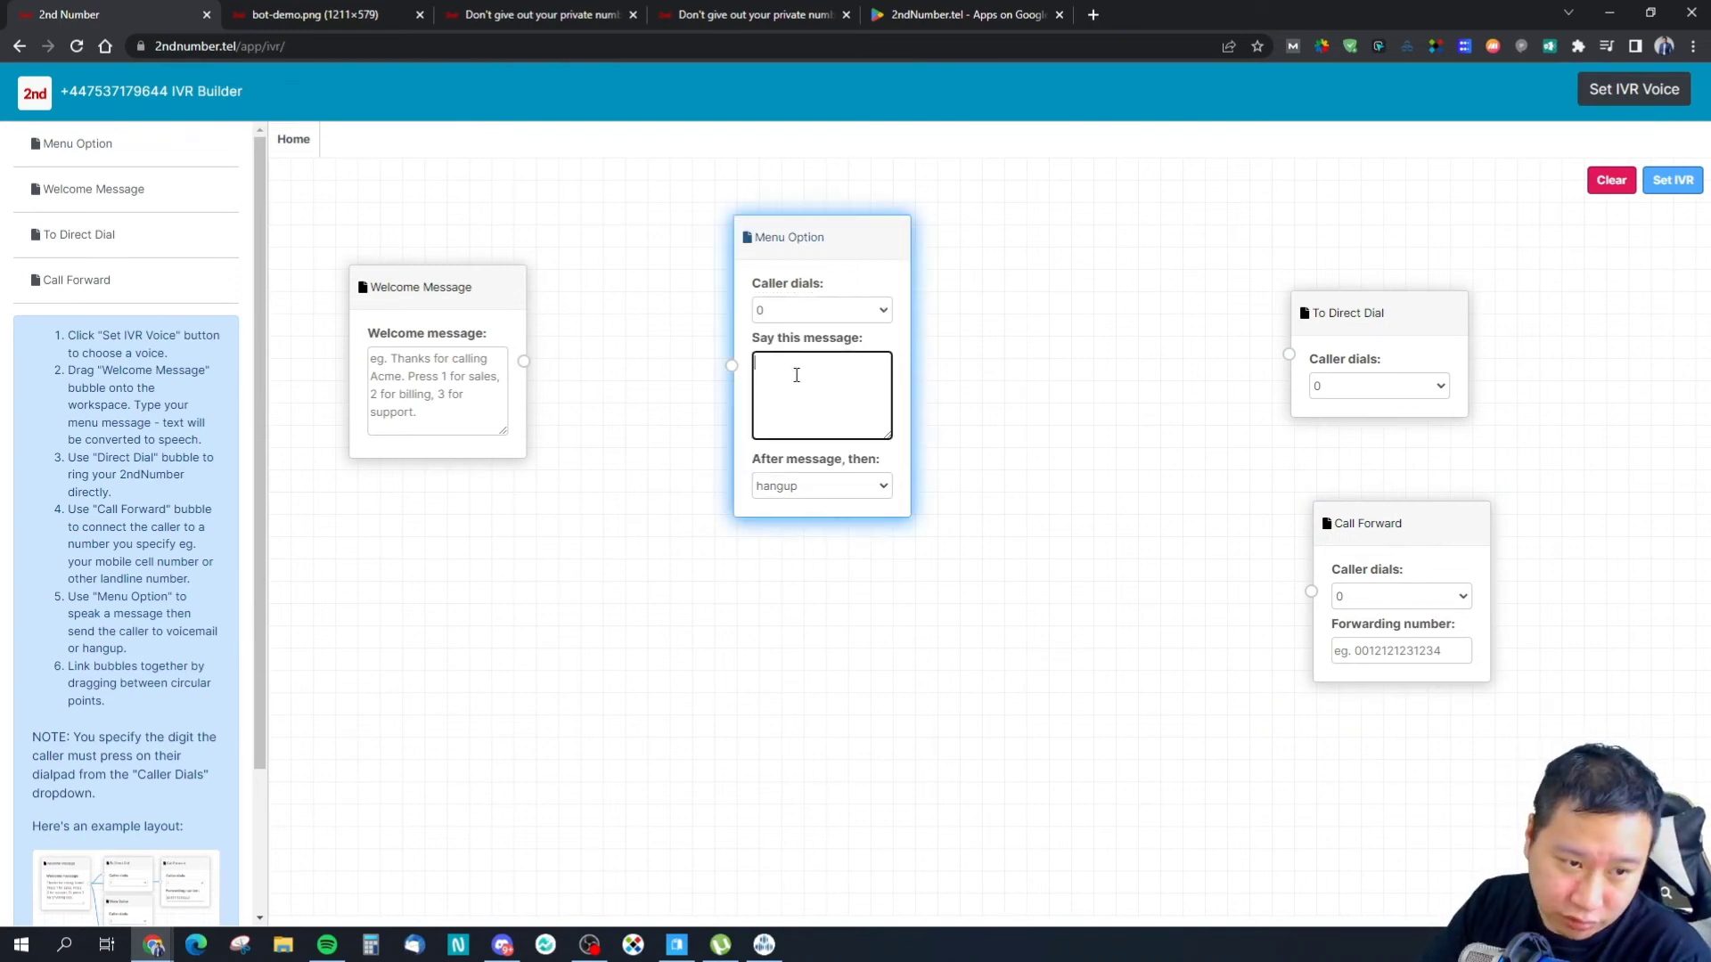
click(784, 309)
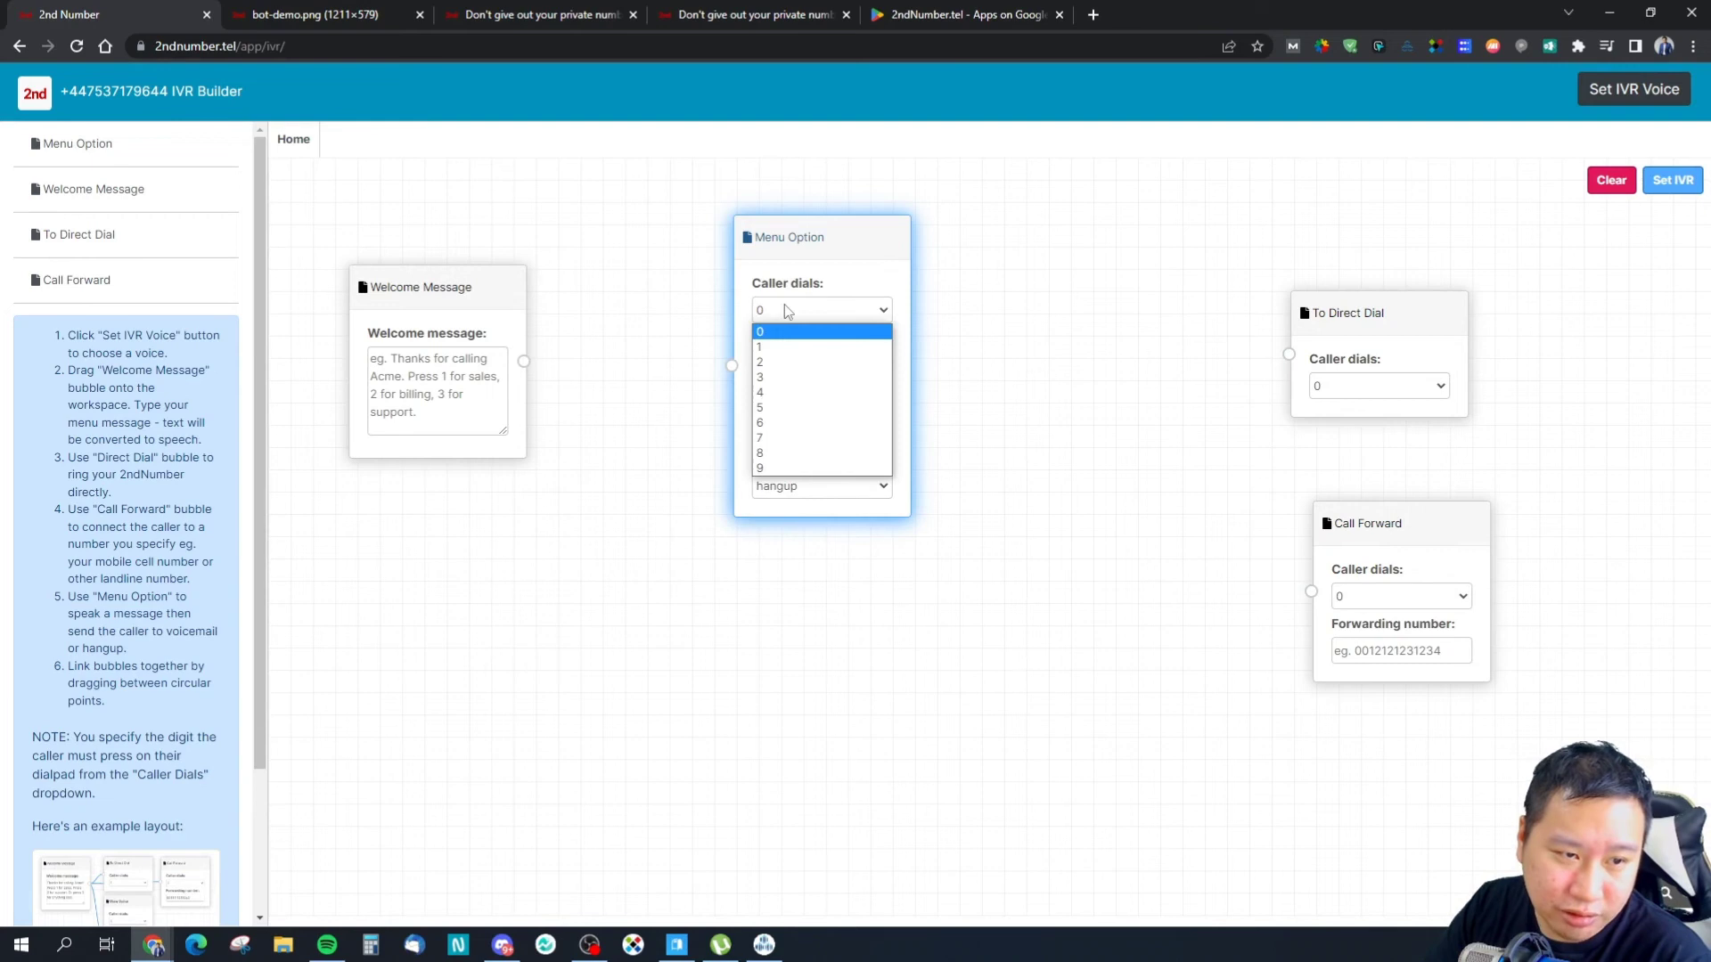
click(400, 389)
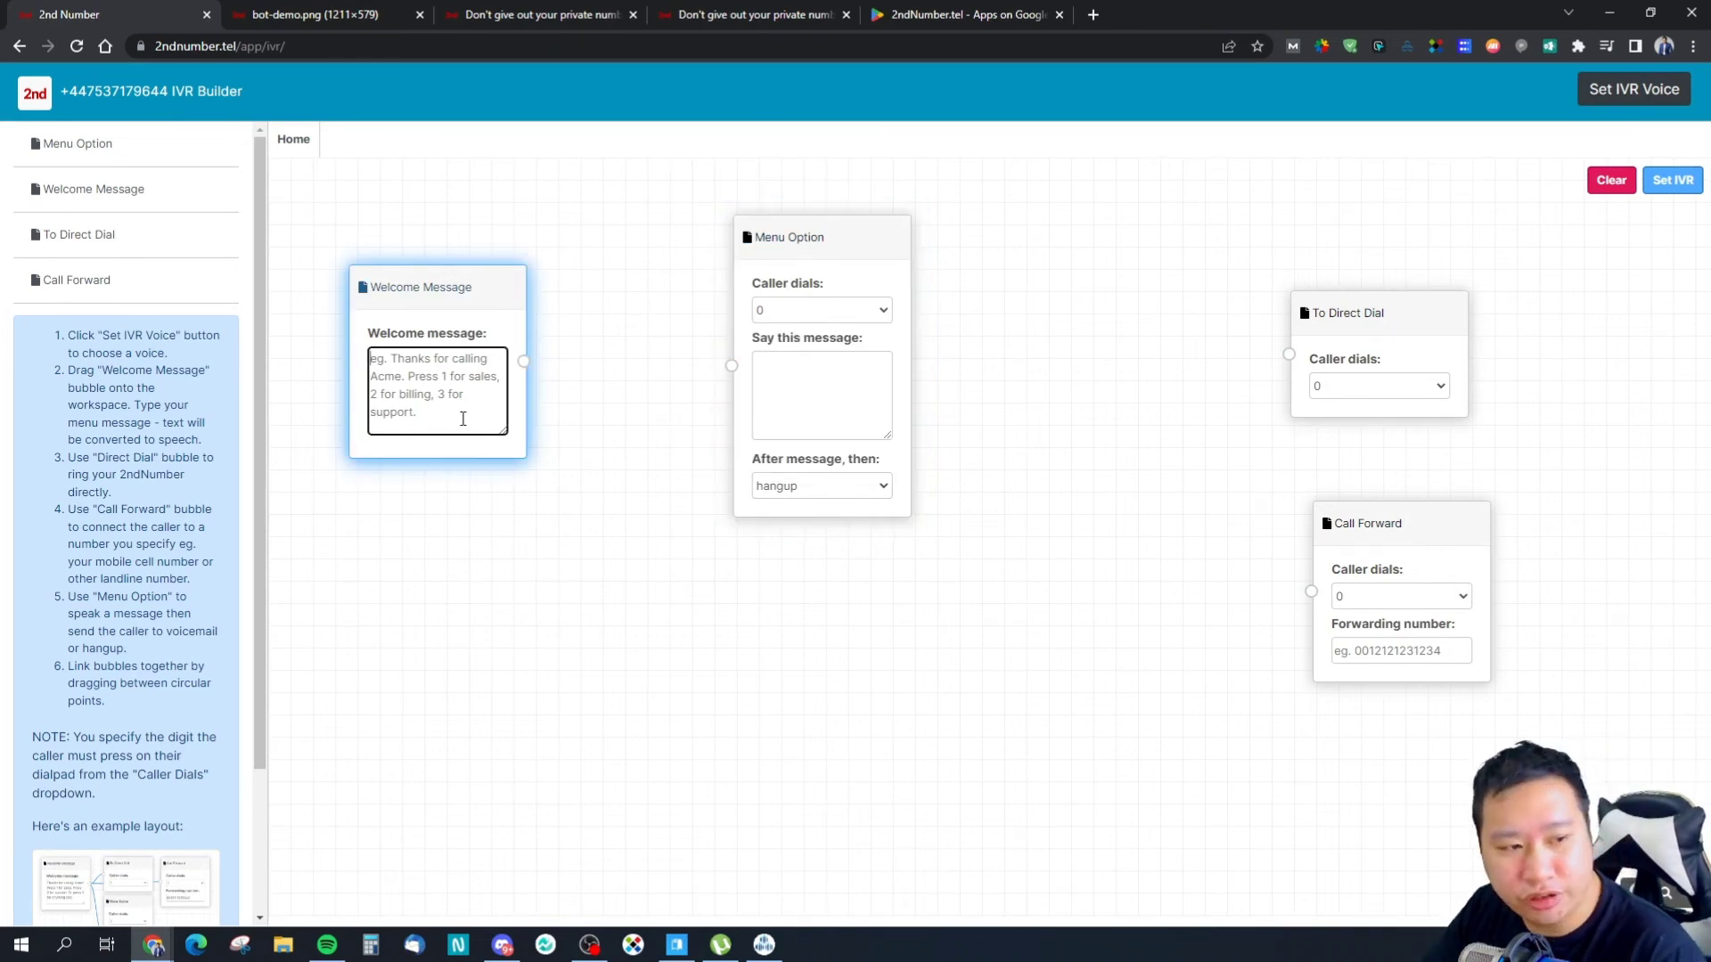
click(770, 312)
key(Escape)
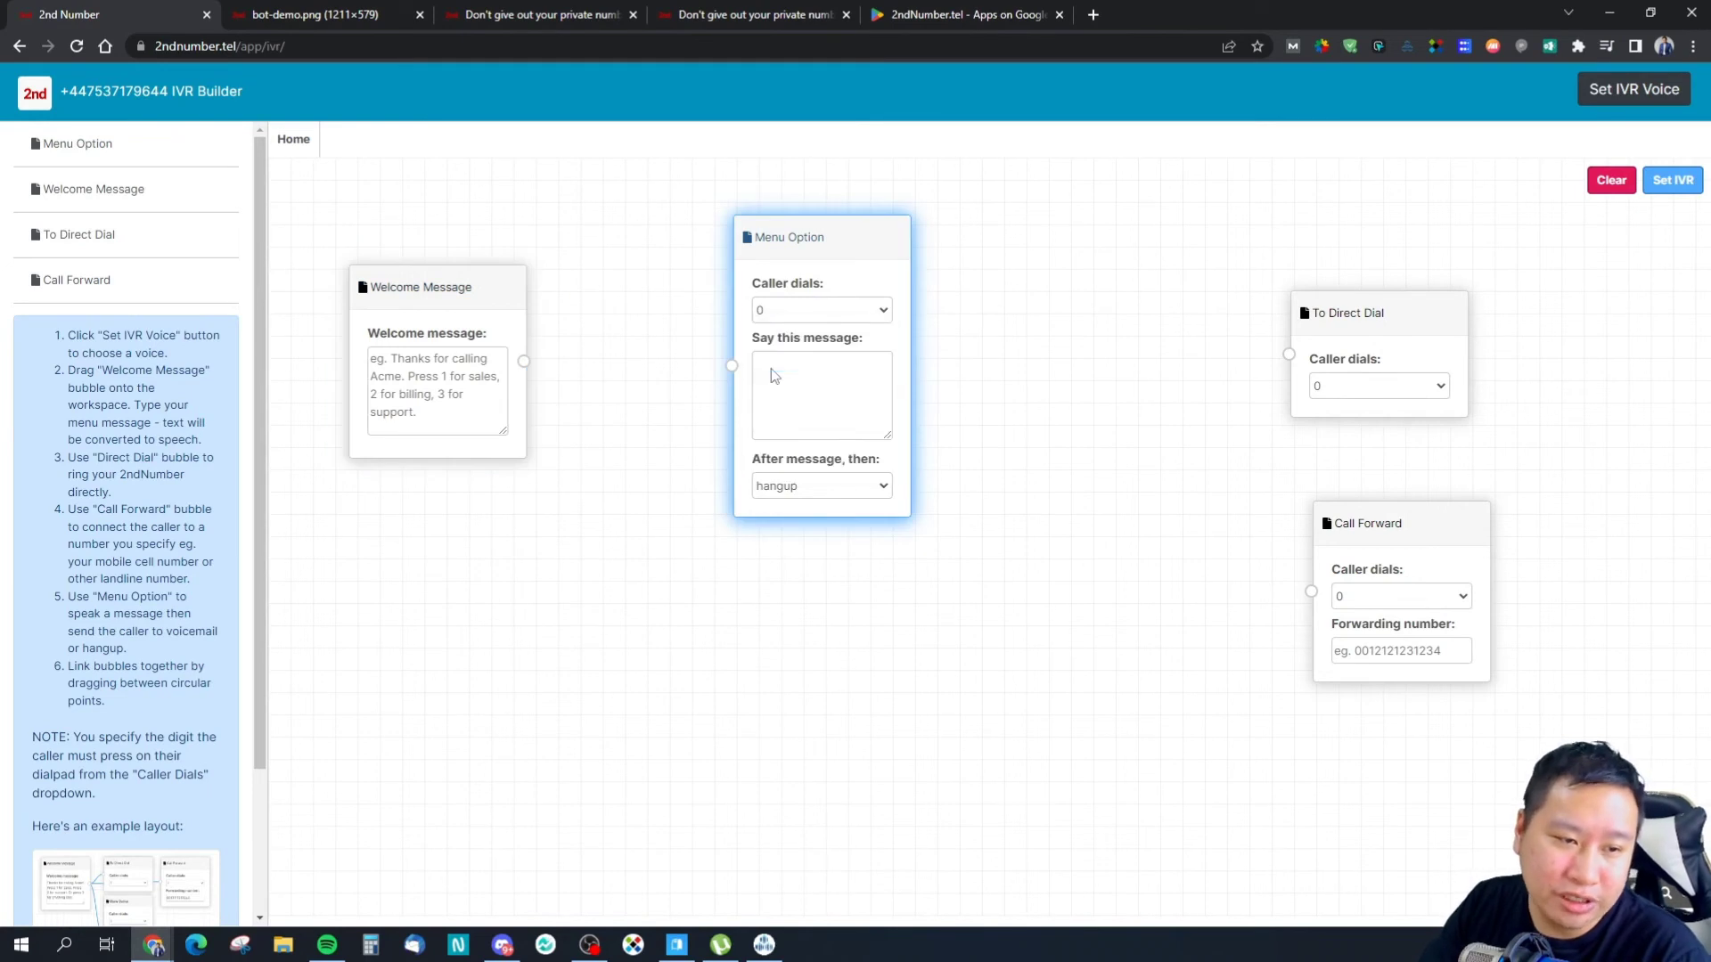
click(778, 310)
click(772, 378)
click(774, 379)
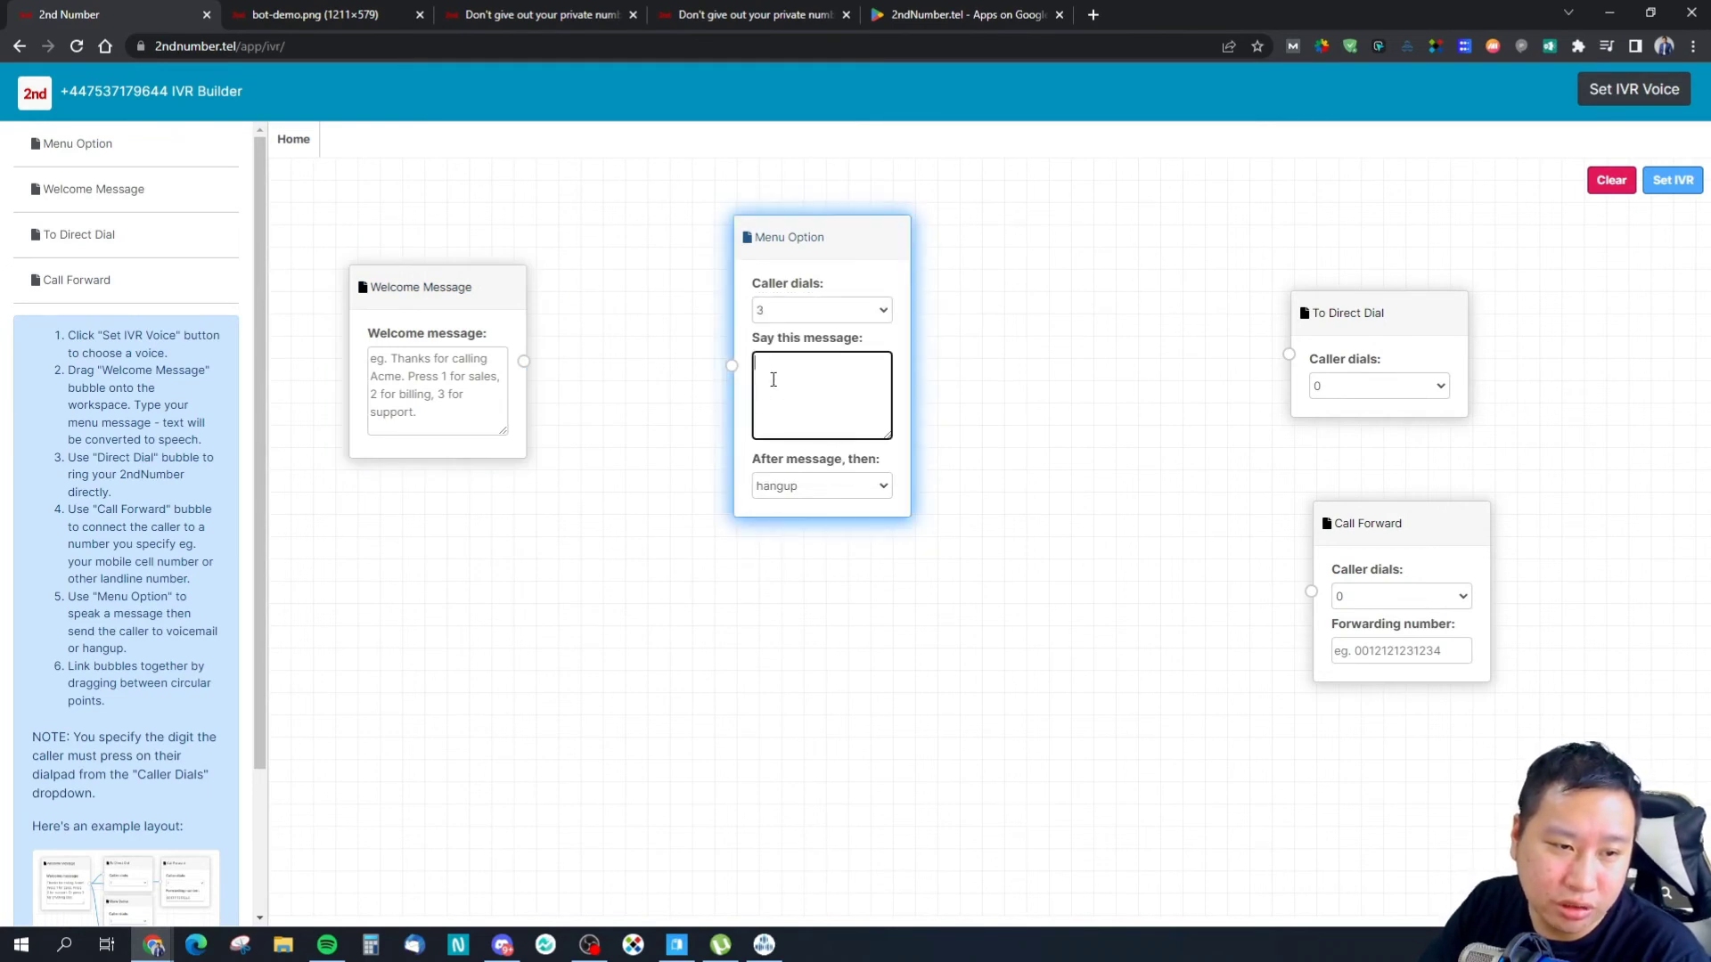
click(806, 488)
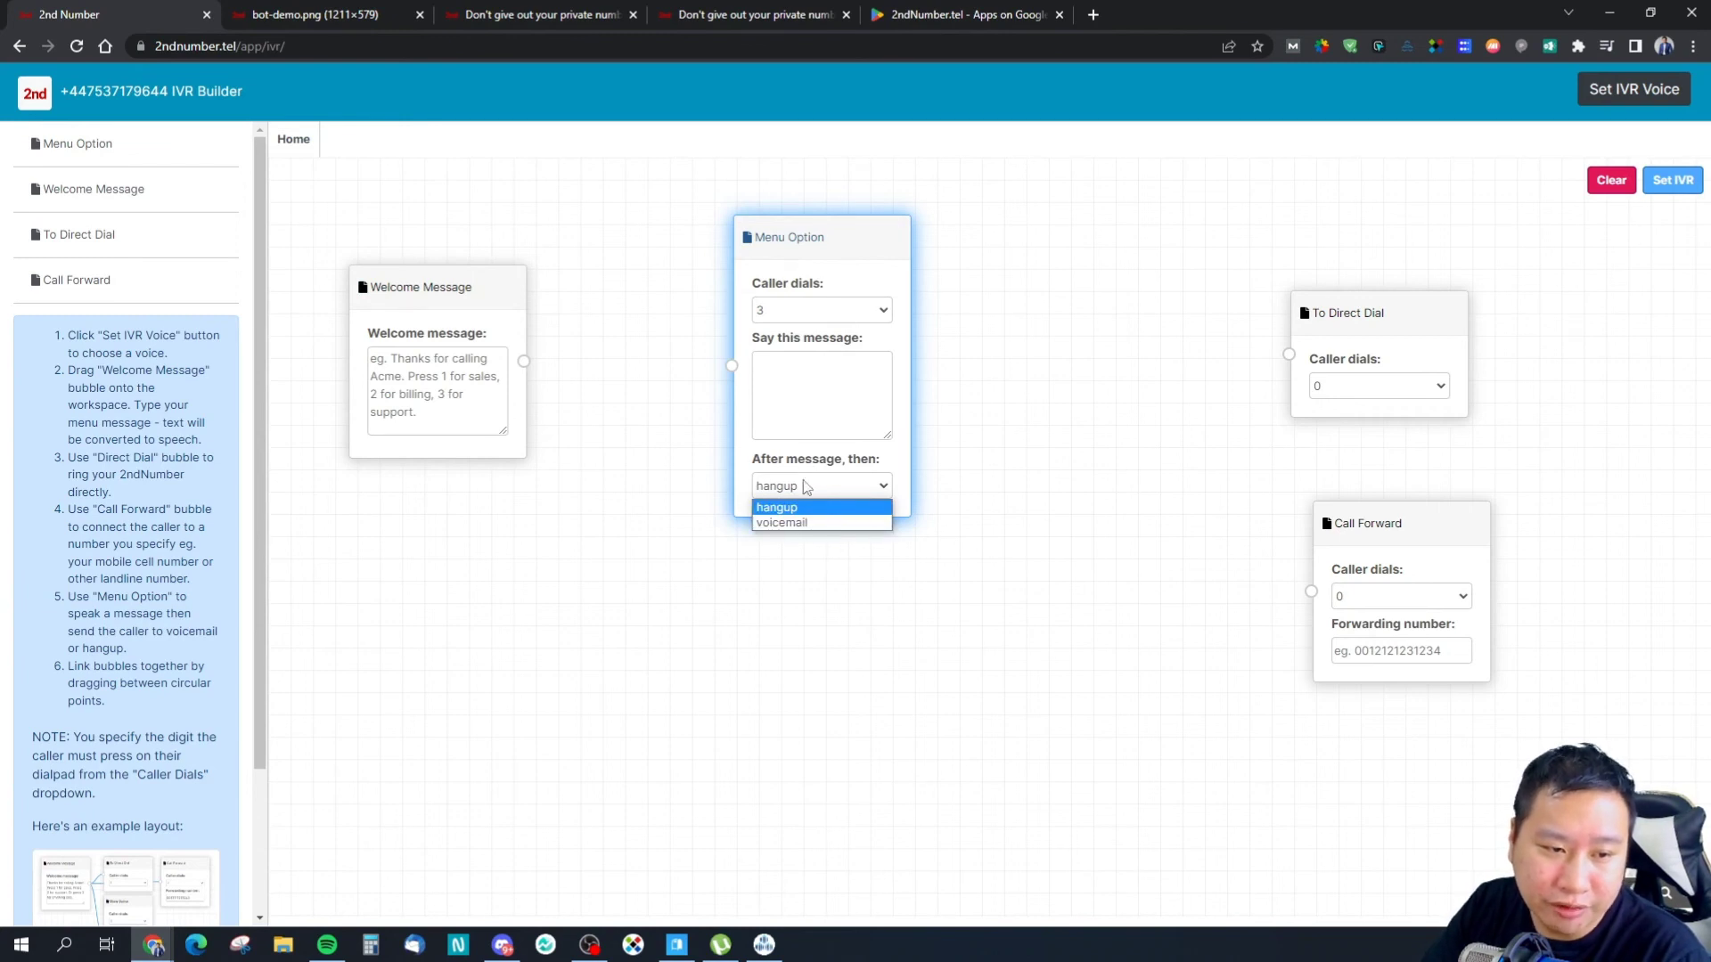
click(786, 526)
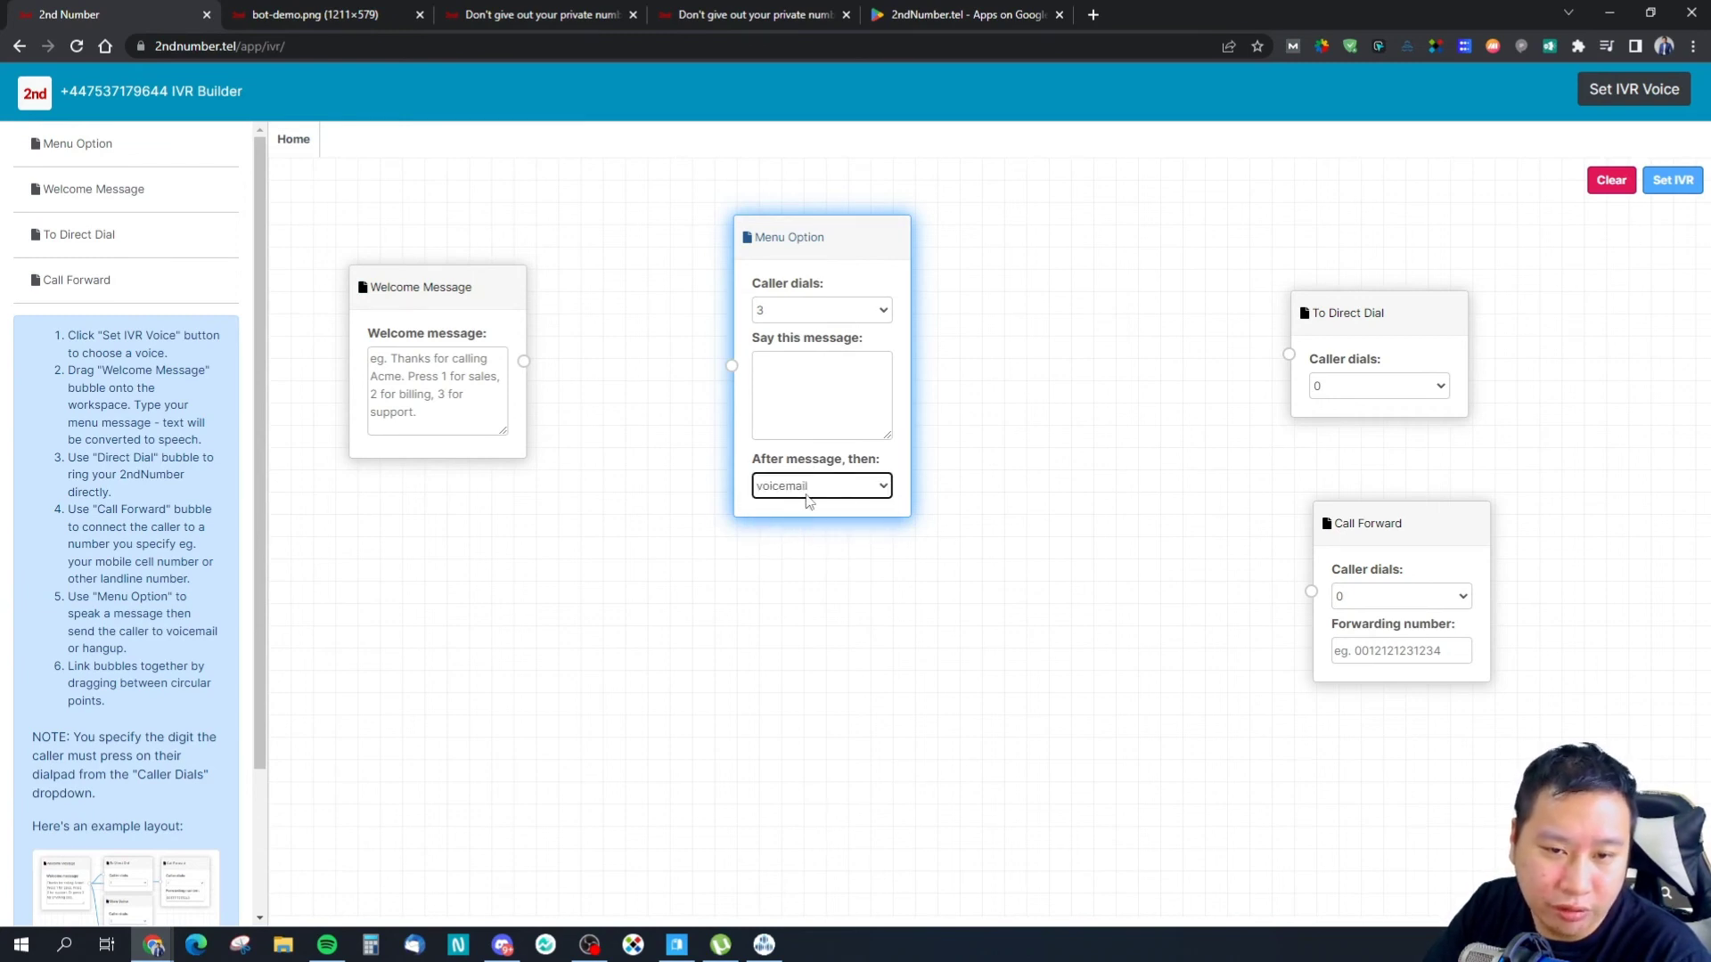
Step: Move Menu Option aside and set the To Direct Dial bubble's caller digit to 3
mouse_move(833, 252)
mouse_down()
mouse_move(1214, 255)
mouse_move(1153, 195)
mouse_up()
drag(1367, 326, 768, 321)
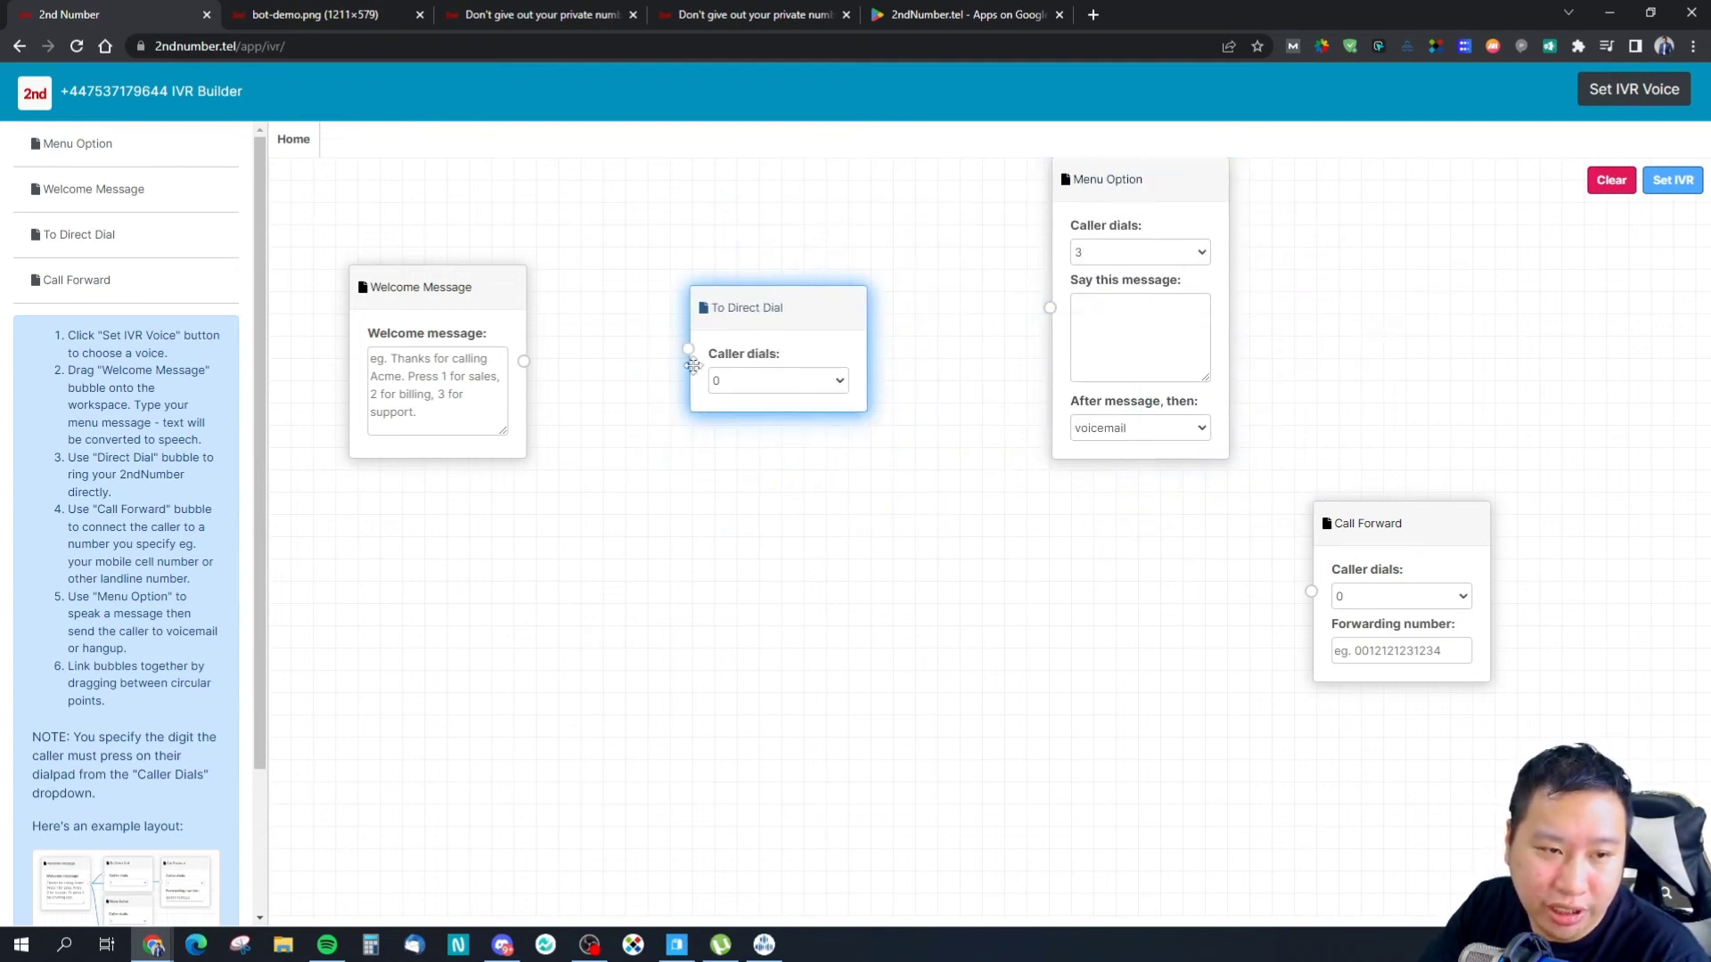
click(782, 389)
click(732, 450)
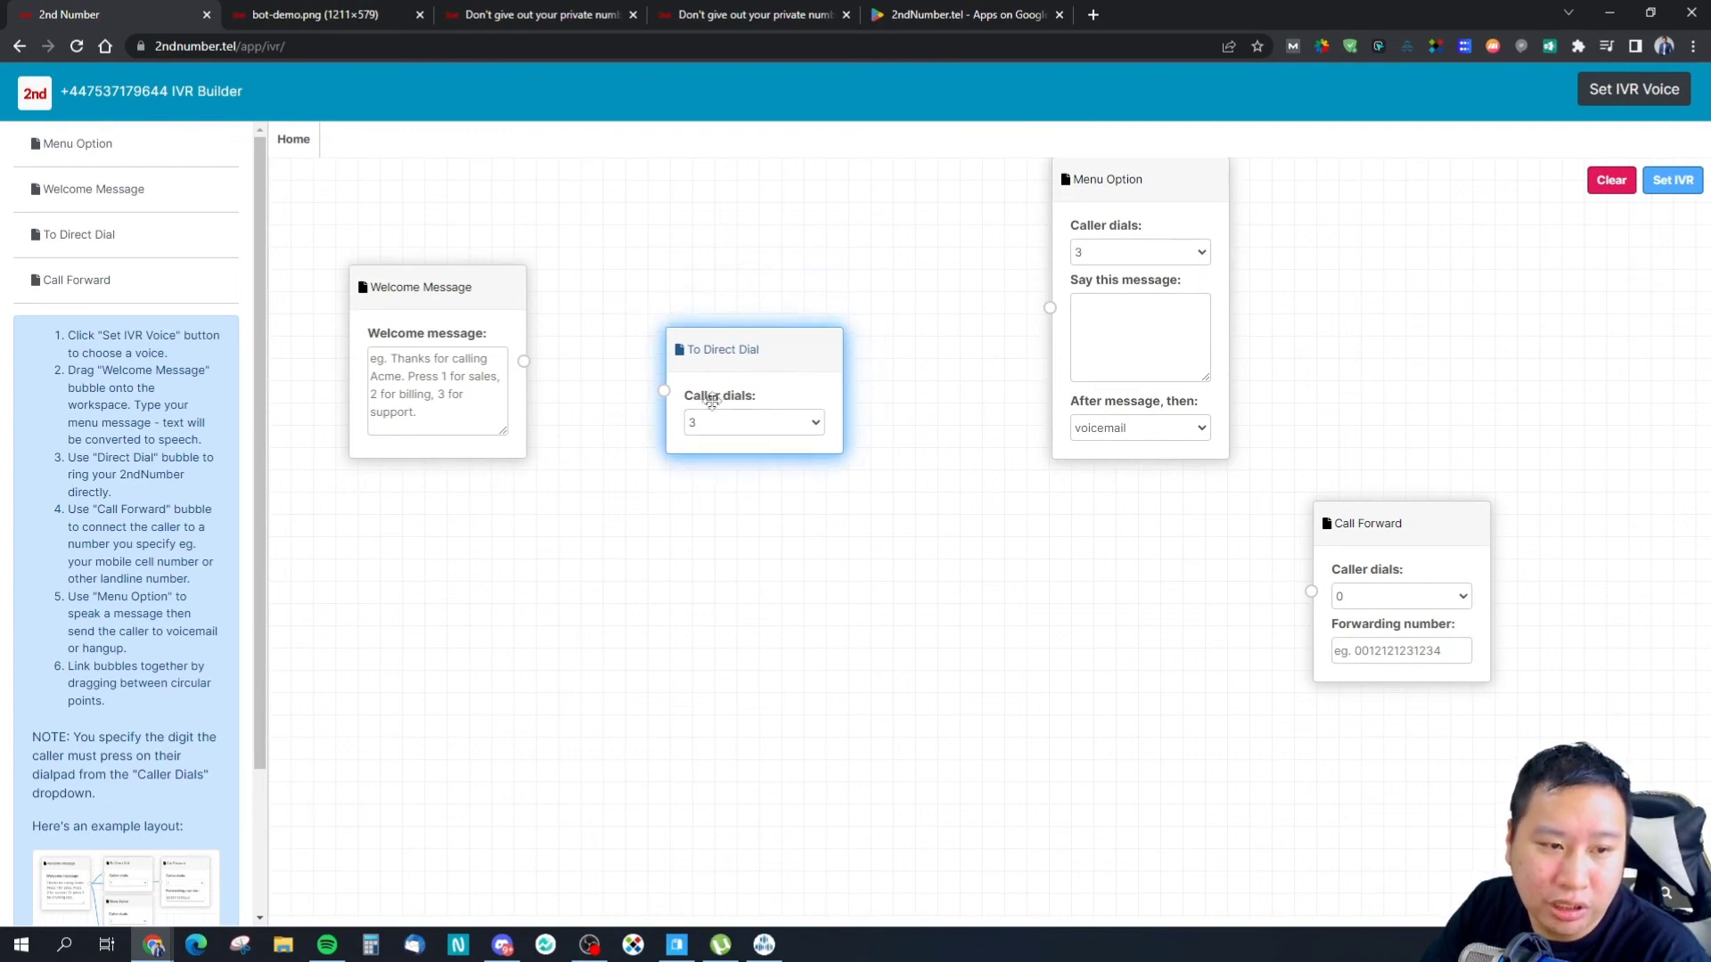
drag(711, 401, 1364, 372)
Step: Bring Call Forward to the centre and set its caller digit to 3
mouse_move(1372, 535)
mouse_down()
mouse_move(868, 339)
mouse_move(675, 306)
mouse_move(706, 331)
mouse_up()
click(740, 394)
click(737, 462)
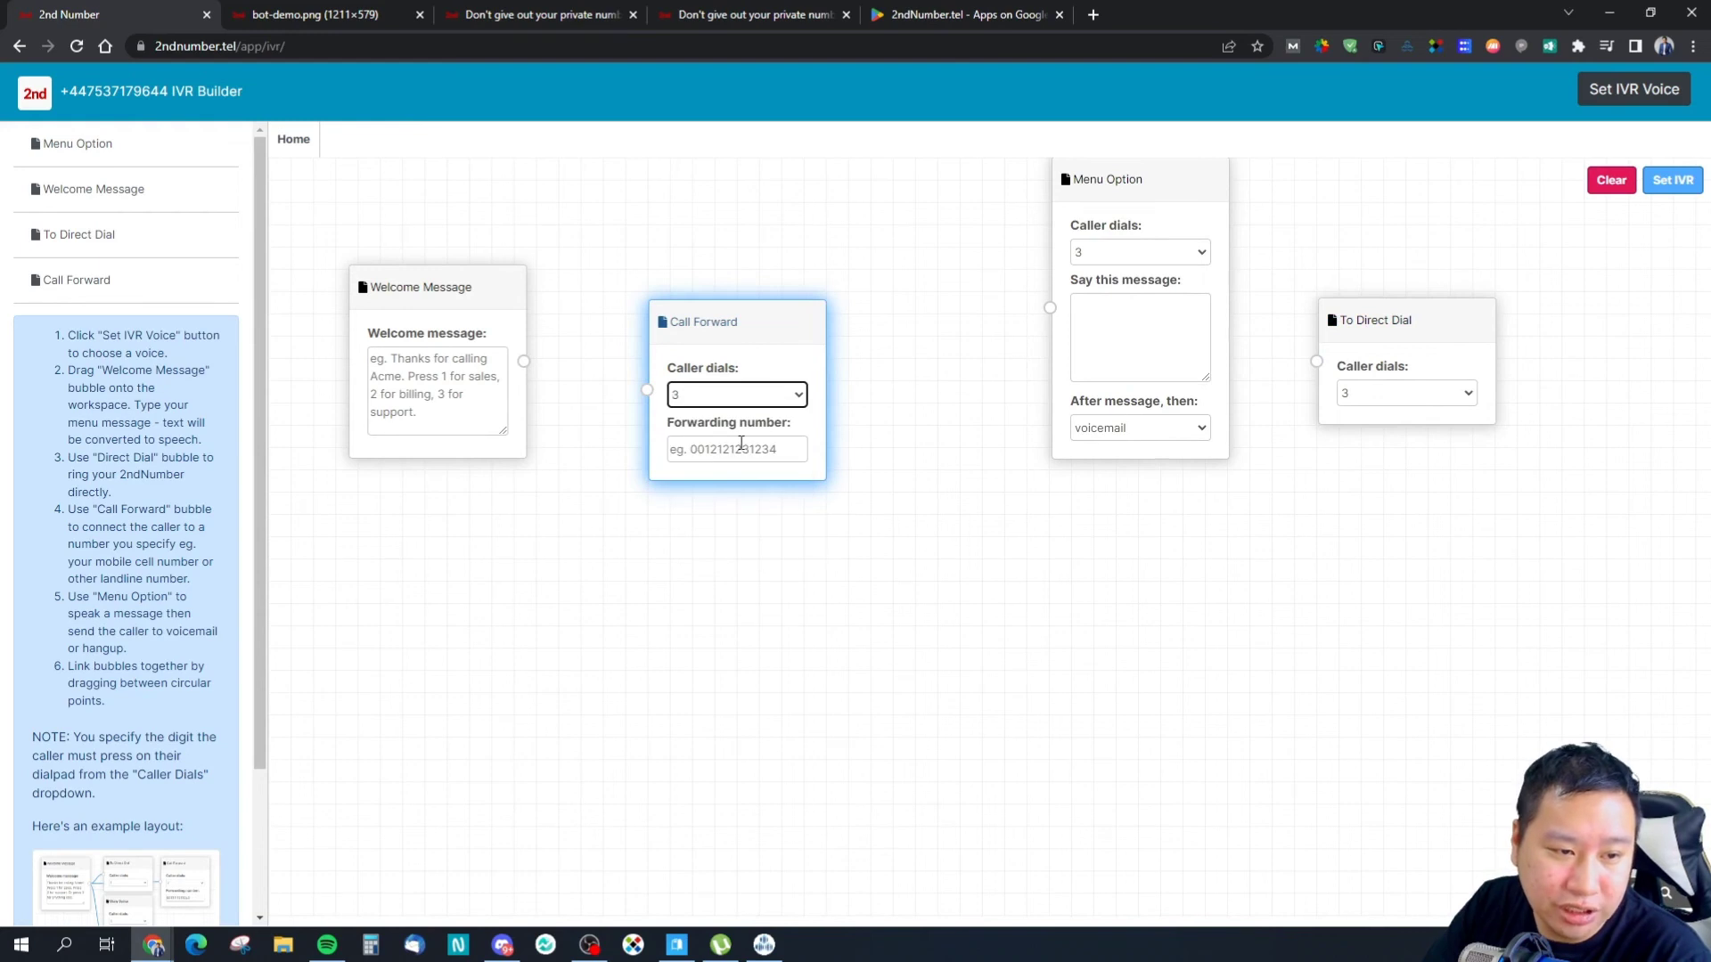
click(741, 446)
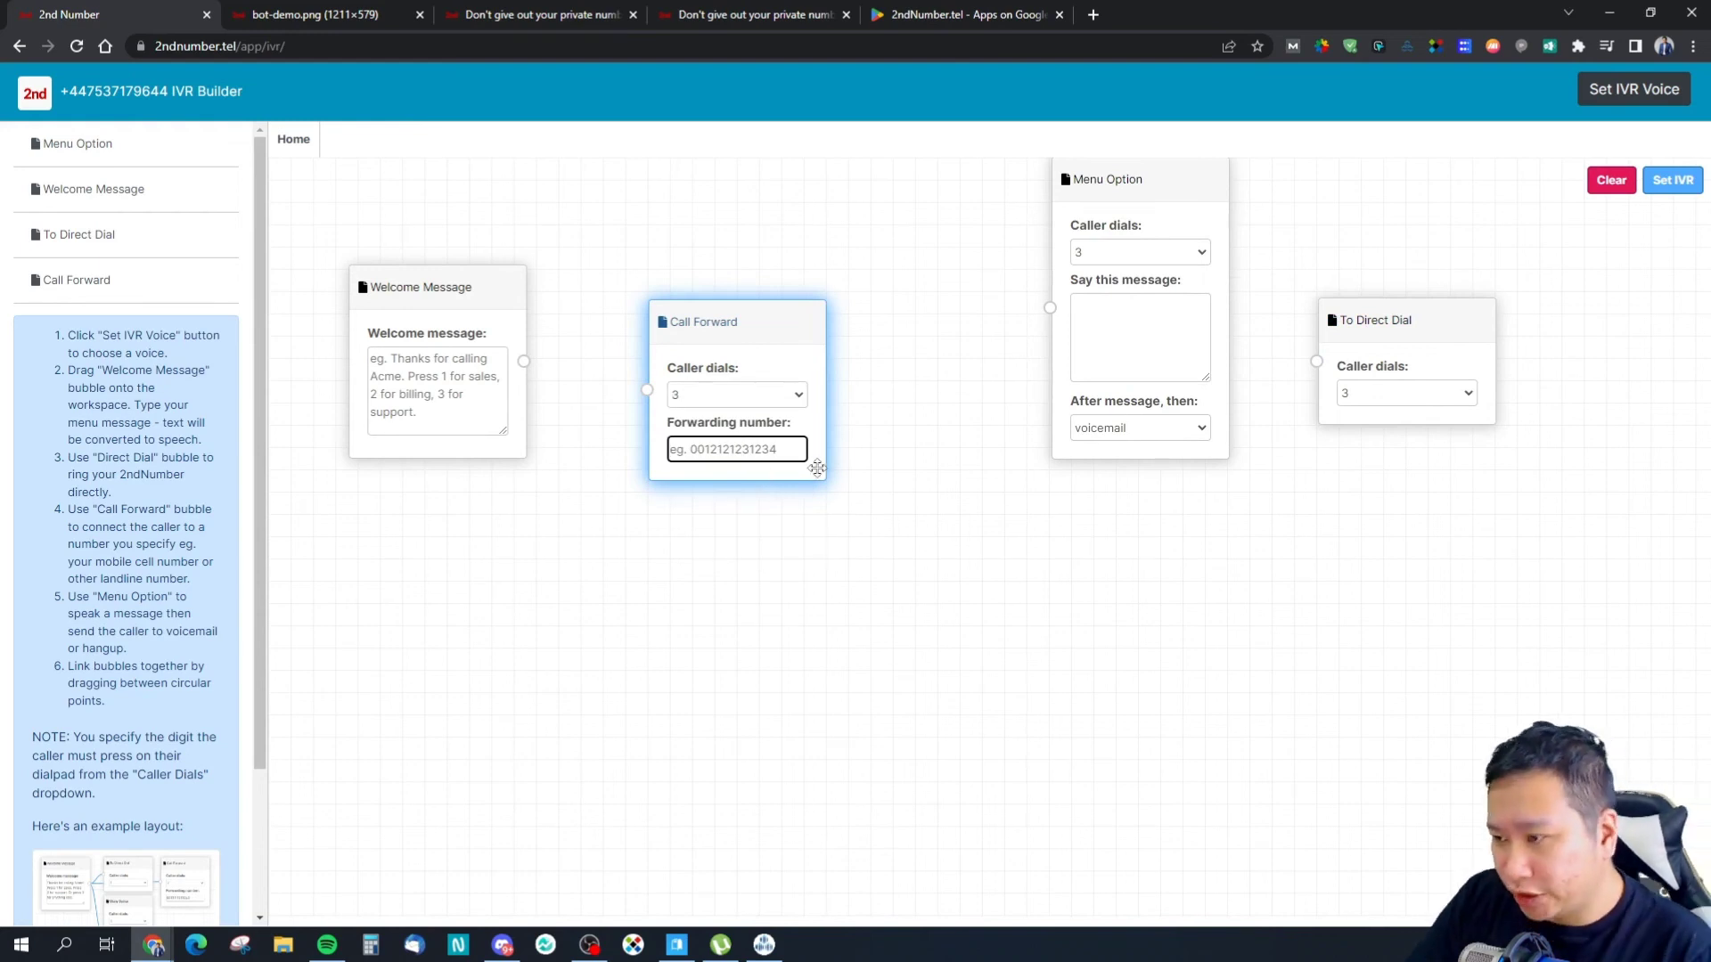